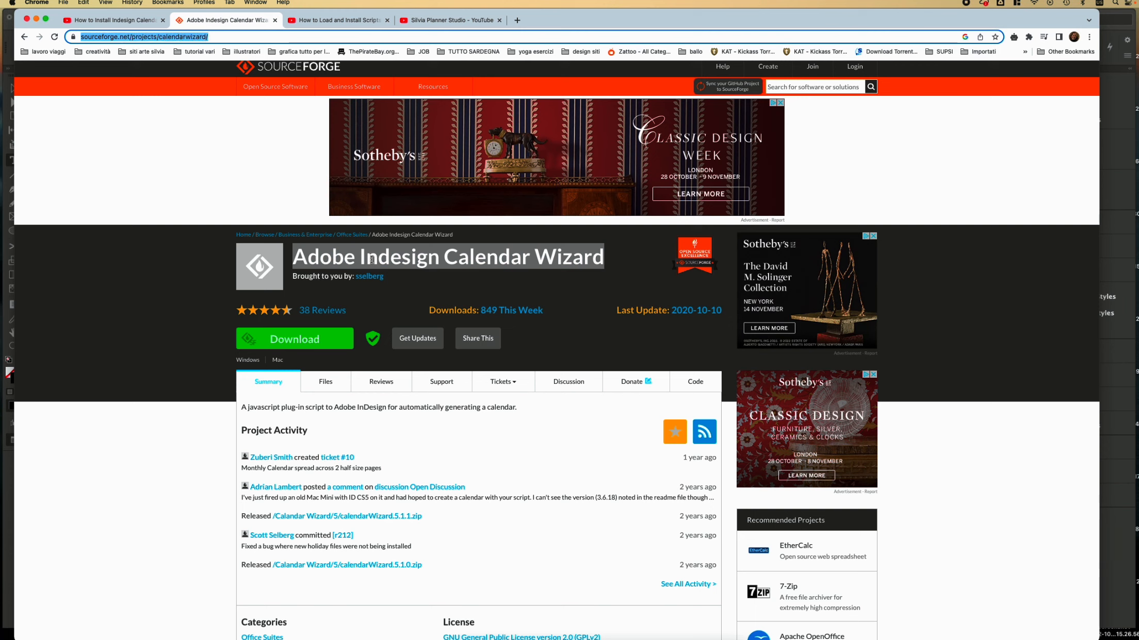
Step: Download calendarWizard.5.1.1.zip from the SourceForge Calendar Wizard page and dismiss the save prompt
{"action": "left_click", "coordinate": [372, 260]}
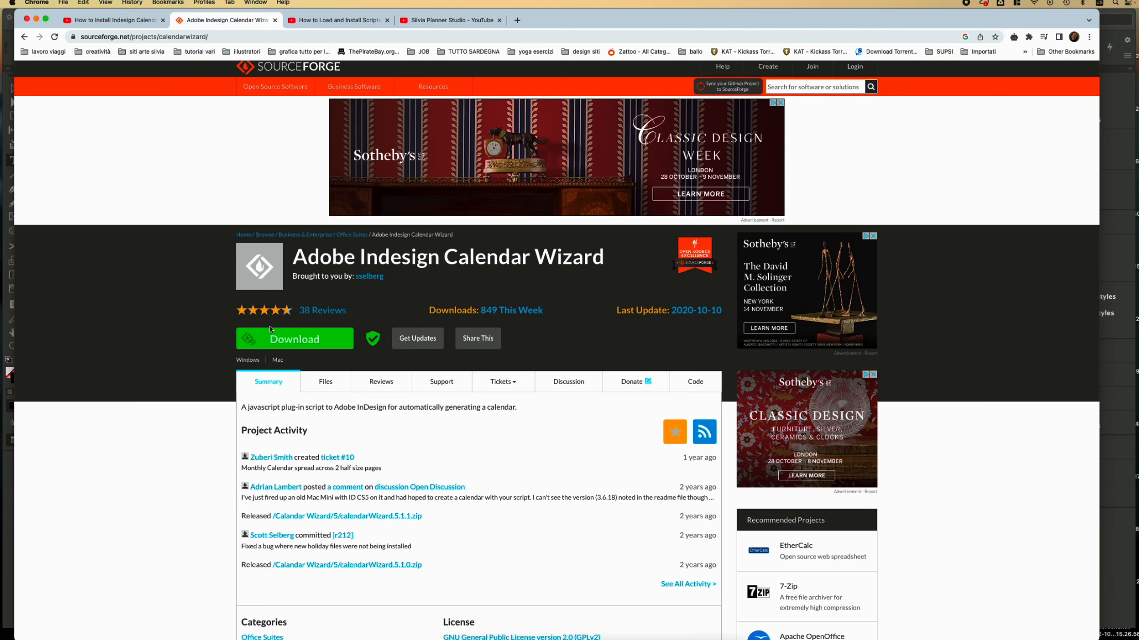
{"action": "left_click", "coordinate": [281, 343]}
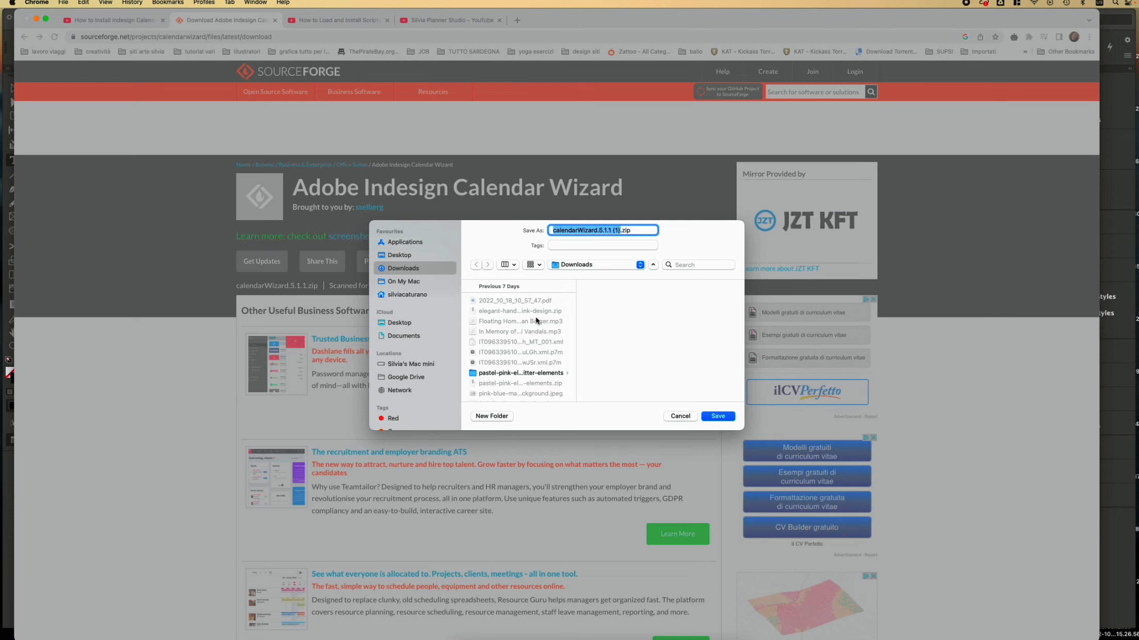
{"action": "left_click", "coordinate": [680, 416]}
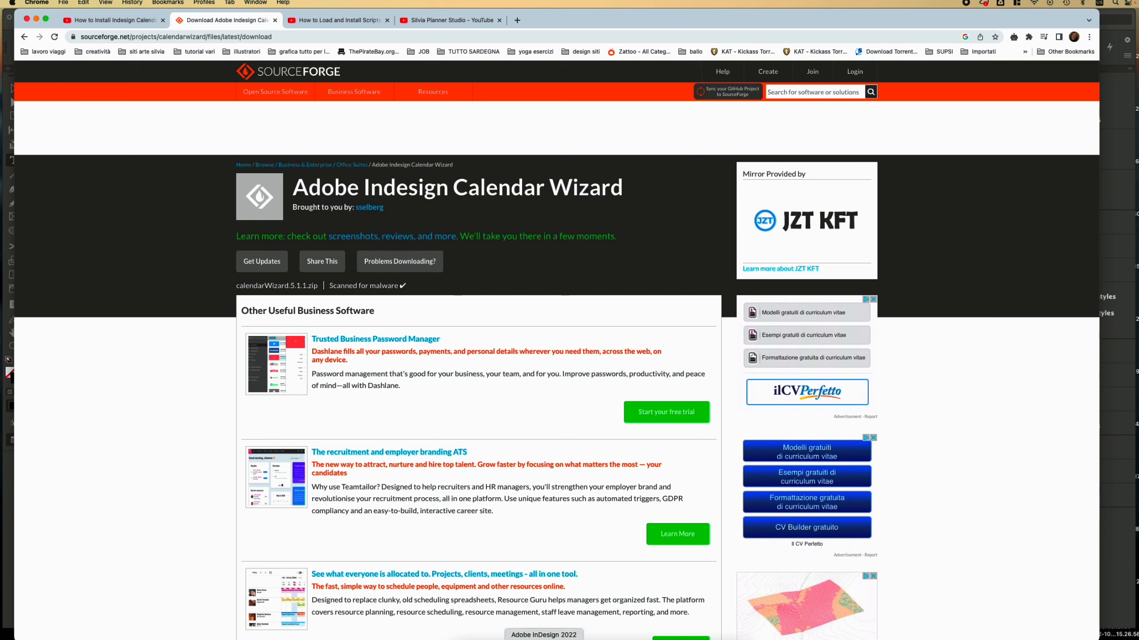
Step: Float the Scripts panel beside the January 2023 calendar with the calendarWizard folder expanded
{"action": "left_click", "coordinate": [544, 639]}
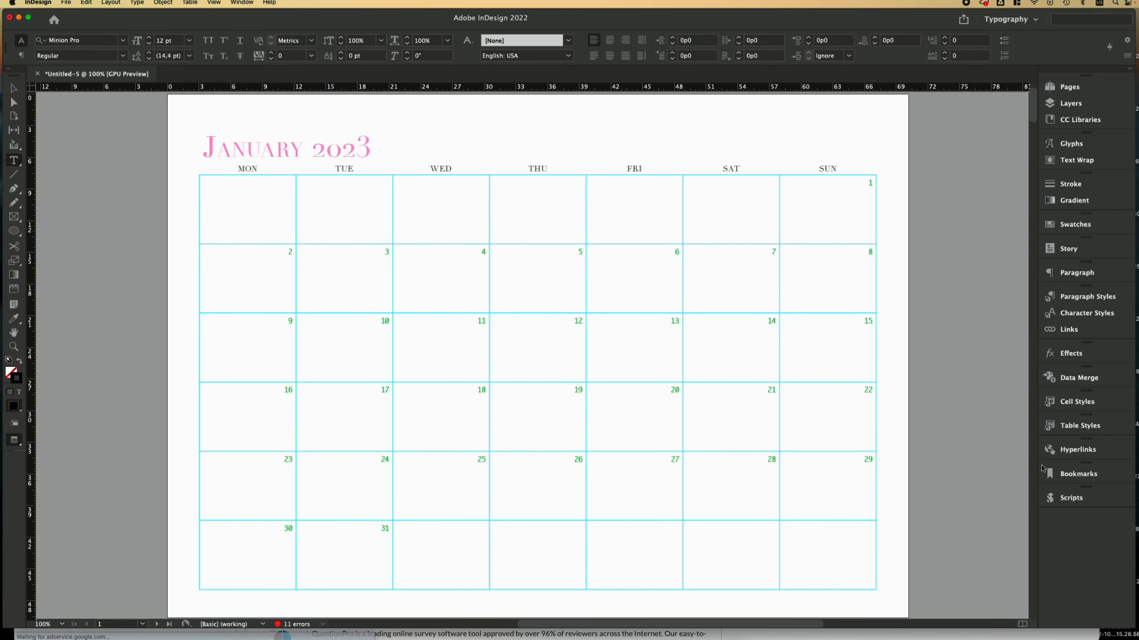
{"action": "left_click", "coordinate": [1071, 498]}
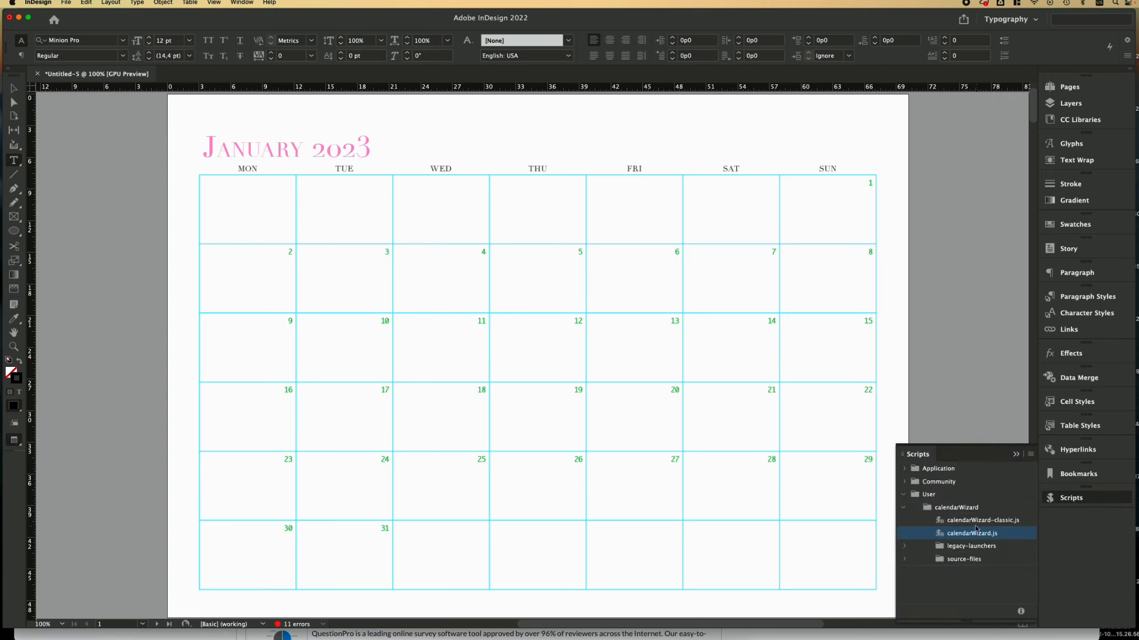
{"action": "left_click", "coordinate": [905, 507]}
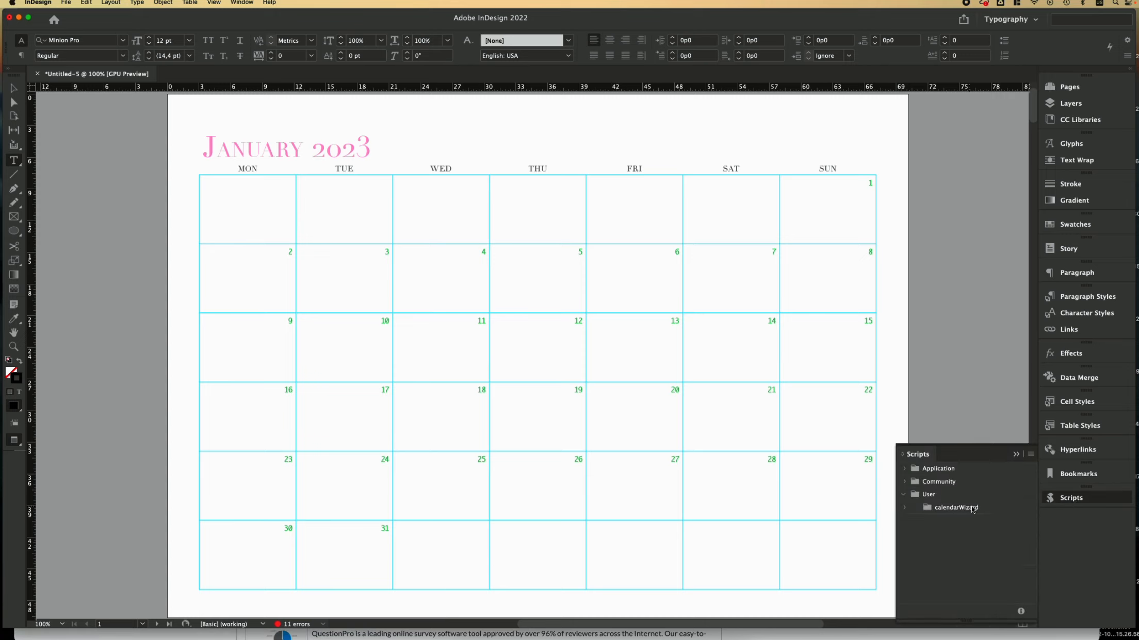
{"action": "left_click_drag", "start_coordinate": [925, 456], "coordinate": [878, 141]}
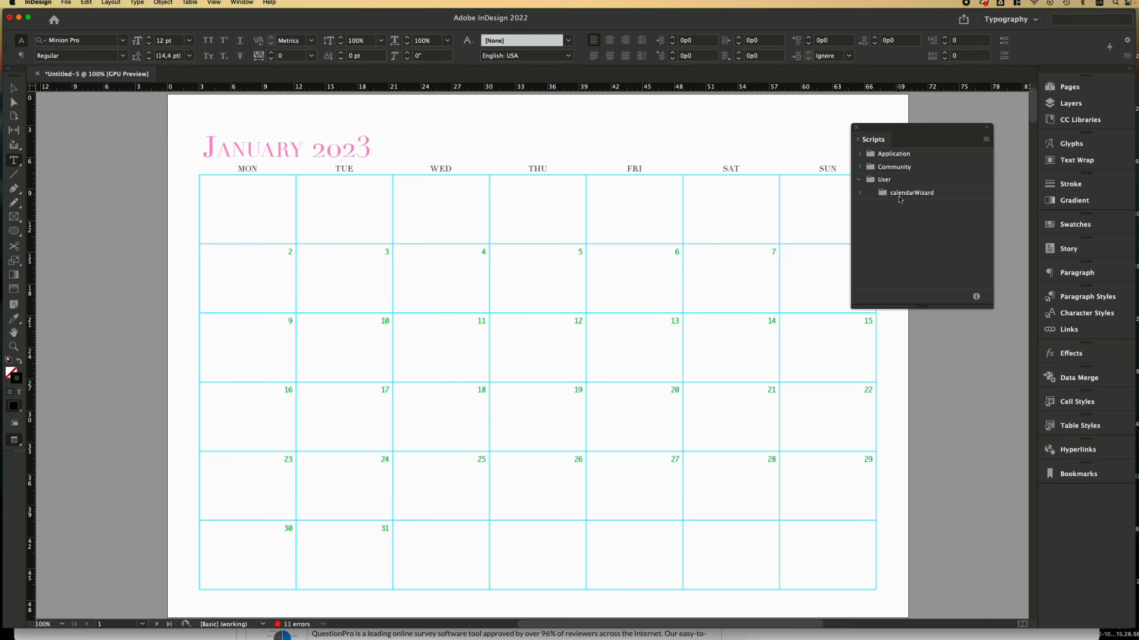
{"action": "left_click", "coordinate": [859, 193]}
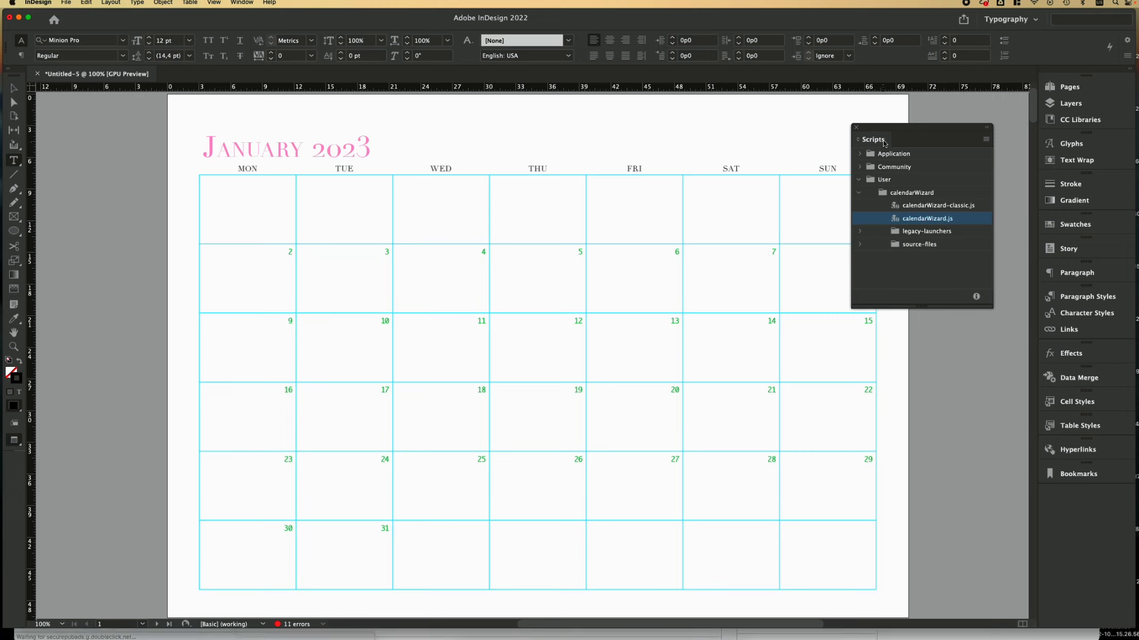
Step: Open the New Document dialog from File > New > Document
{"action": "left_click", "coordinate": [248, 3]}
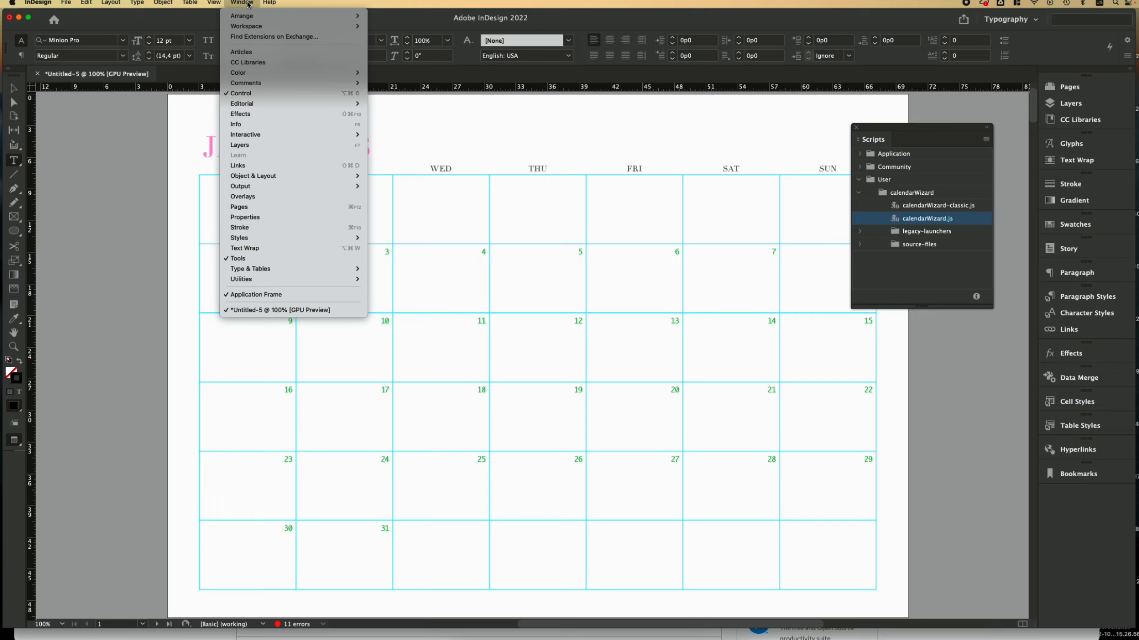
{"action": "mouse_move", "coordinate": [254, 282]}
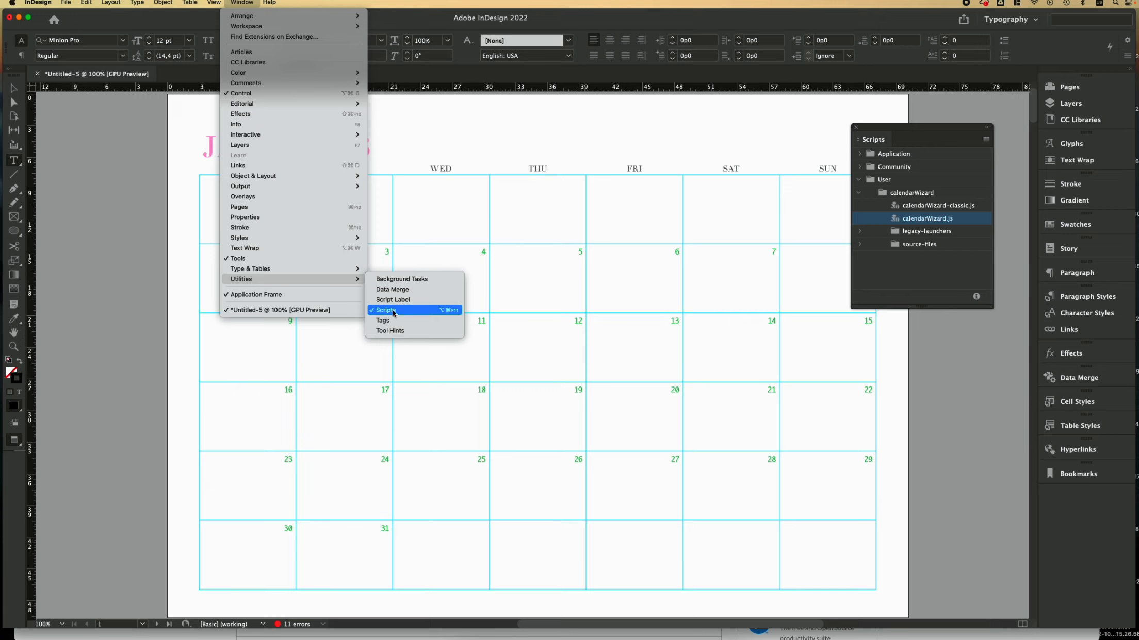
{"action": "left_click", "coordinate": [144, 312]}
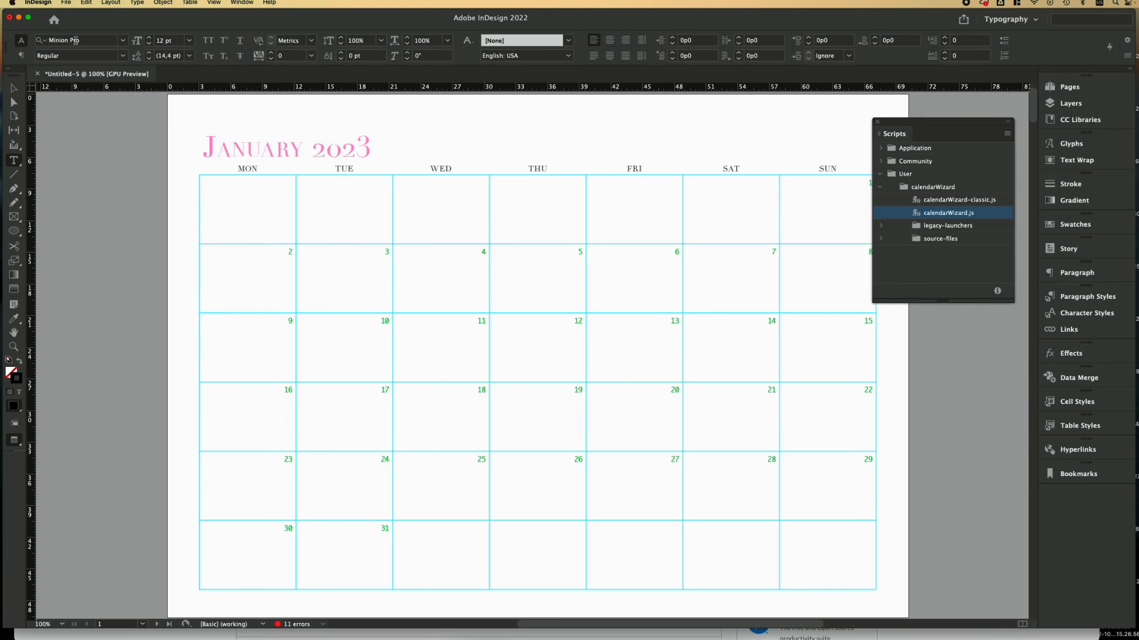
{"action": "left_click", "coordinate": [66, 3]}
{"action": "mouse_move", "coordinate": [70, 16]}
{"action": "left_click", "coordinate": [209, 16]}
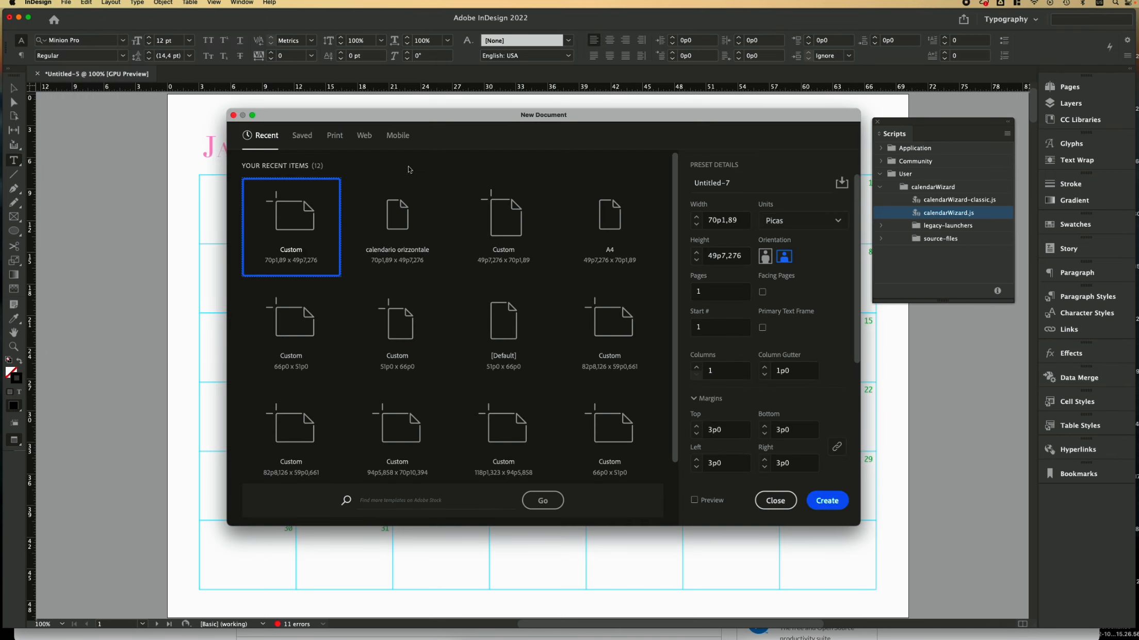
Step: Create an A4 landscape document with Facing Pages turned off
{"action": "left_click", "coordinate": [609, 231]}
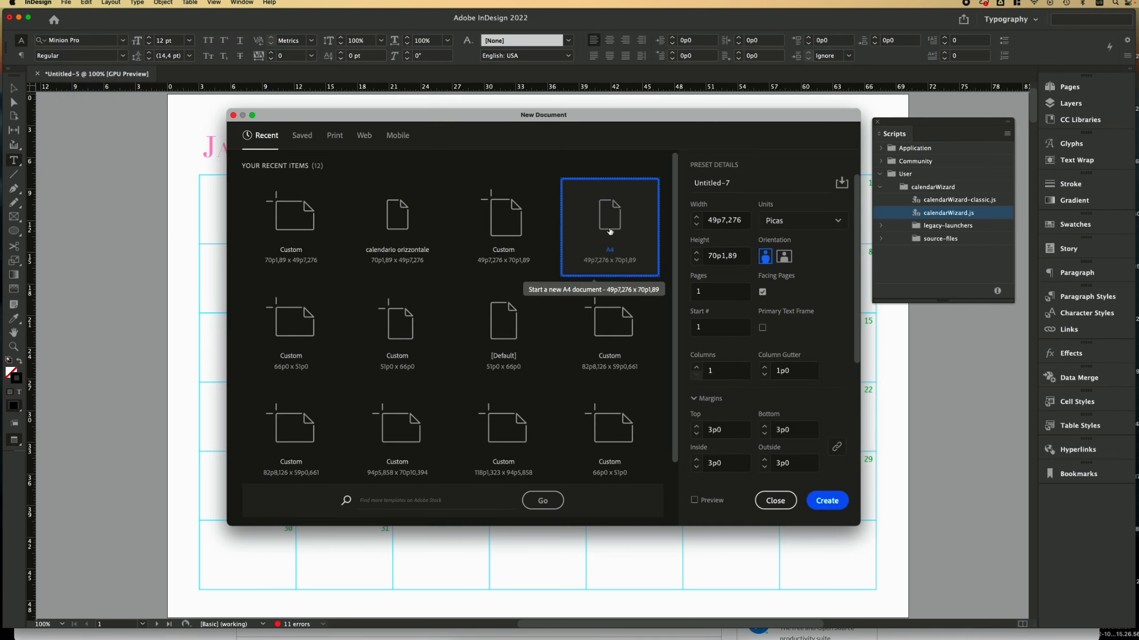
{"action": "left_click", "coordinate": [784, 260]}
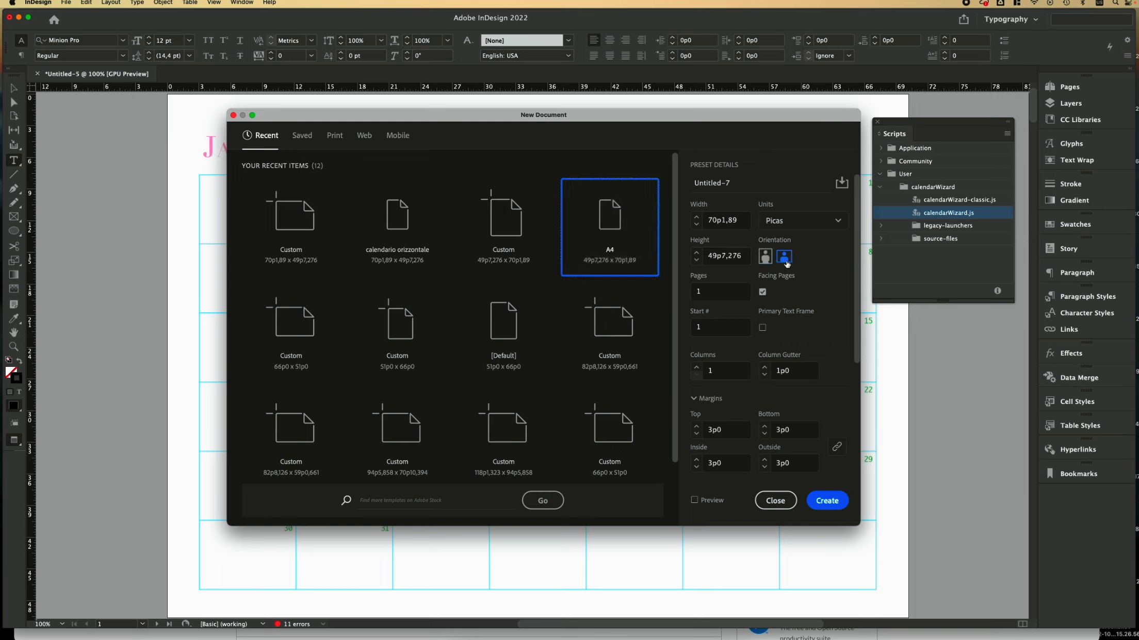
{"action": "left_click", "coordinate": [763, 292]}
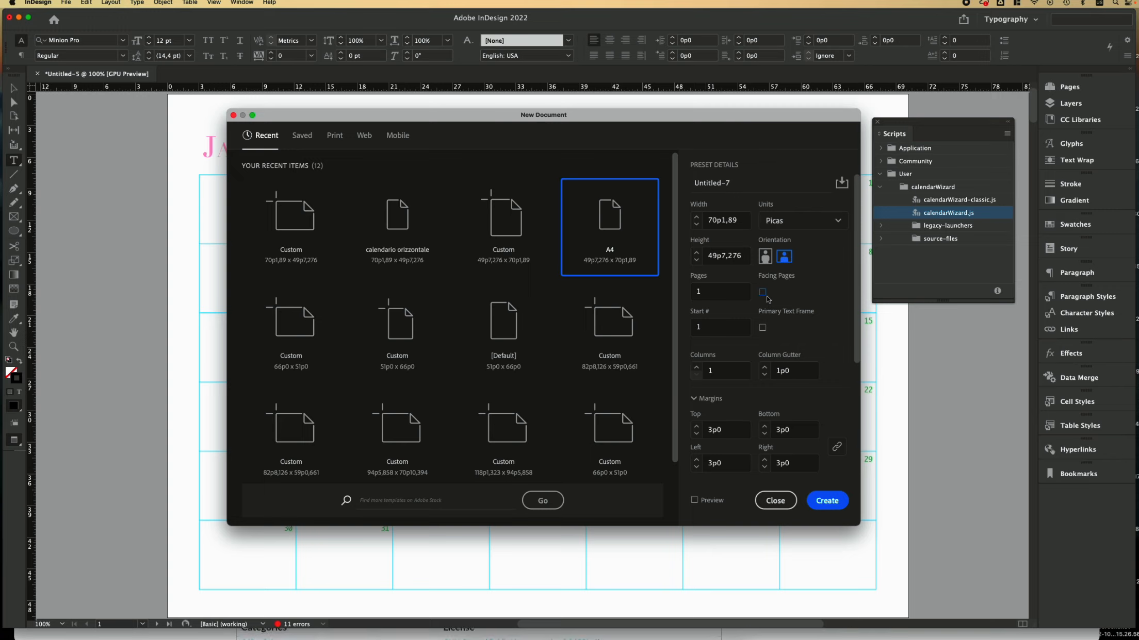
{"action": "left_click", "coordinate": [827, 501]}
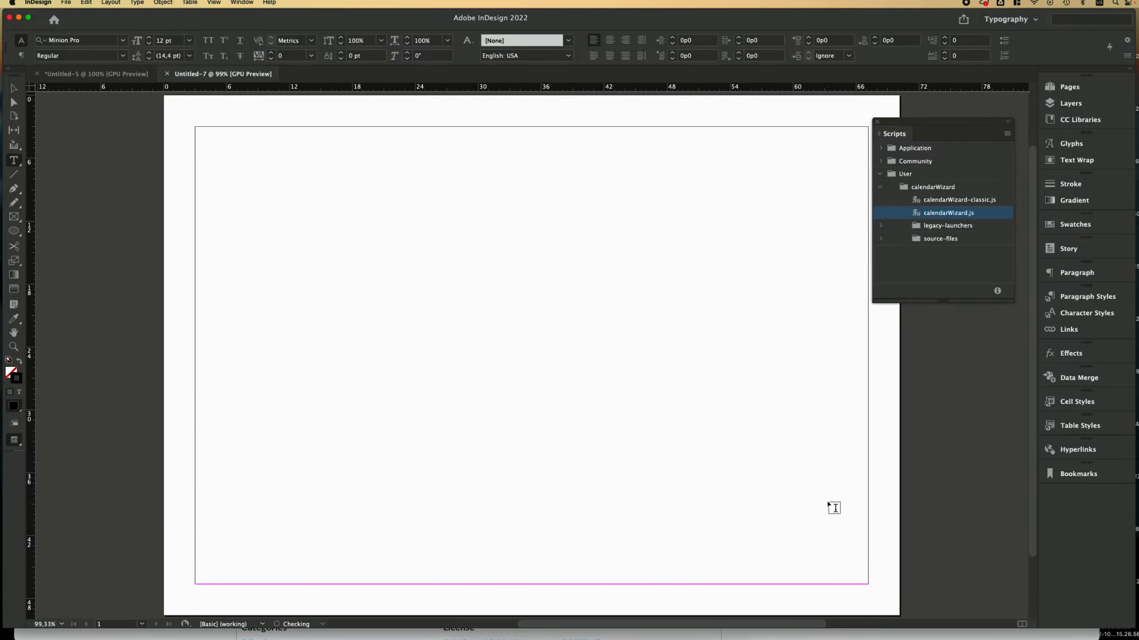
Step: Launch the Calendar Wizard by running calendarWizard.js from the Scripts panel
{"action": "left_click", "coordinate": [1070, 87]}
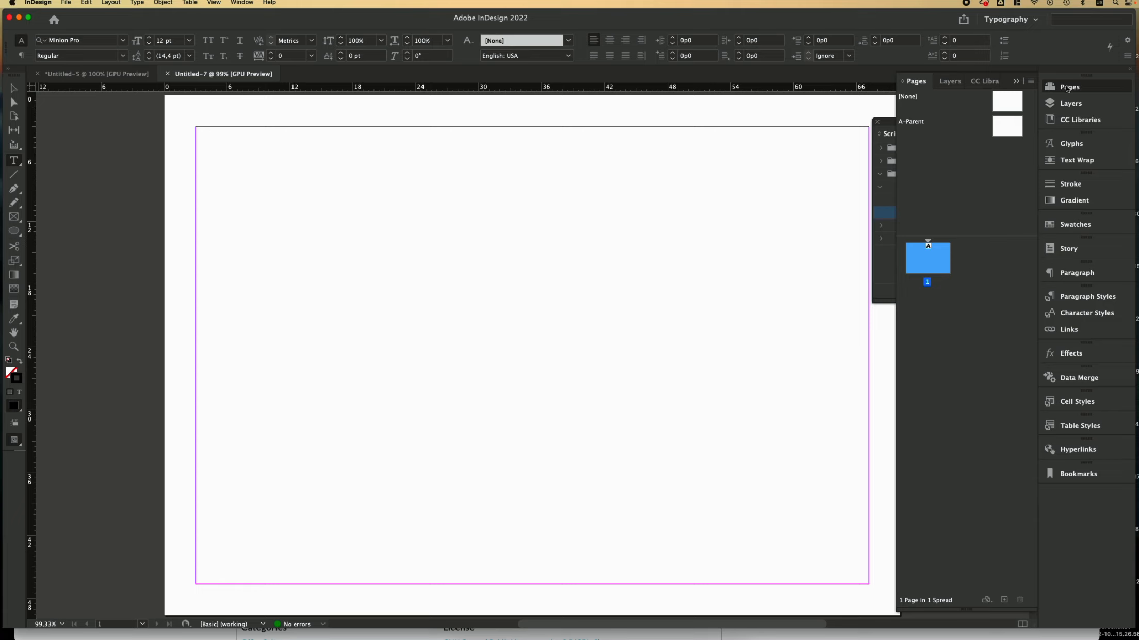
{"action": "left_click", "coordinate": [1067, 88]}
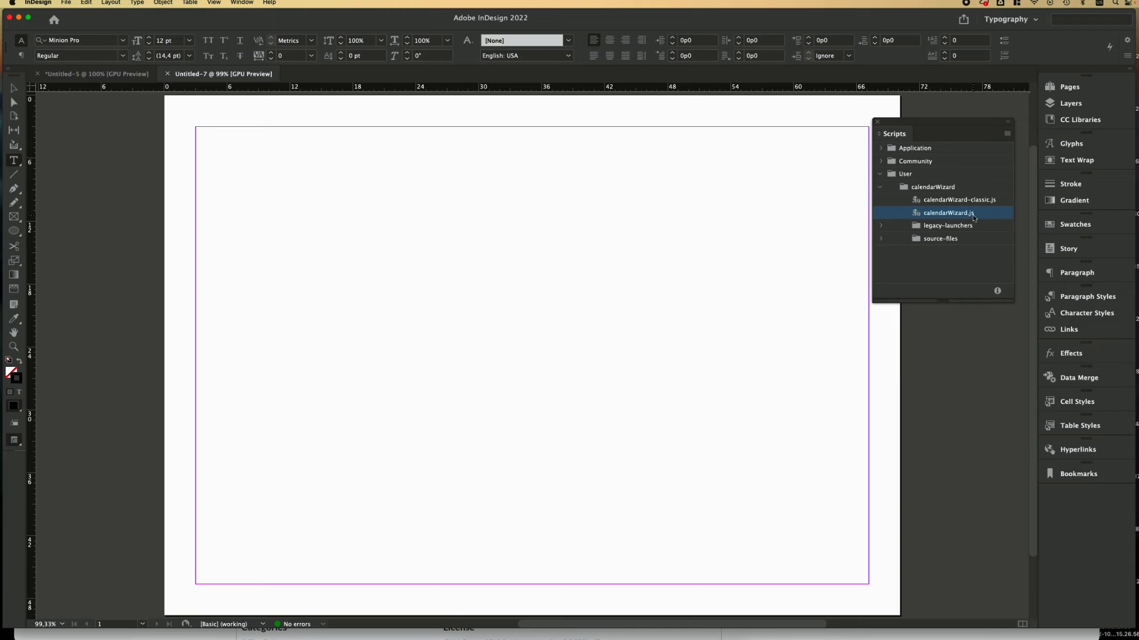
{"action": "double_click", "coordinate": [946, 213]}
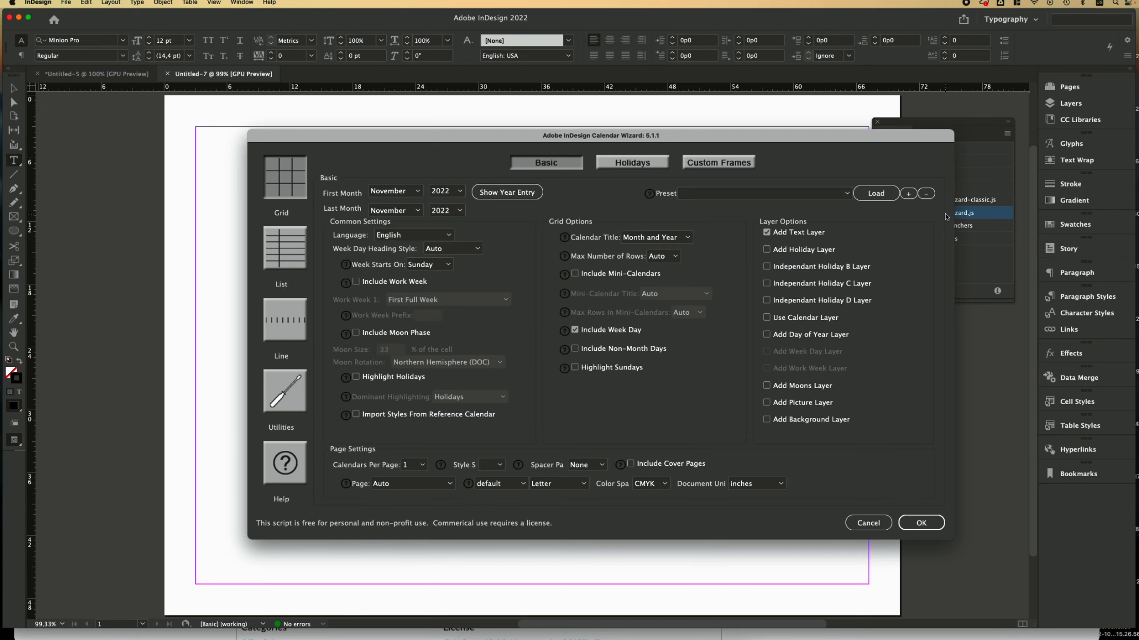
Step: Choose January 2023 as the first month and December 2023 as the last month
{"action": "left_click_drag", "start_coordinate": [514, 140], "coordinate": [467, 100]}
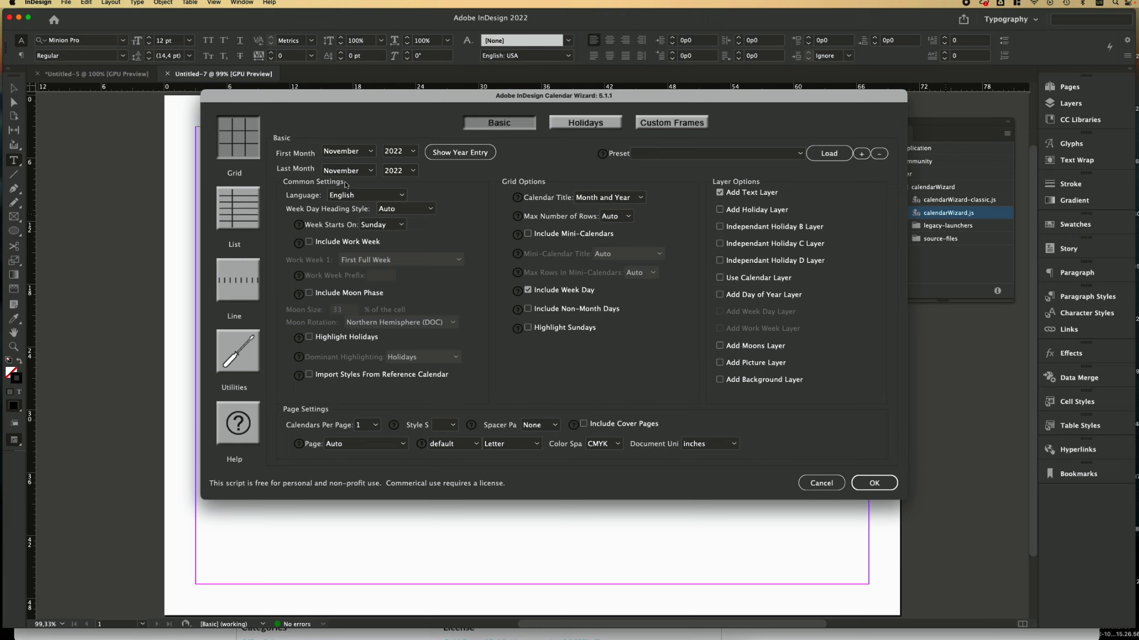
{"action": "left_click", "coordinate": [368, 151]}
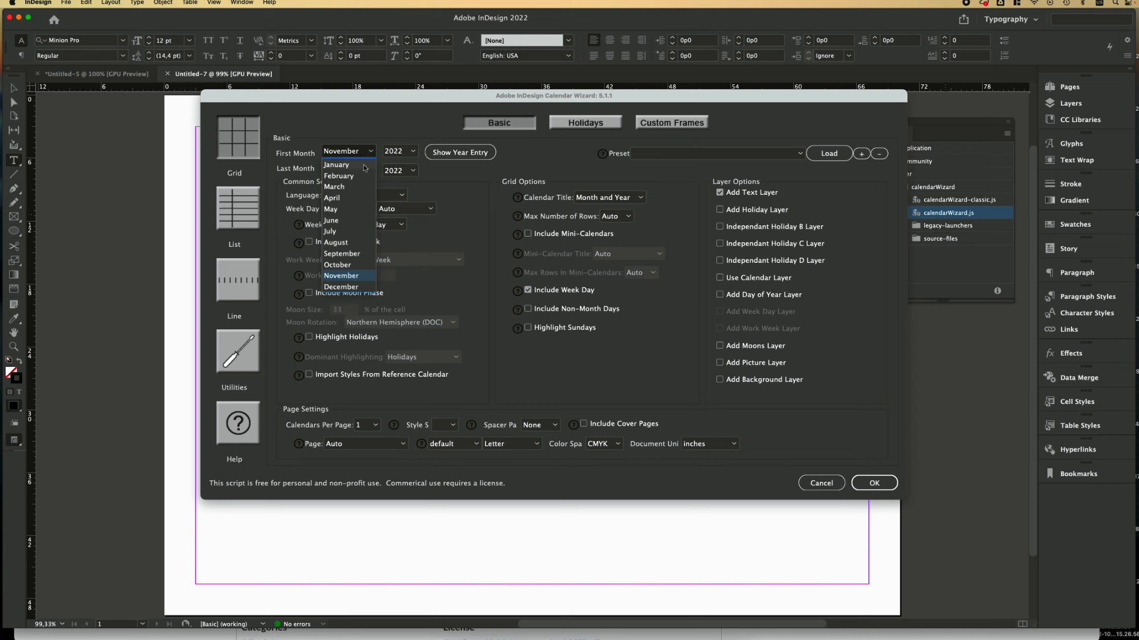
{"action": "left_click", "coordinate": [350, 165]}
{"action": "left_click", "coordinate": [405, 150]}
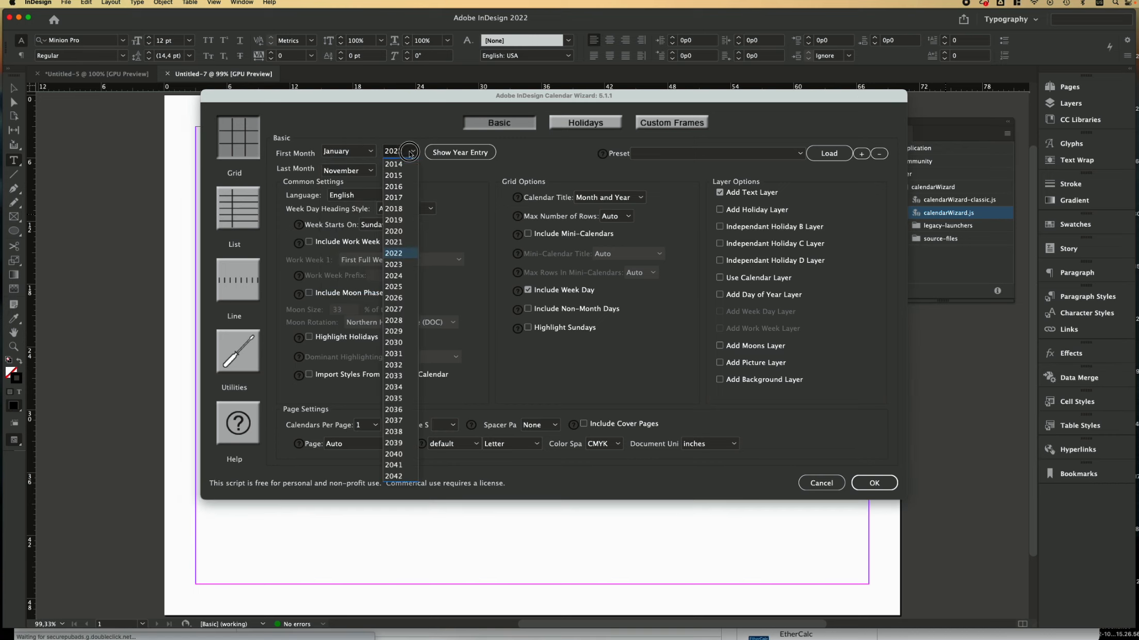
{"action": "left_click", "coordinate": [396, 264]}
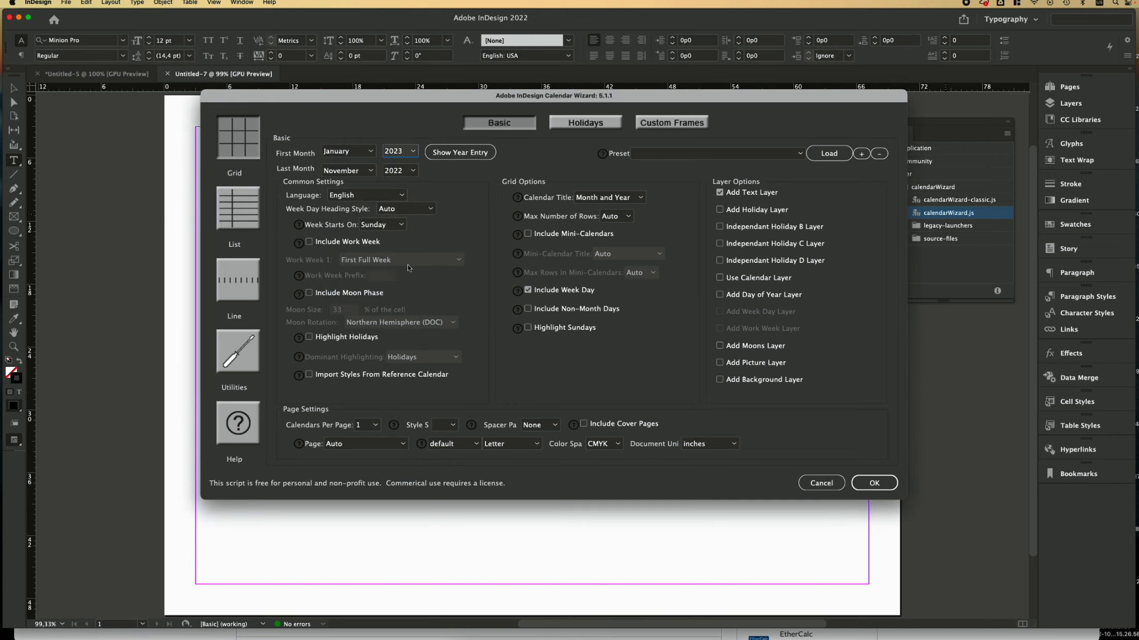
{"action": "left_click", "coordinate": [366, 172]}
{"action": "left_click", "coordinate": [358, 306]}
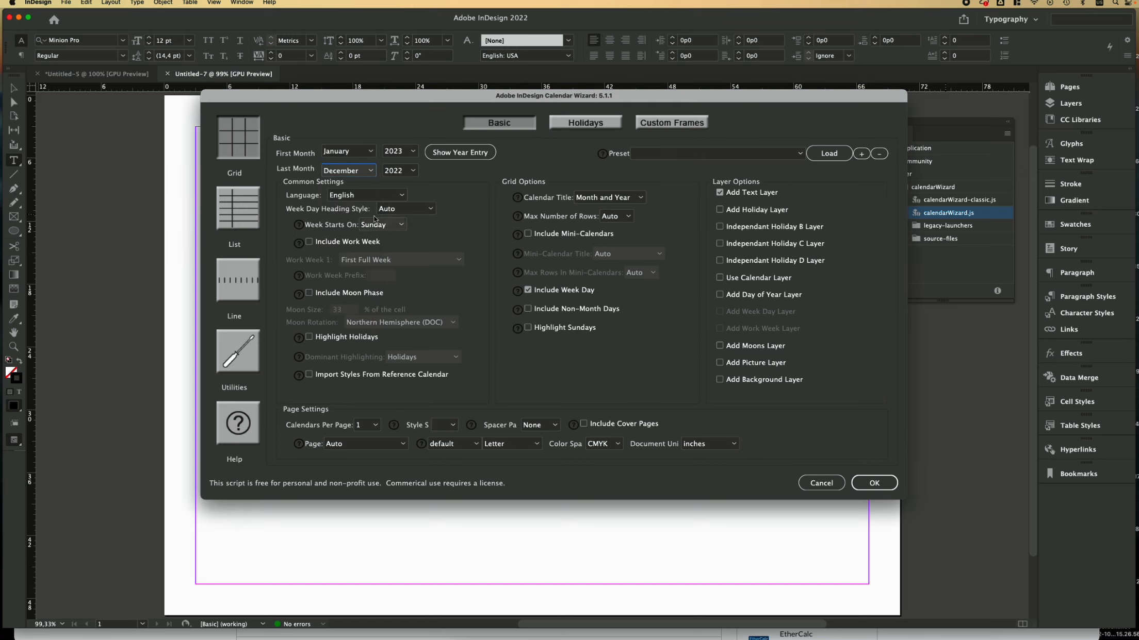
{"action": "left_click", "coordinate": [411, 172]}
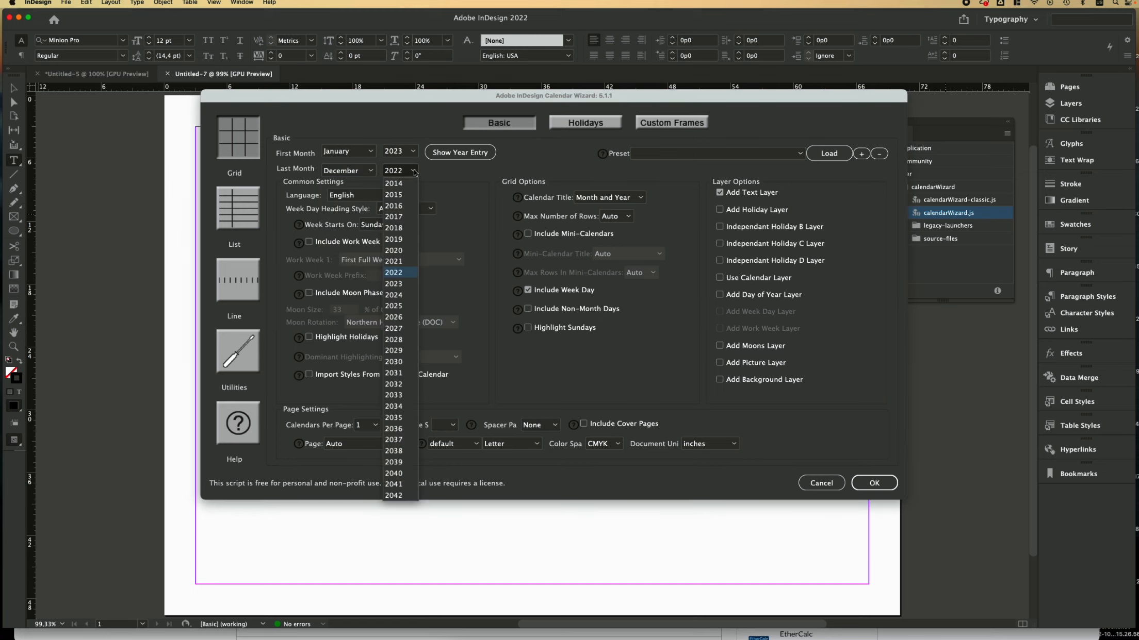
{"action": "left_click", "coordinate": [405, 281]}
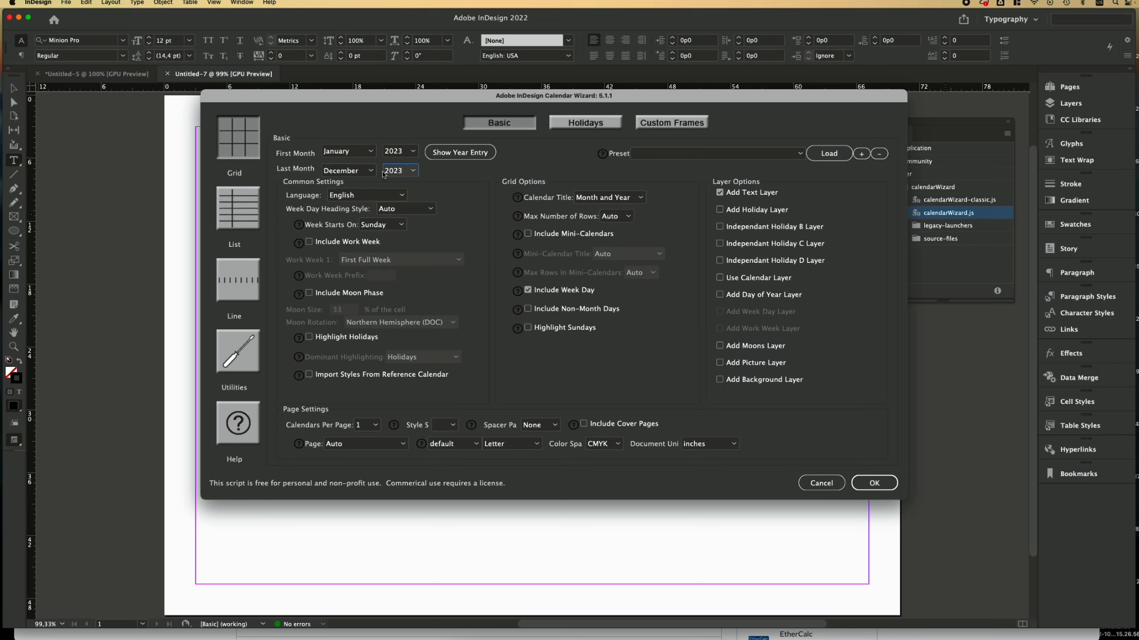
{"action": "left_click", "coordinate": [412, 171]}
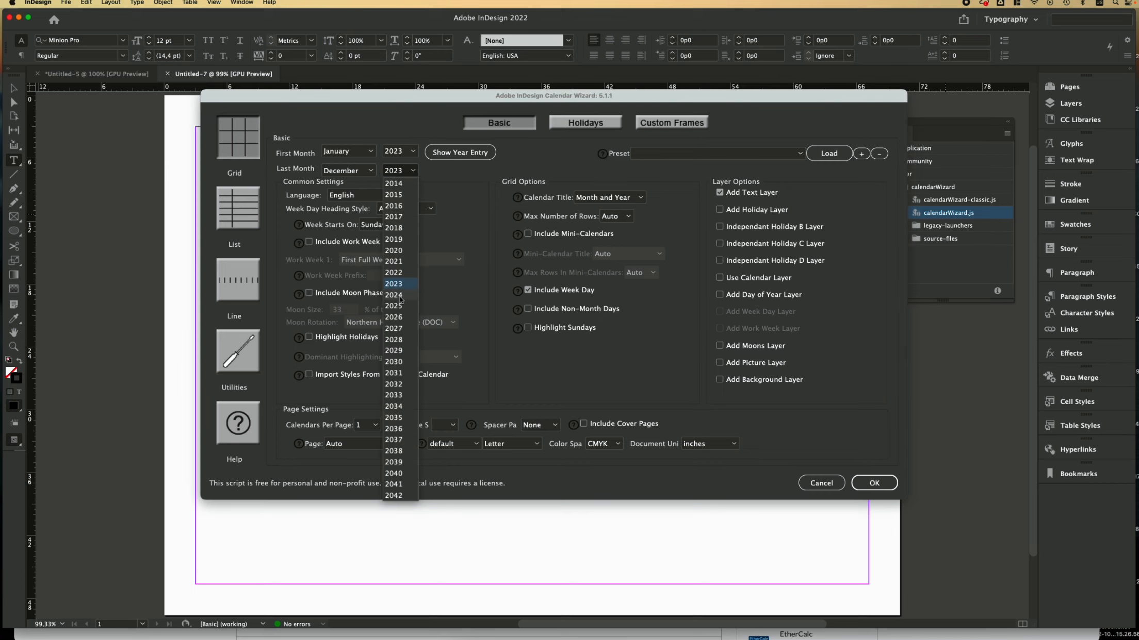
{"action": "left_click", "coordinate": [413, 172]}
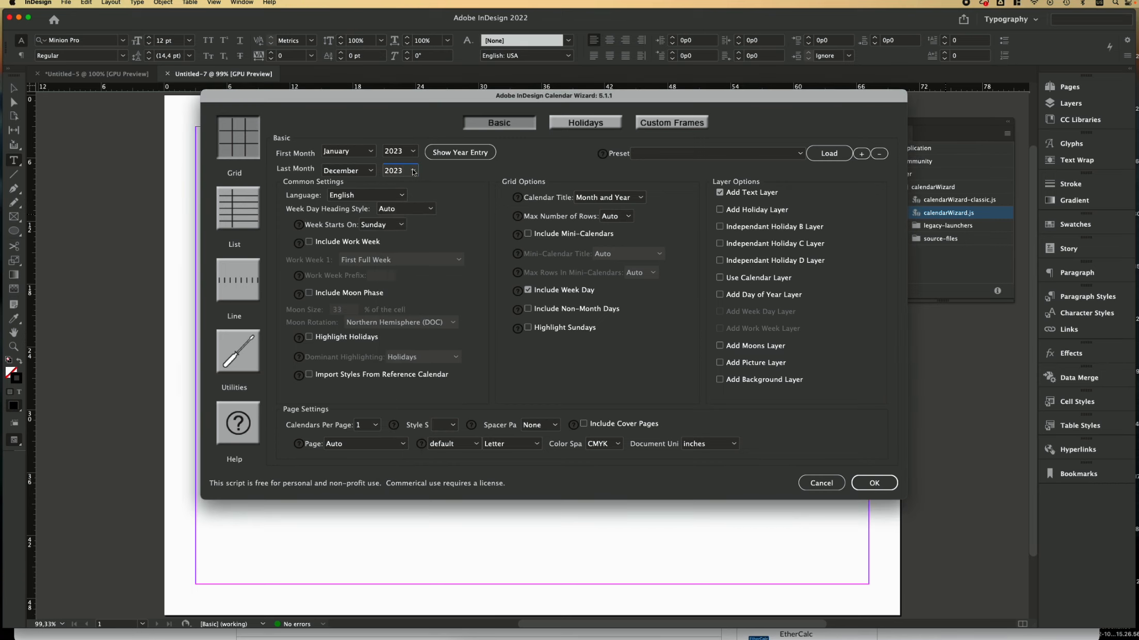
Step: Keep English, use Mid: Sun weekday headings, and start weeks on Monday
{"action": "left_click", "coordinate": [408, 195]}
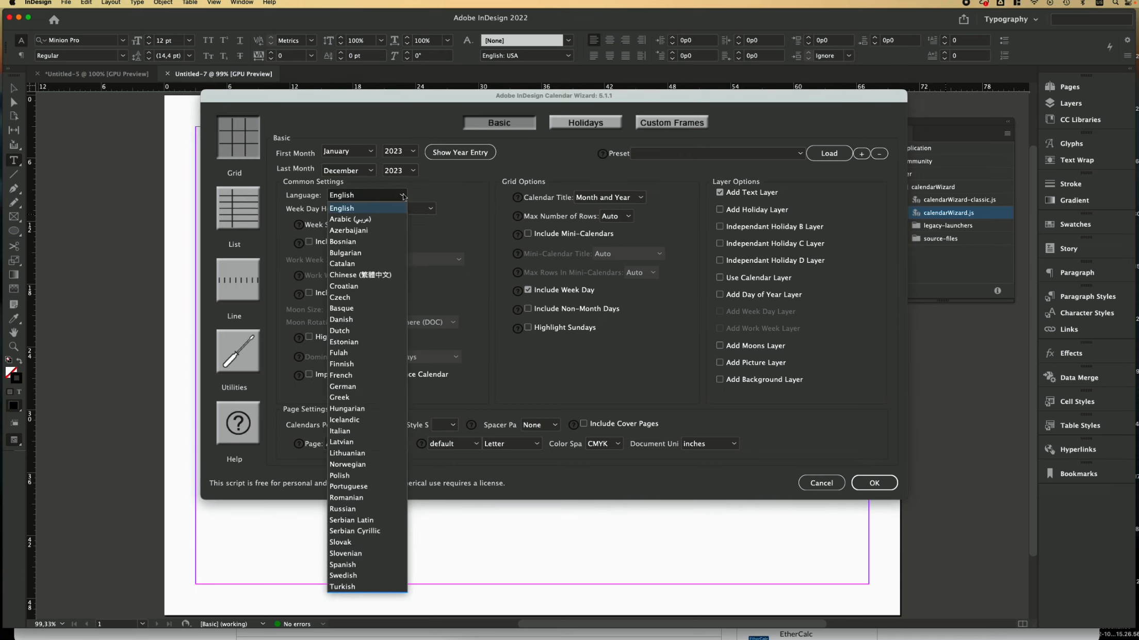
{"action": "left_click", "coordinate": [345, 209]}
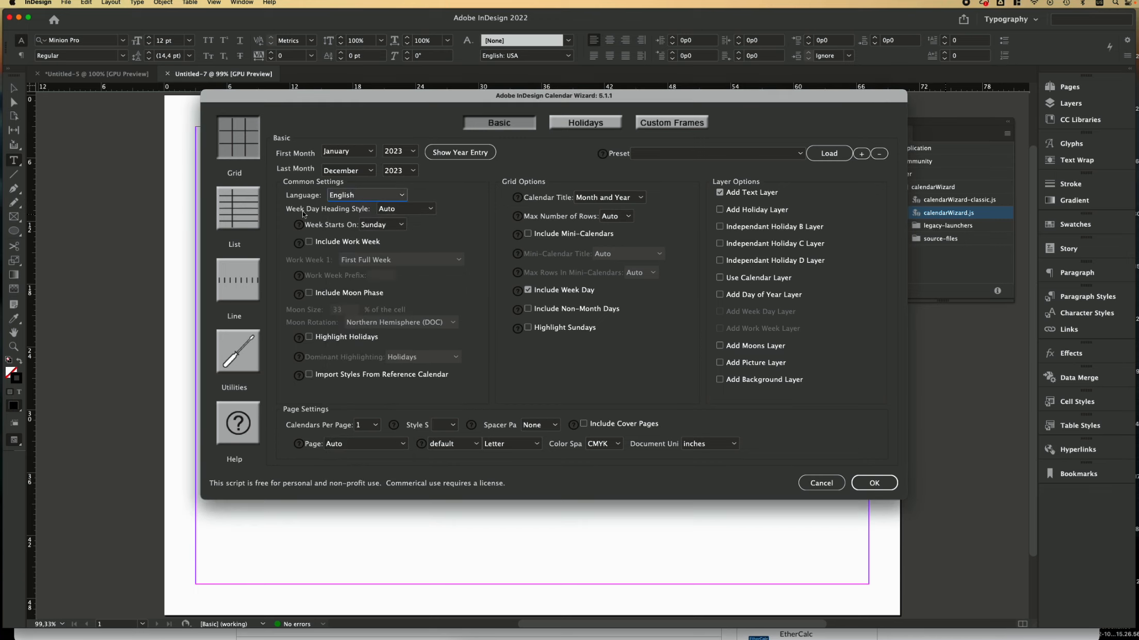
{"action": "left_click", "coordinate": [431, 210]}
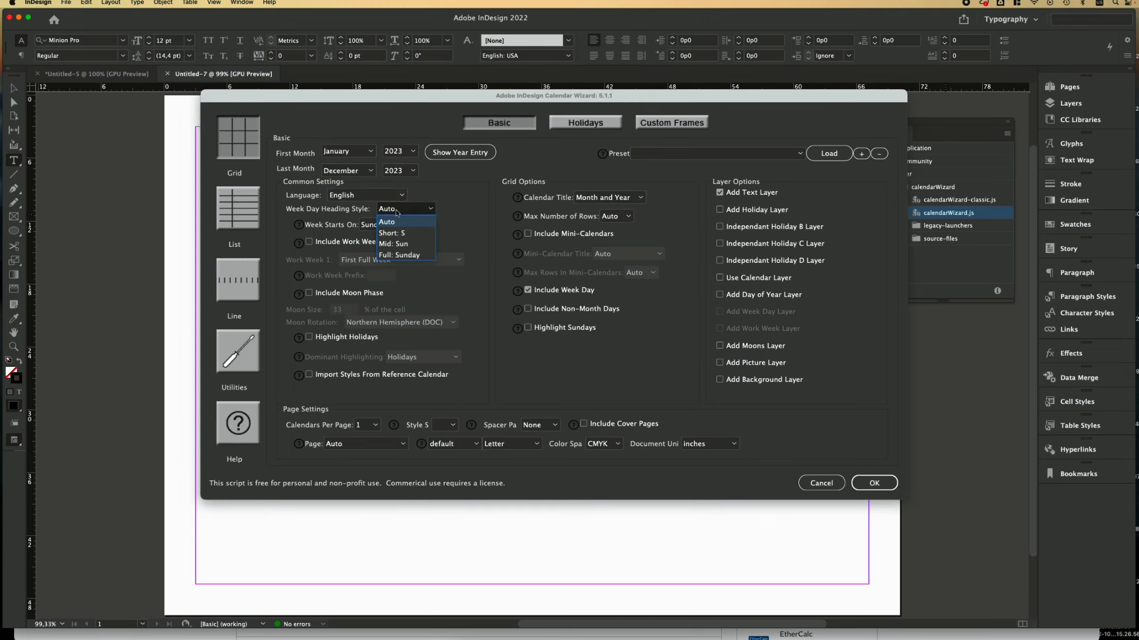
{"action": "left_click", "coordinate": [404, 244]}
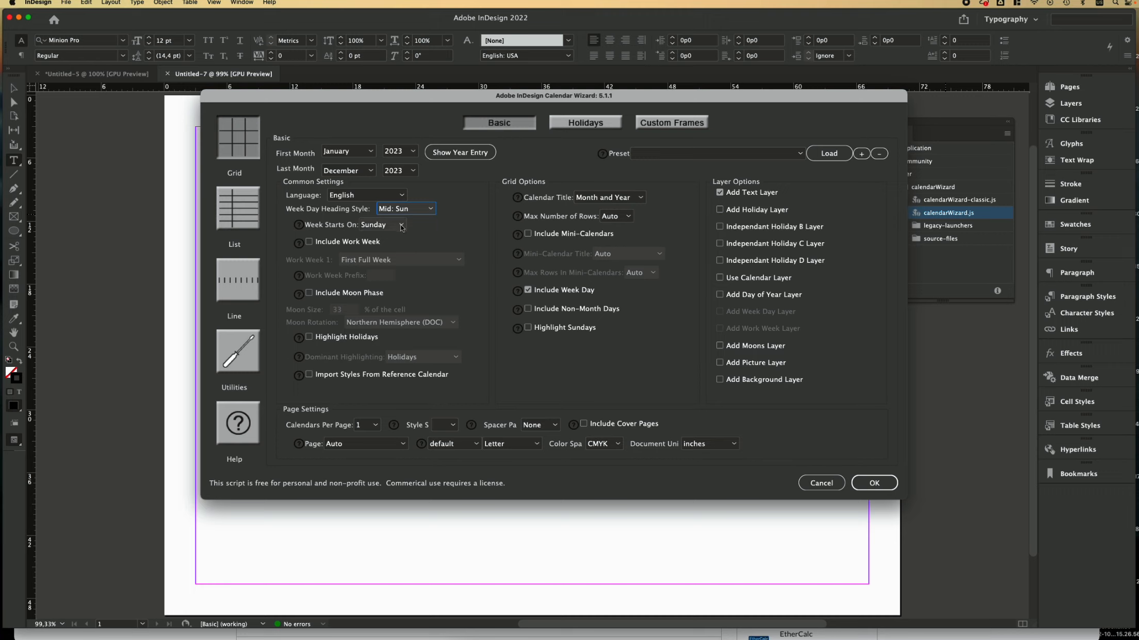
{"action": "left_click", "coordinate": [392, 225]}
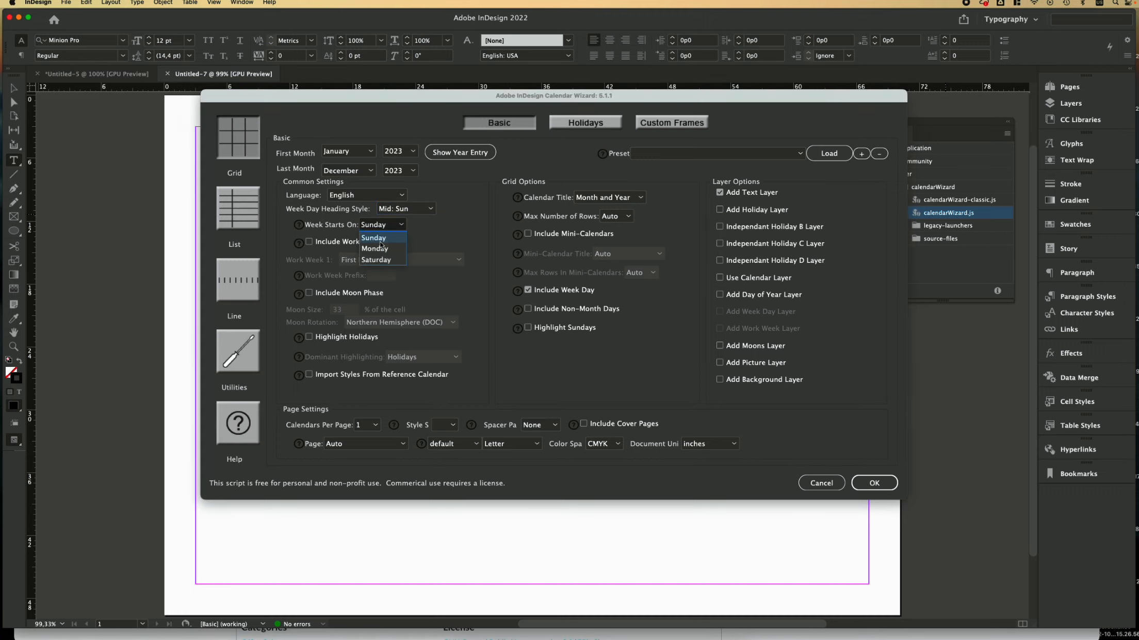
{"action": "left_click", "coordinate": [370, 250]}
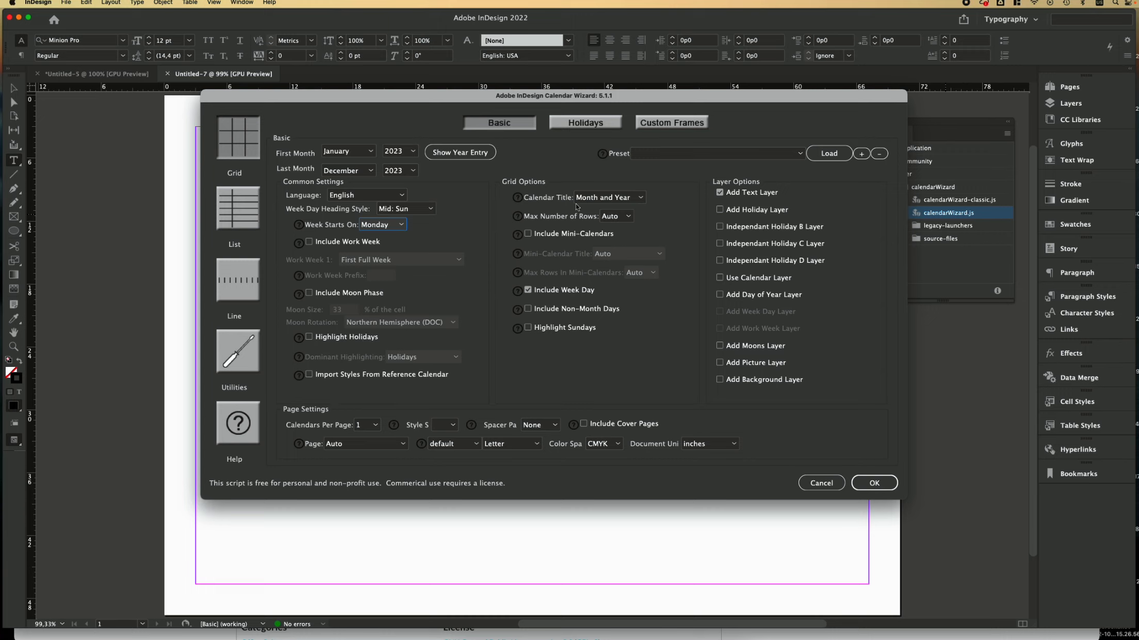
Step: Keep the calendar title format as Month and Year
{"action": "left_click", "coordinate": [630, 202]}
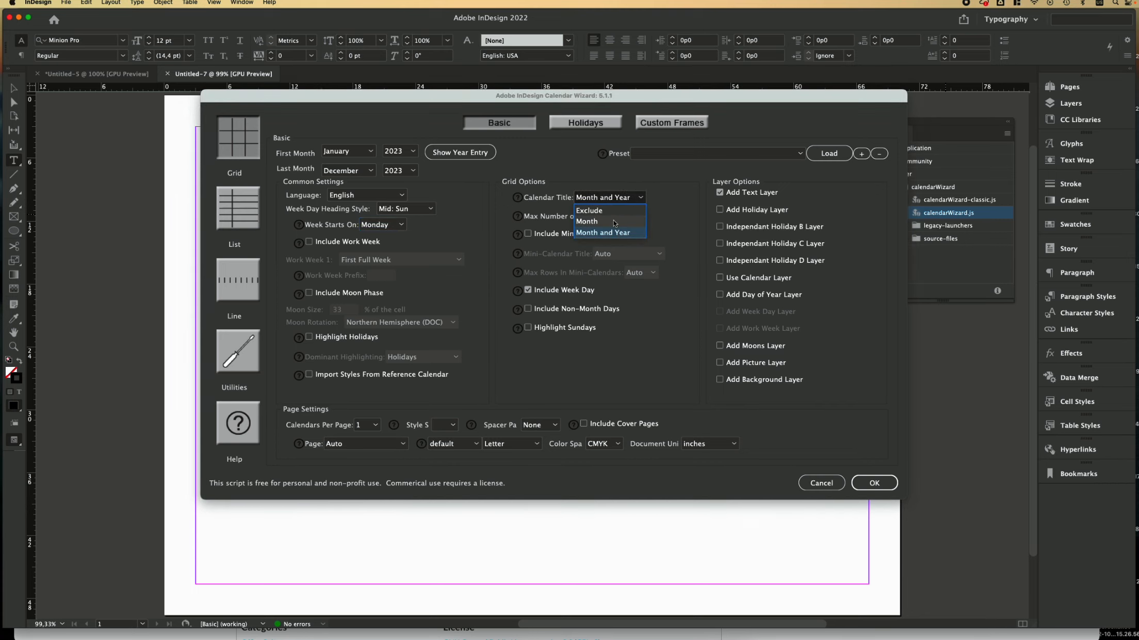
{"action": "left_click", "coordinate": [614, 222]}
{"action": "left_click", "coordinate": [638, 198]}
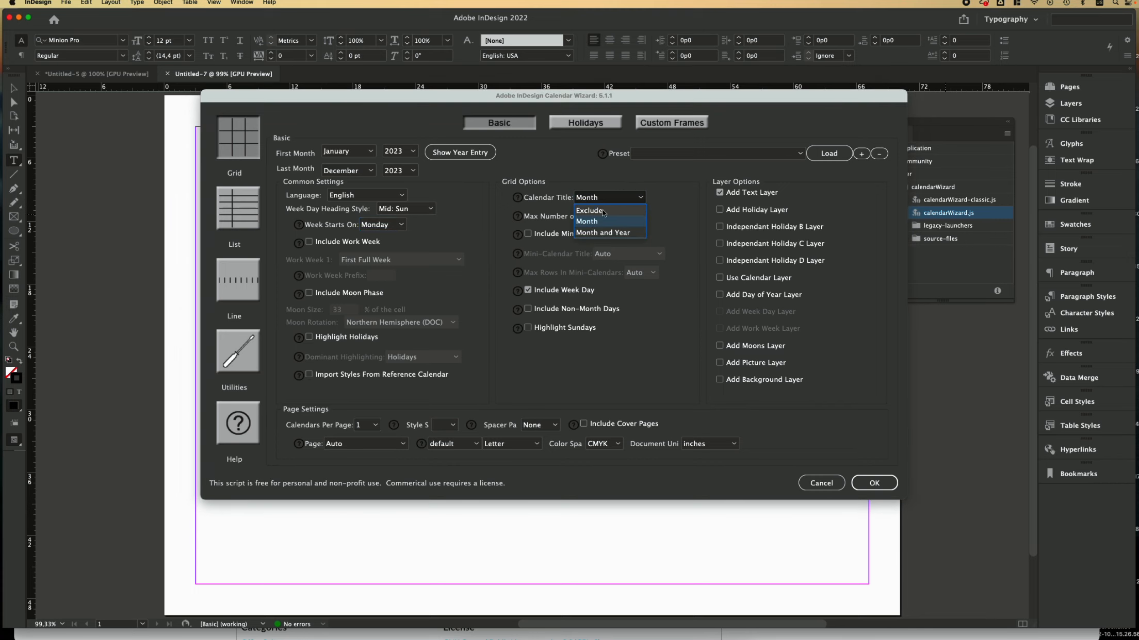
{"action": "left_click", "coordinate": [603, 233]}
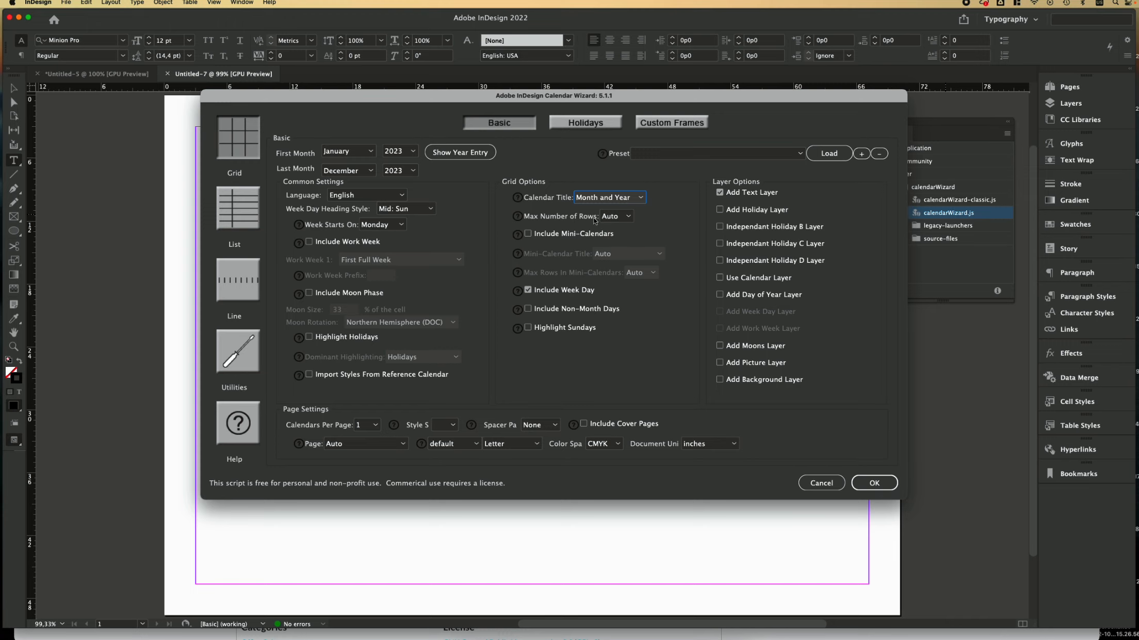
{"action": "left_click", "coordinate": [626, 218]}
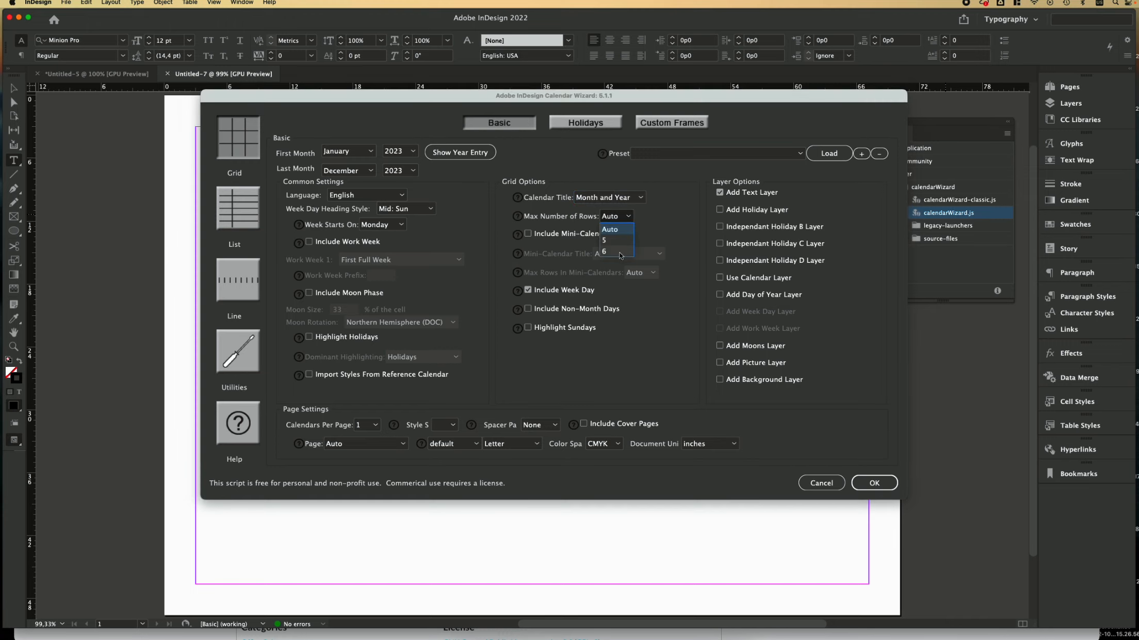
Step: Leave Max Rows on Auto, uncheck Add Text Layer, target Current Document at A4, and generate
{"action": "left_click", "coordinate": [654, 233]}
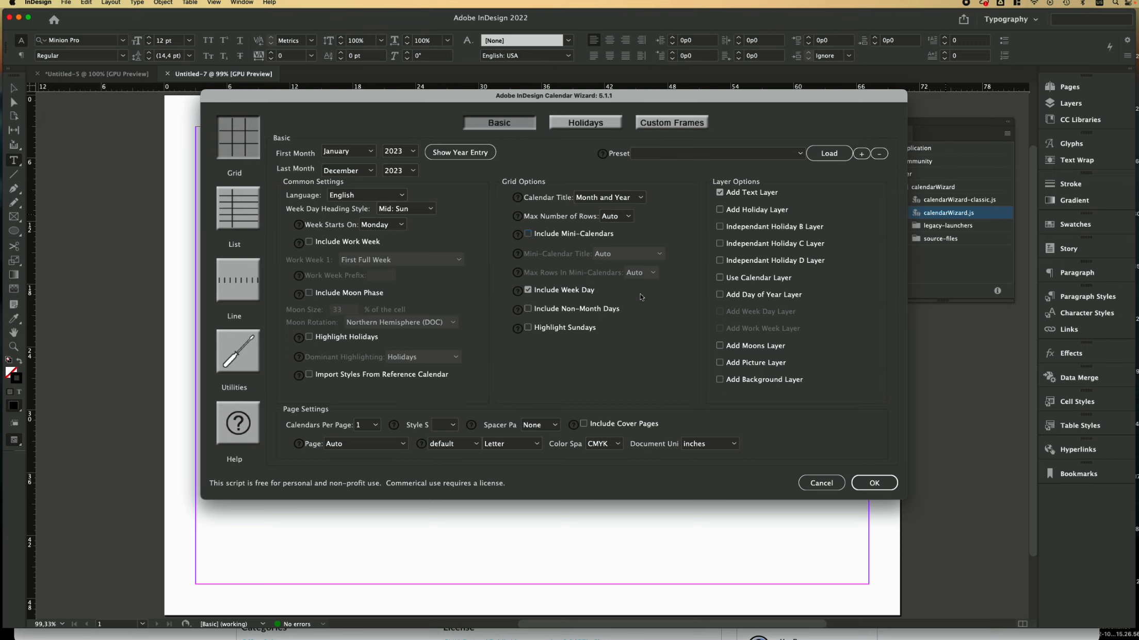
{"action": "left_click", "coordinate": [727, 196]}
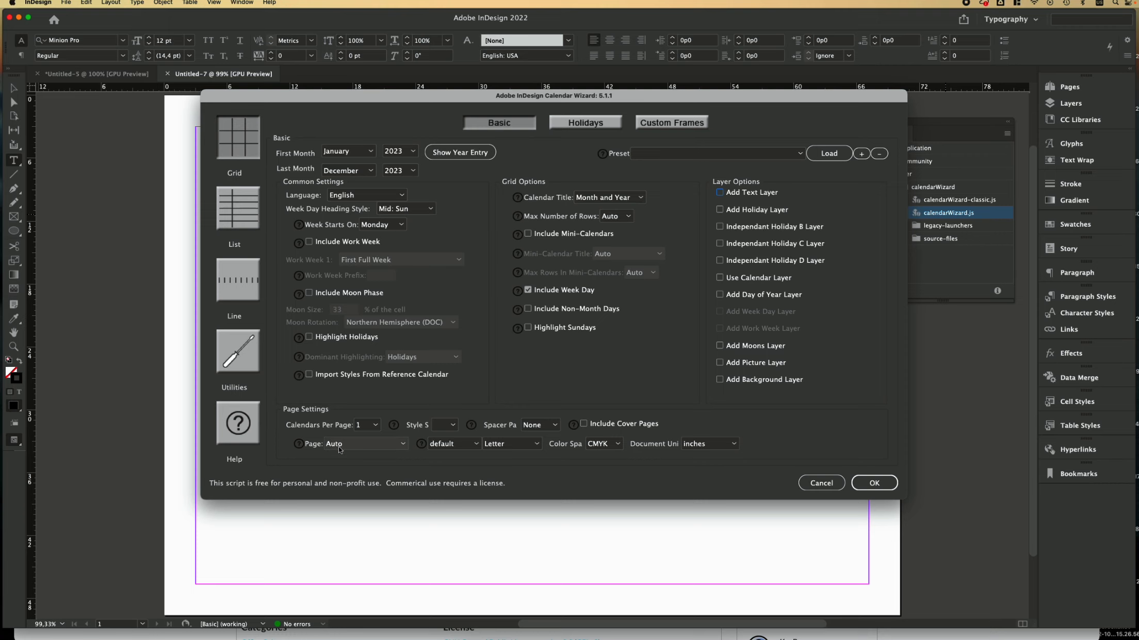
{"action": "left_click", "coordinate": [358, 444]}
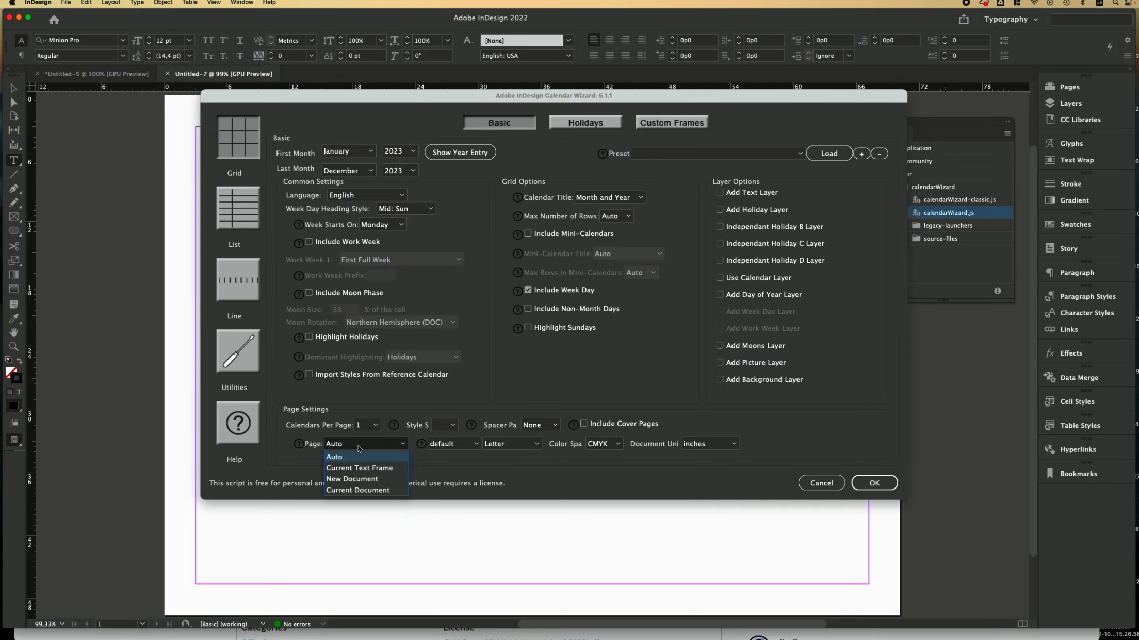
{"action": "left_click", "coordinate": [347, 489]}
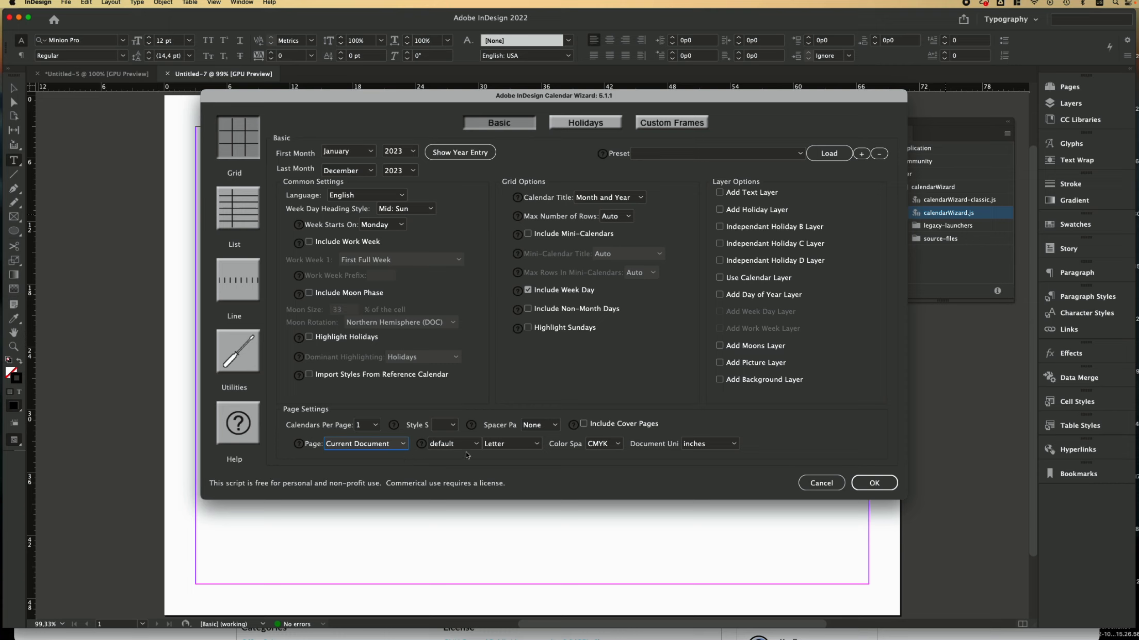
{"action": "left_click", "coordinate": [537, 448]}
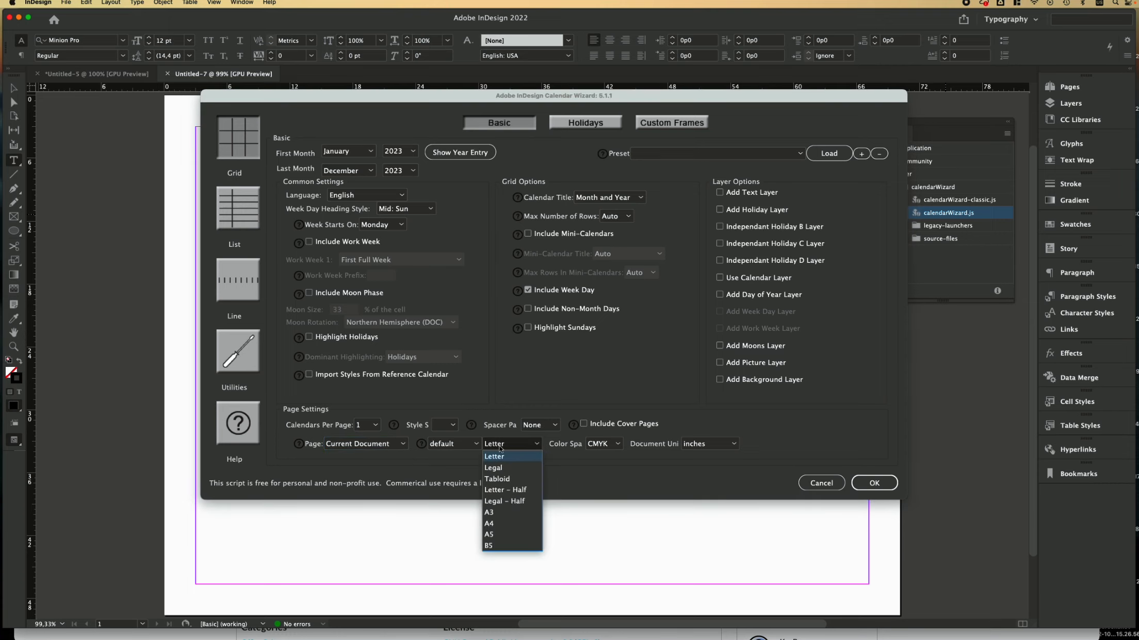
{"action": "left_click", "coordinate": [491, 525]}
{"action": "left_click", "coordinate": [876, 484]}
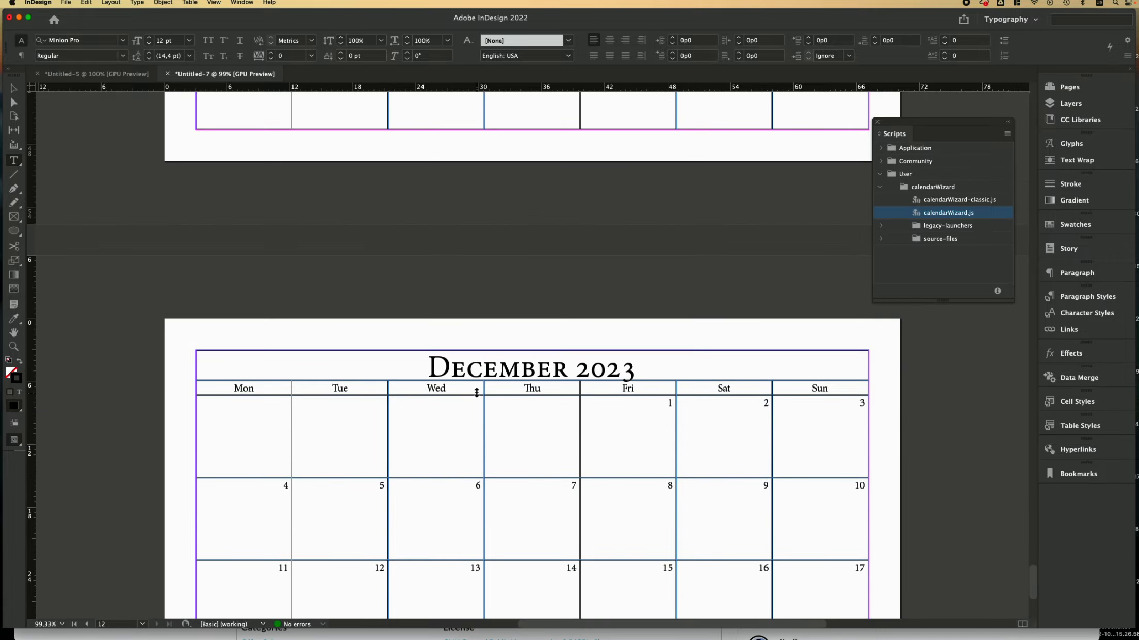
Step: Jump to the January 2023 page from the Pages panel thumbnails
{"action": "scroll", "coordinate": [477, 393], "scroll_direction": "up", "scroll_amount": 20}
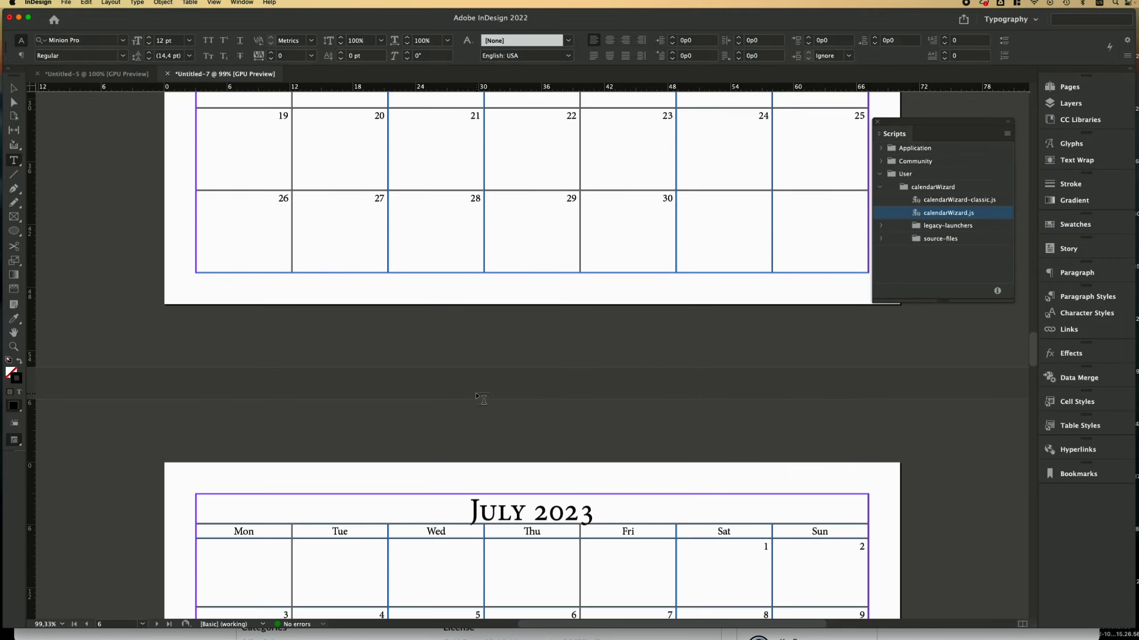
{"action": "scroll", "coordinate": [480, 397], "scroll_direction": "up", "scroll_amount": 10}
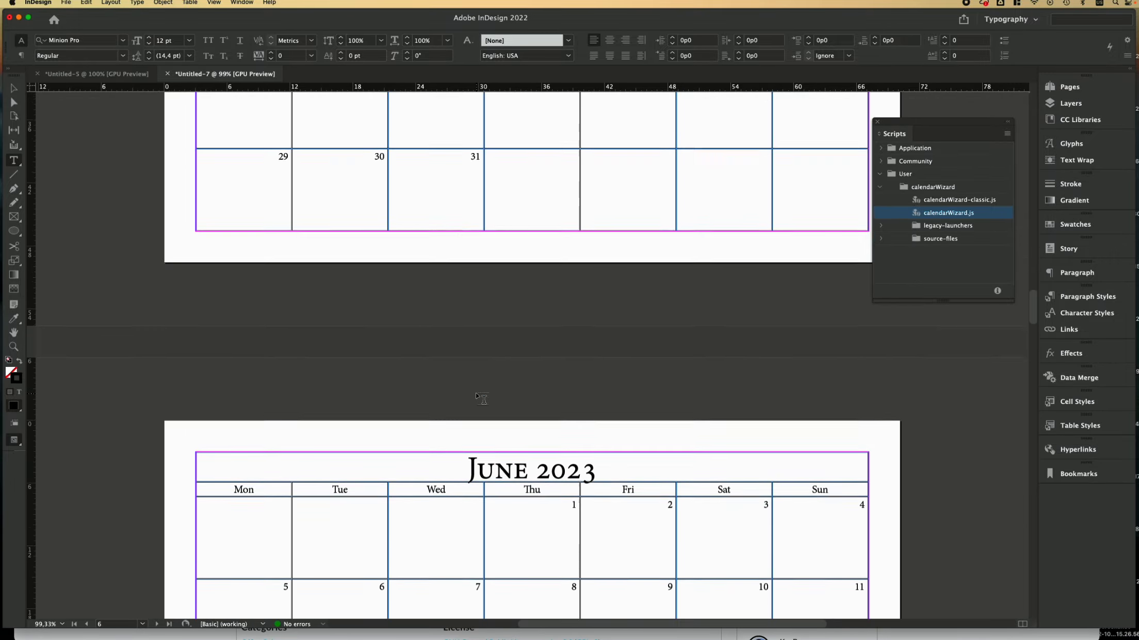
{"action": "left_click", "coordinate": [1055, 87]}
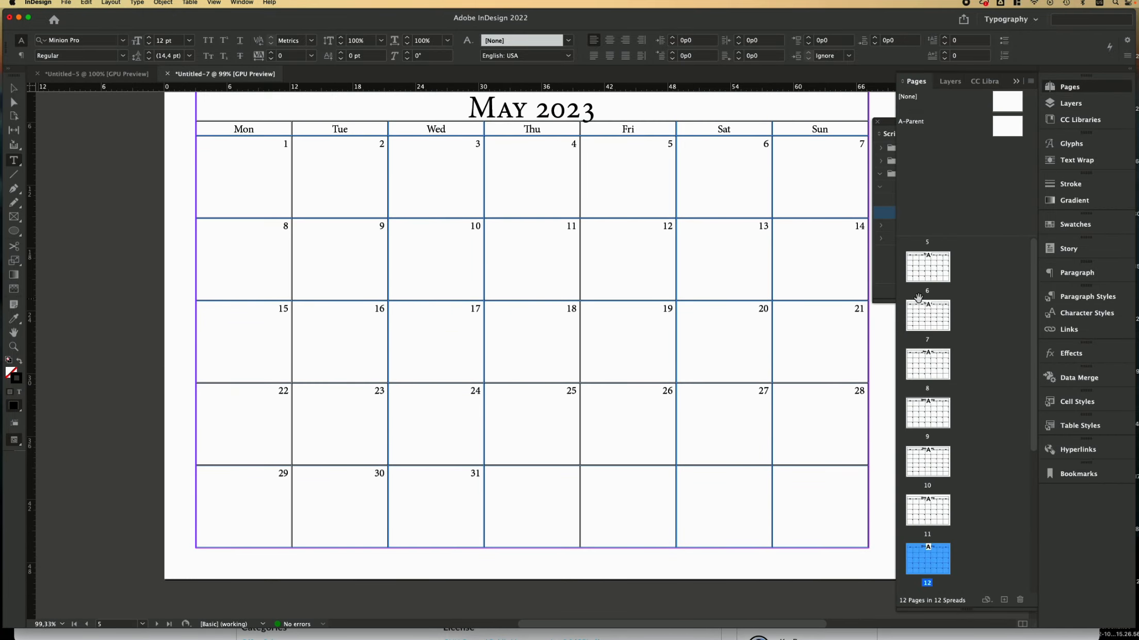
{"action": "scroll", "coordinate": [925, 263], "scroll_direction": "up", "scroll_amount": 8}
{"action": "double_click", "coordinate": [925, 261]}
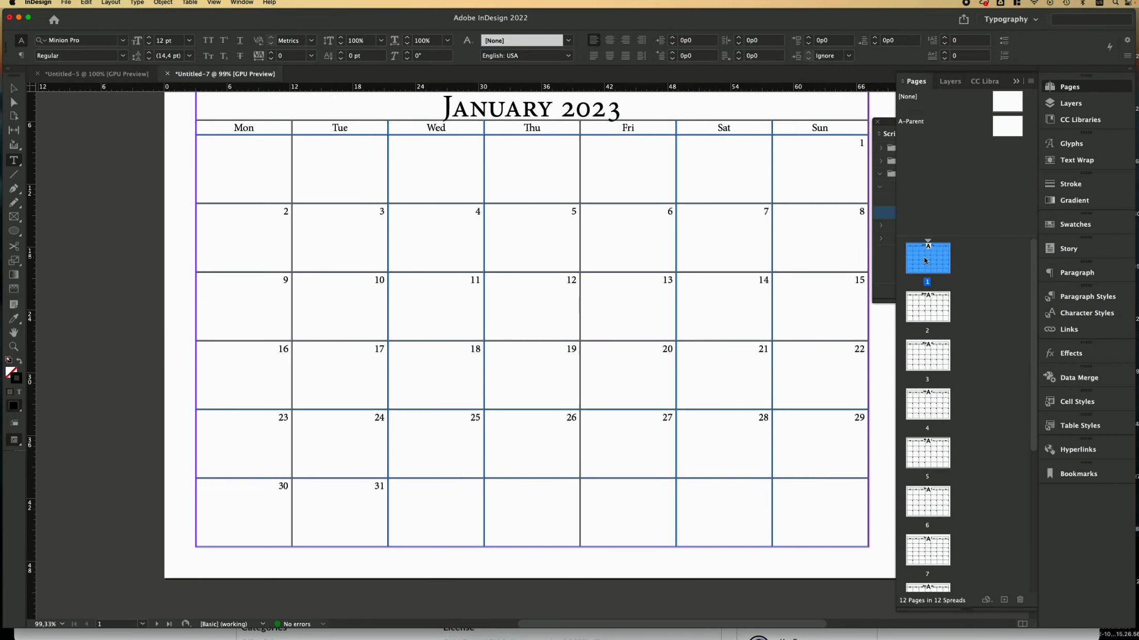
Step: Switch to the Selection tool and view the page in Preview mode (W)
{"action": "left_click", "coordinate": [14, 89]}
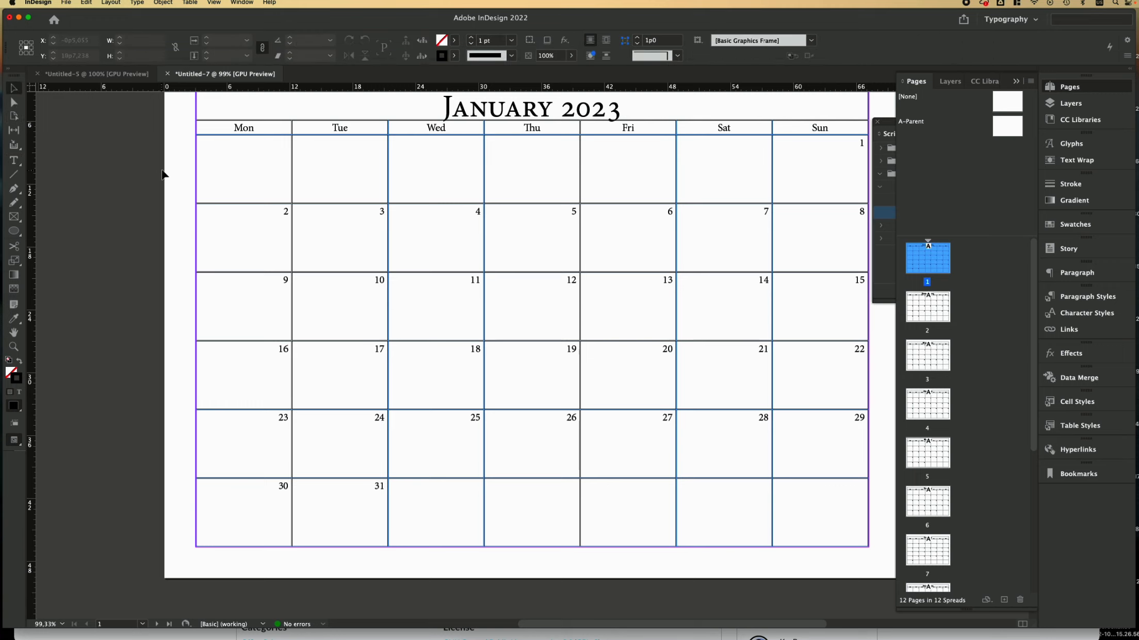
{"action": "scroll", "coordinate": [193, 188], "scroll_direction": "up", "scroll_amount": 3}
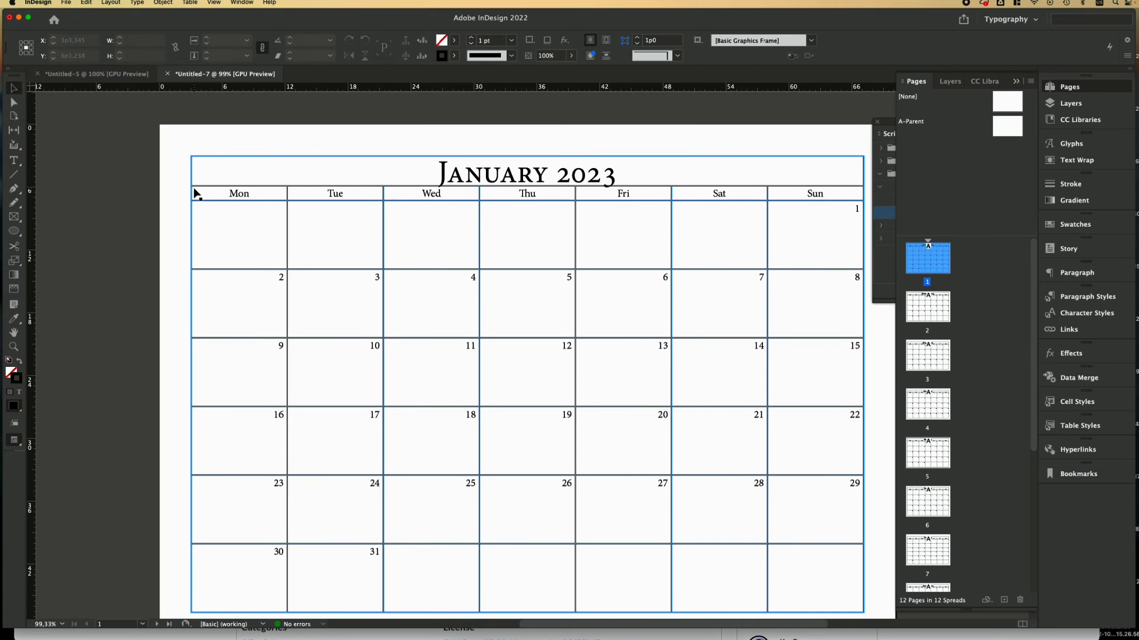
{"action": "scroll", "coordinate": [195, 191], "scroll_direction": "right", "scroll_amount": 2}
{"action": "scroll", "coordinate": [197, 194], "scroll_direction": "right", "scroll_amount": 2}
{"action": "scroll", "coordinate": [198, 194], "scroll_direction": "up", "scroll_amount": 2}
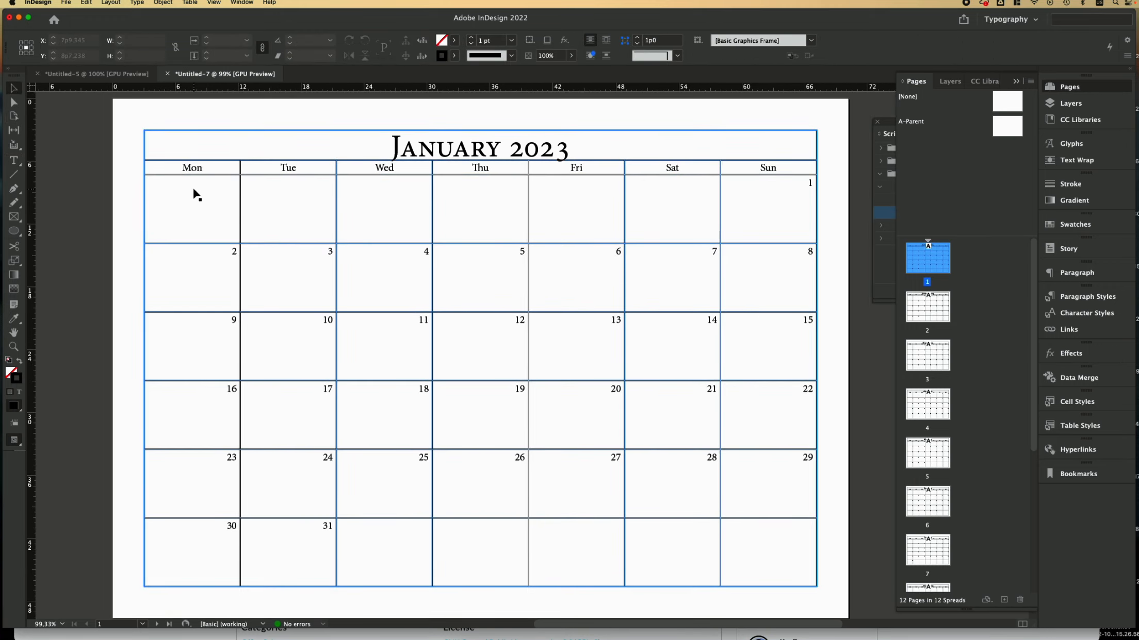
{"action": "key", "text": "w"}
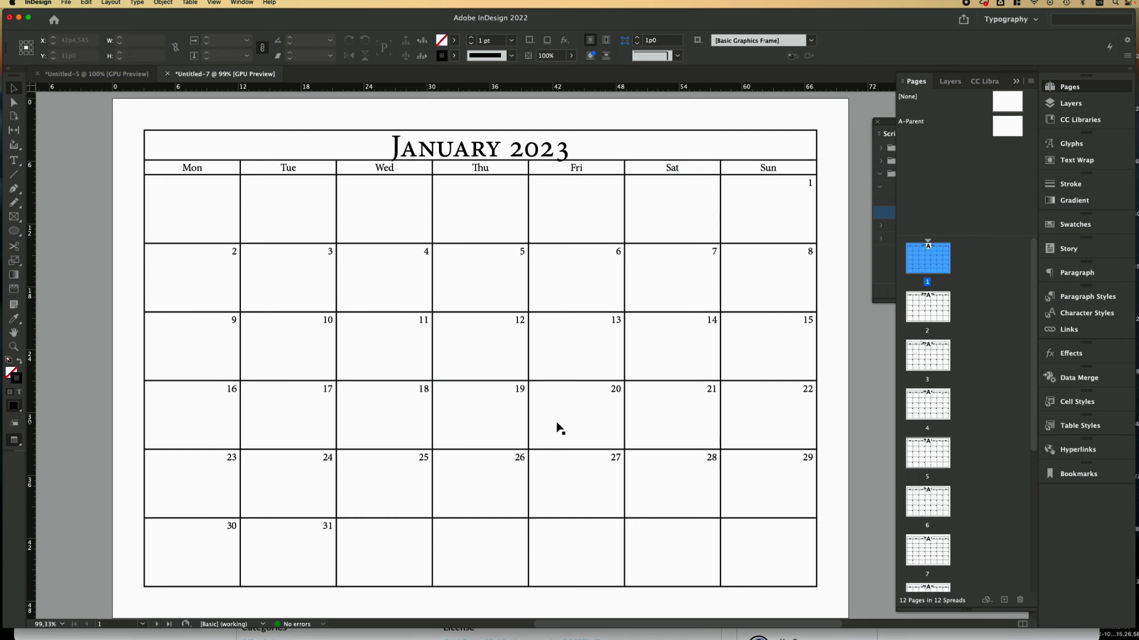
{"action": "scroll", "coordinate": [557, 428], "scroll_direction": "right", "scroll_amount": 1}
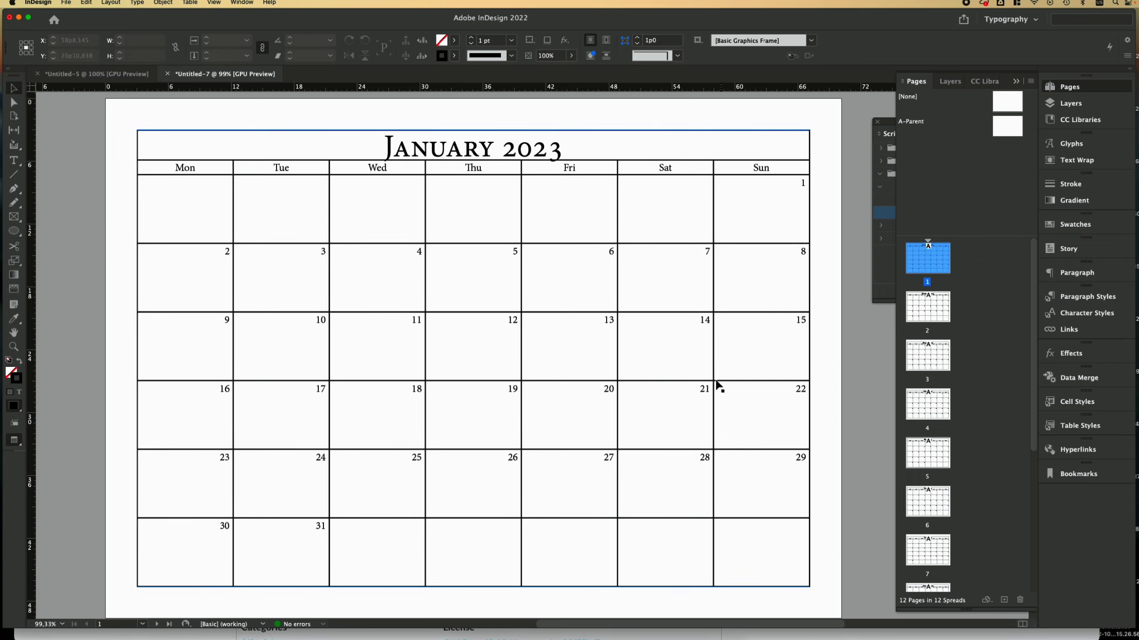
{"action": "scroll", "coordinate": [577, 434], "scroll_direction": "down", "scroll_amount": 1}
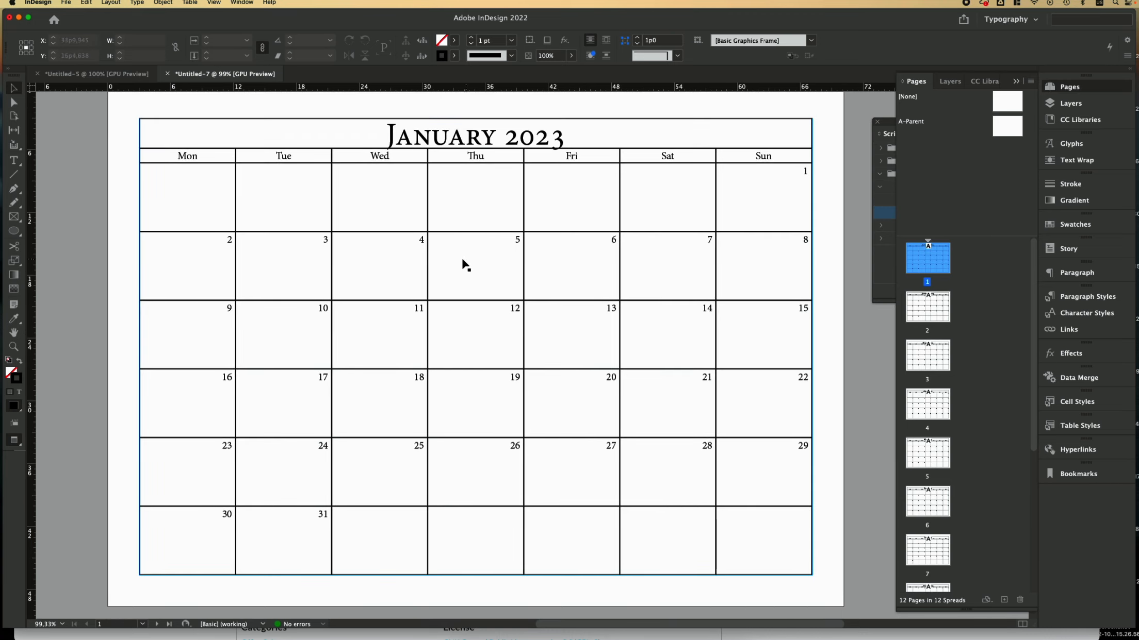
Step: Edit the cal_date table style to give its table border 0,25 pt cyan strokes
{"action": "left_click", "coordinate": [1074, 427]}
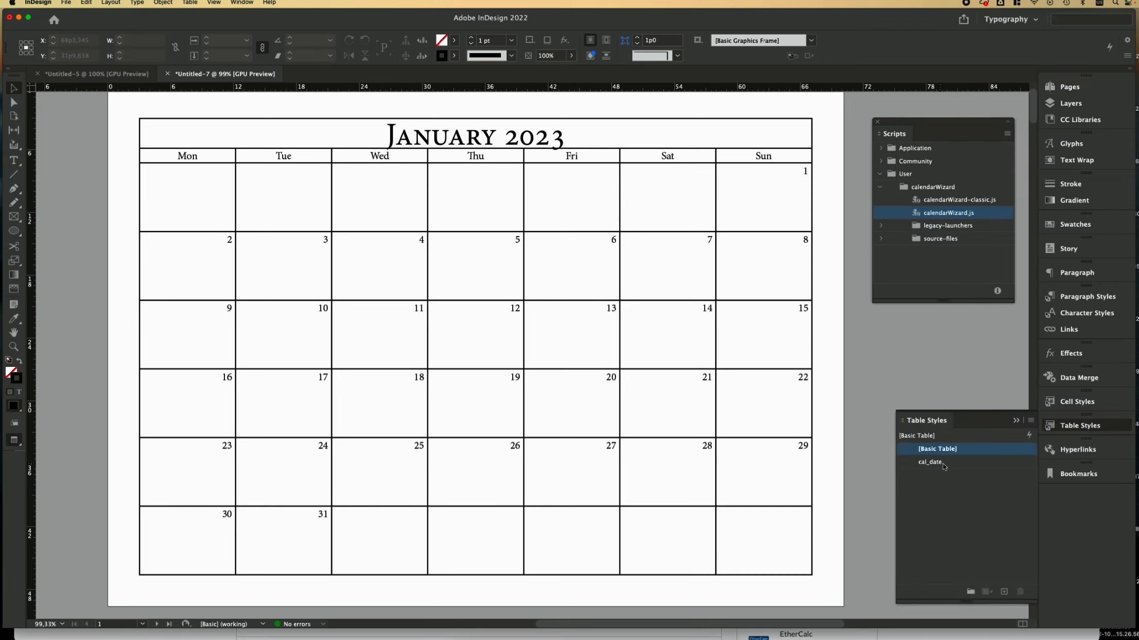
{"action": "double_click", "coordinate": [943, 464]}
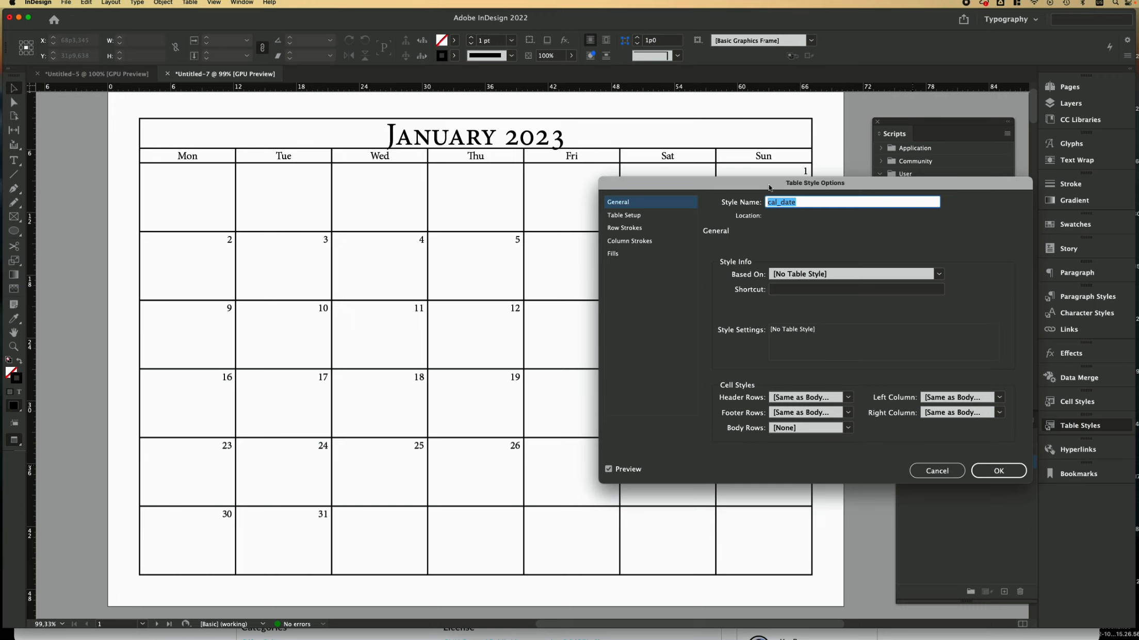
{"action": "left_click", "coordinate": [664, 216]}
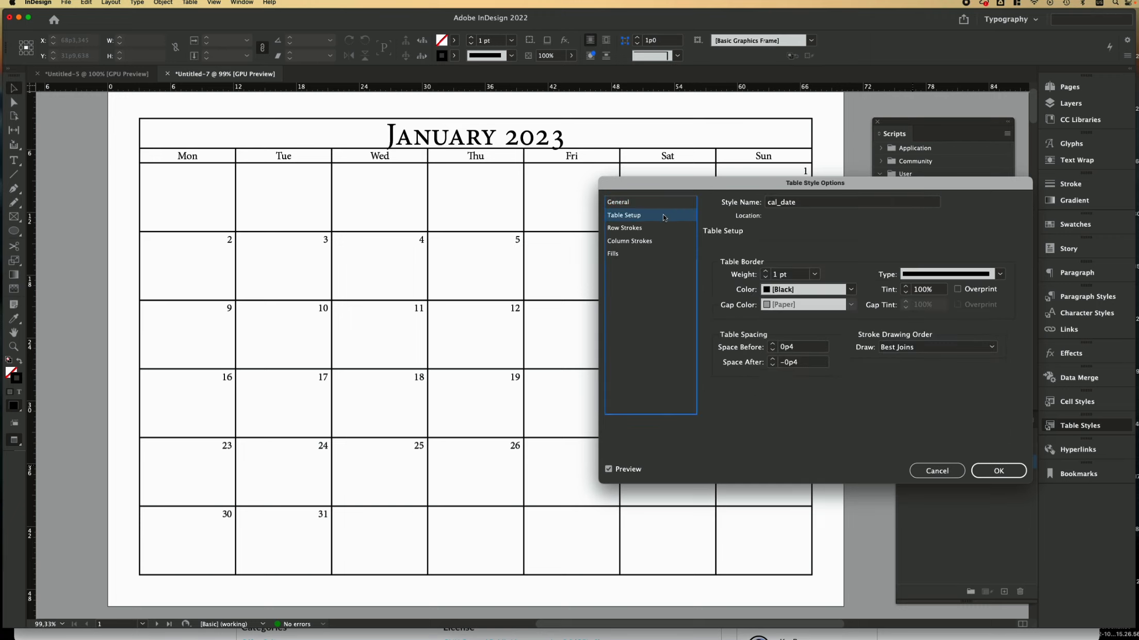
{"action": "left_click", "coordinate": [813, 274]}
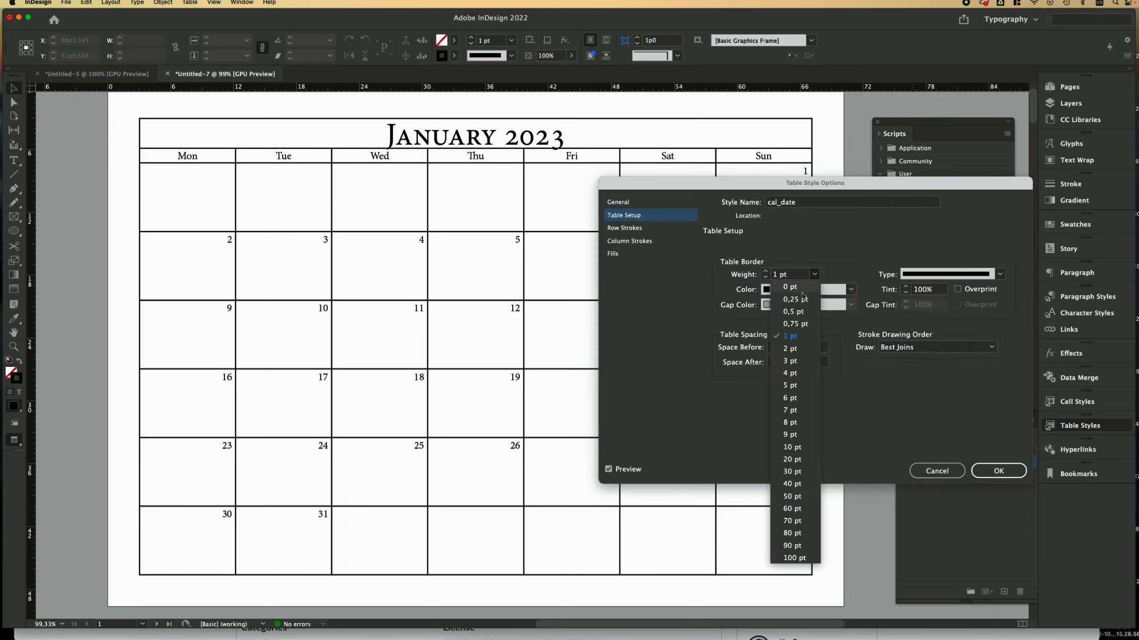
{"action": "left_click", "coordinate": [802, 302]}
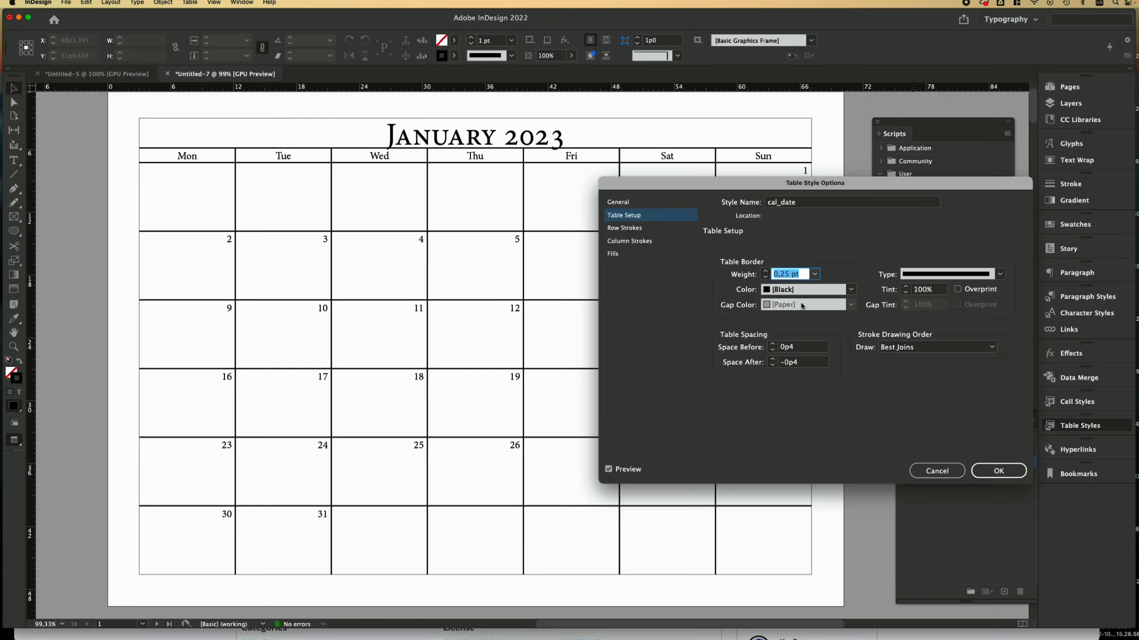
{"action": "left_click", "coordinate": [848, 289]}
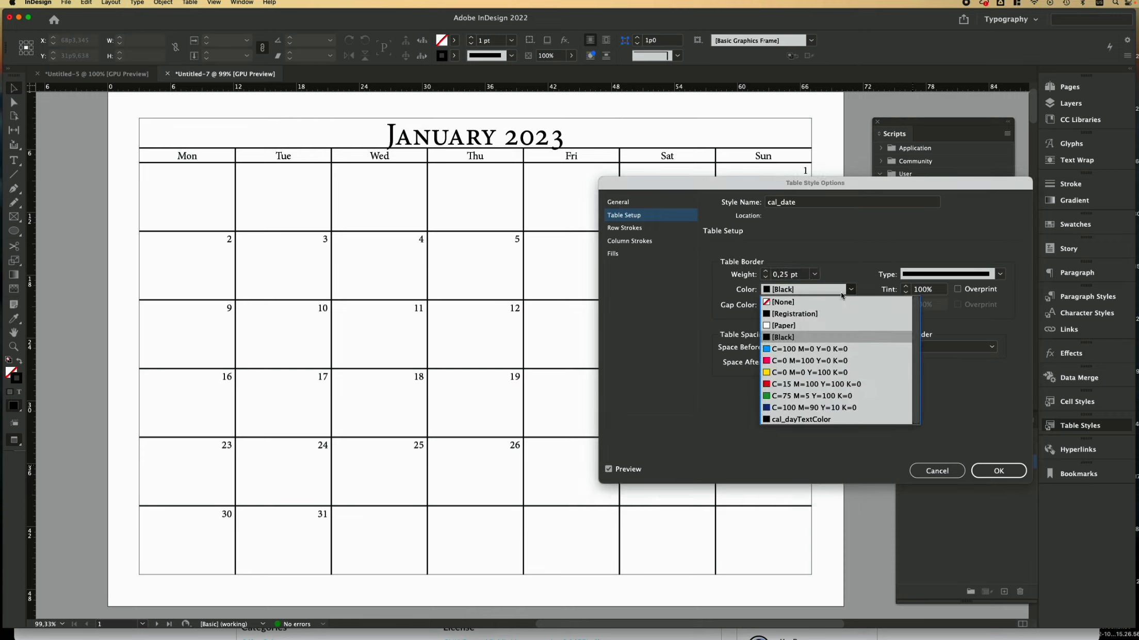
{"action": "left_click", "coordinate": [794, 351]}
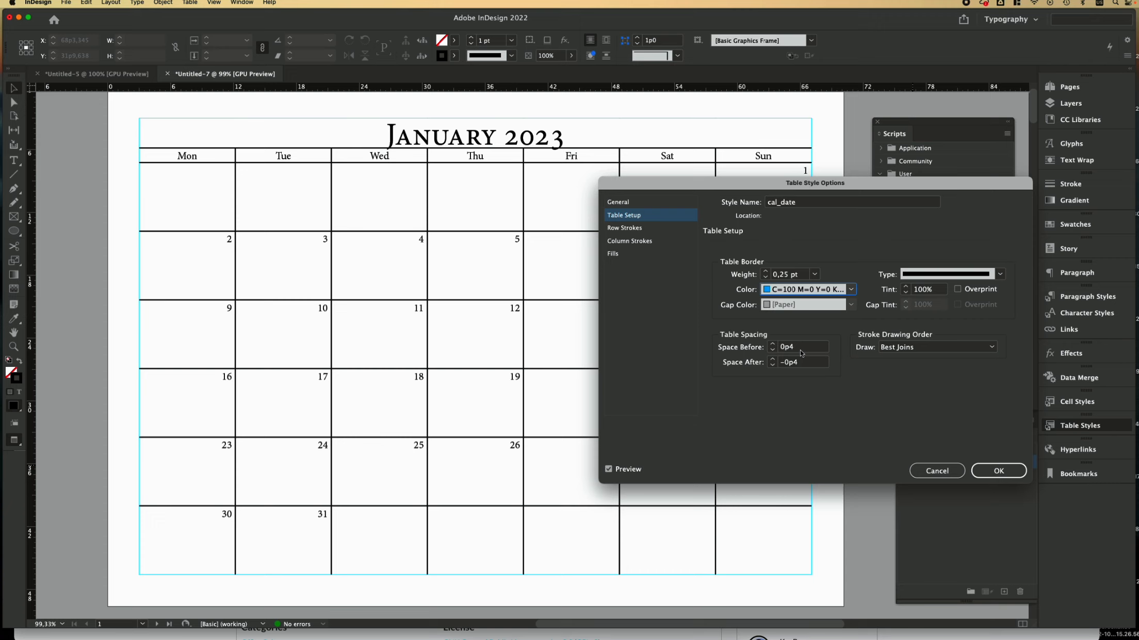
Step: Set Custom Row strokes to 0,25 pt C=100 M=0 Y=0 K=0 for both alternating rows
{"action": "left_click", "coordinate": [670, 230]}
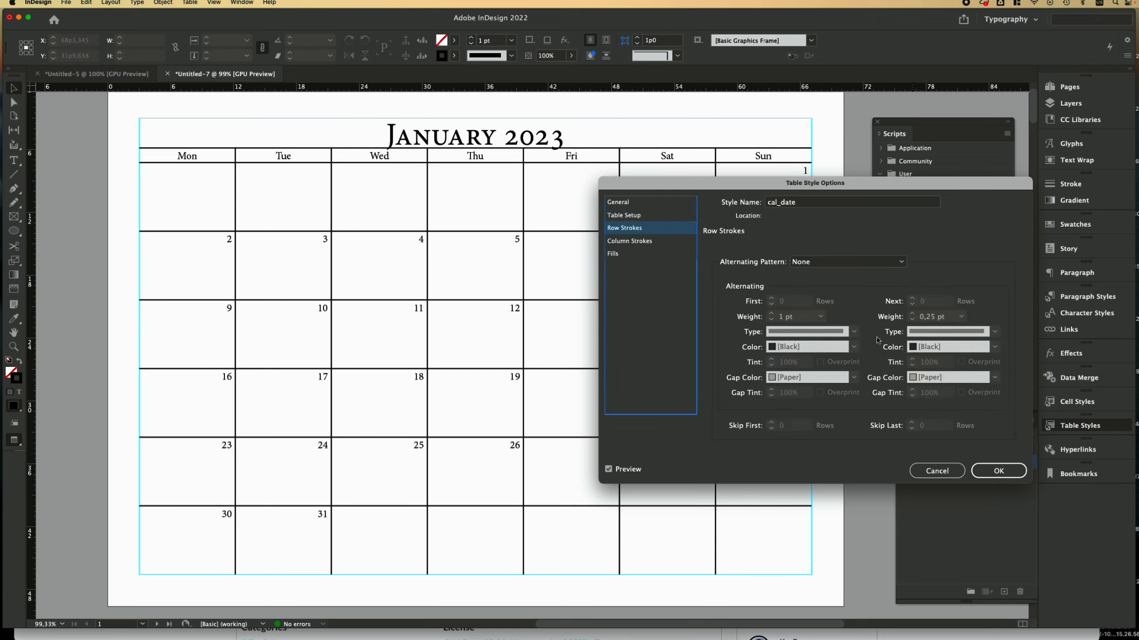
{"action": "left_click", "coordinate": [872, 263]}
{"action": "left_click", "coordinate": [841, 322]}
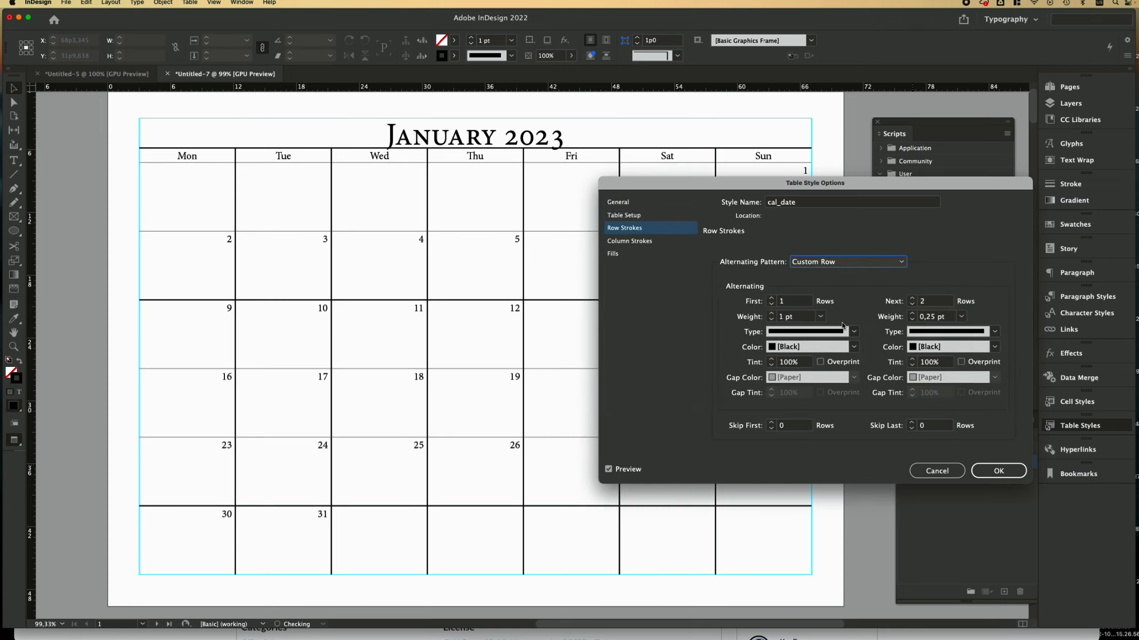
{"action": "left_click", "coordinate": [853, 346]}
{"action": "left_click", "coordinate": [798, 407]}
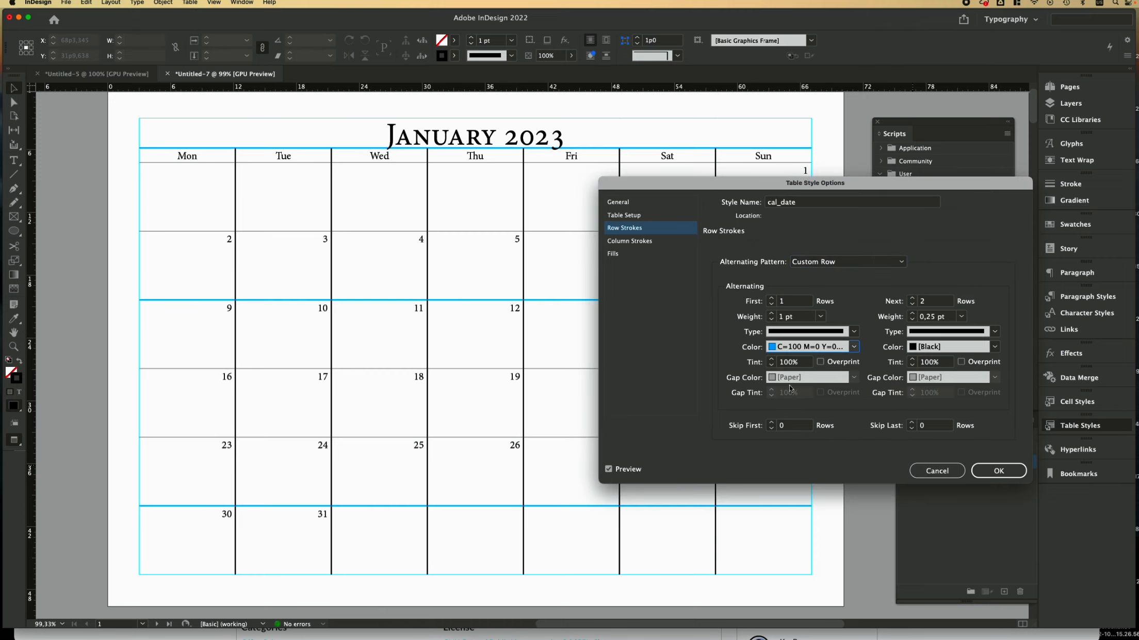
{"action": "left_click", "coordinate": [820, 316]}
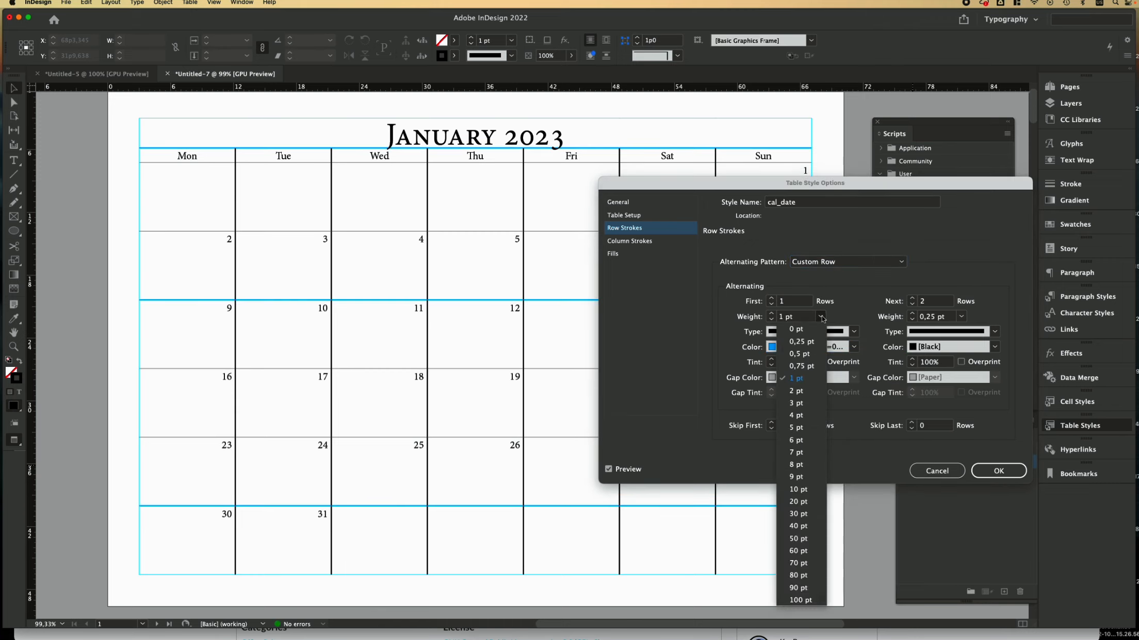
{"action": "left_click", "coordinate": [806, 347]}
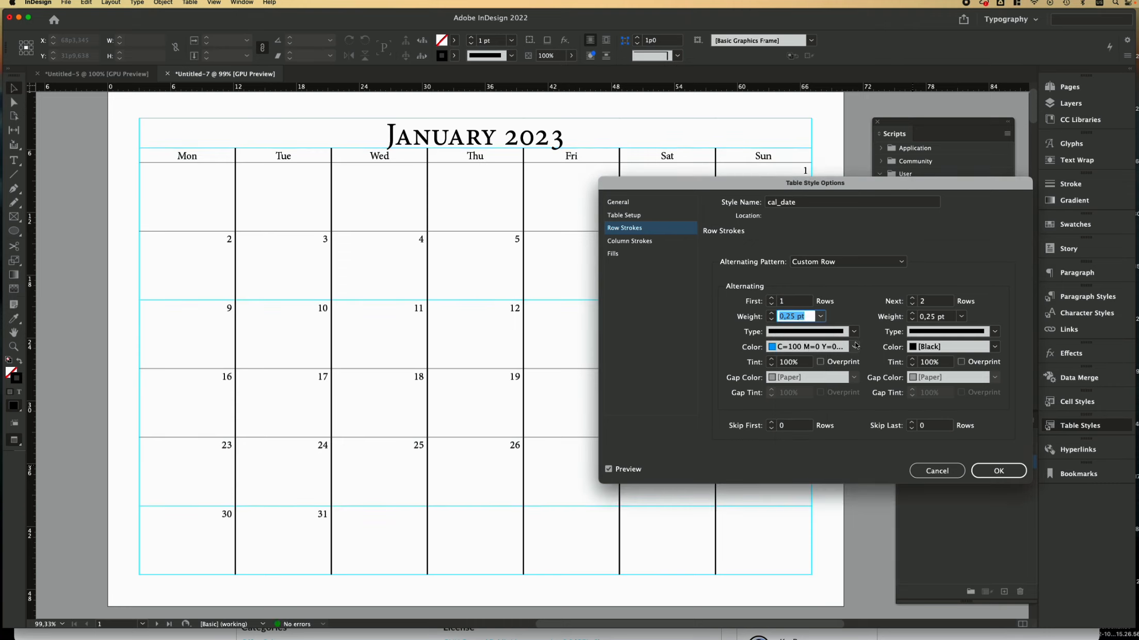
{"action": "left_click", "coordinate": [961, 317]}
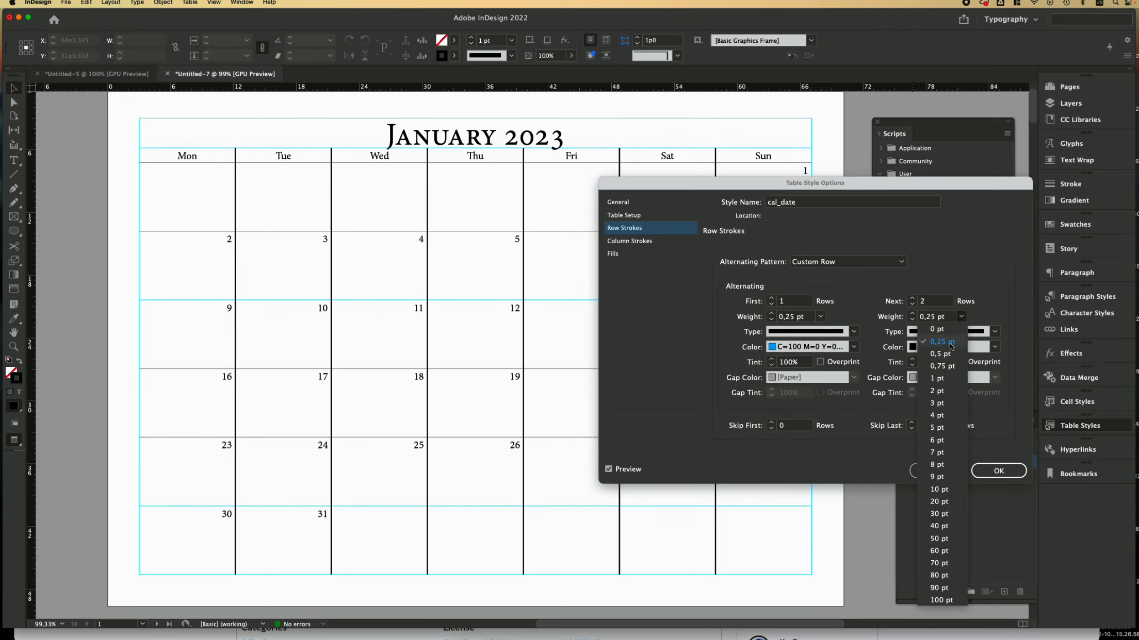
{"action": "left_click", "coordinate": [995, 317]}
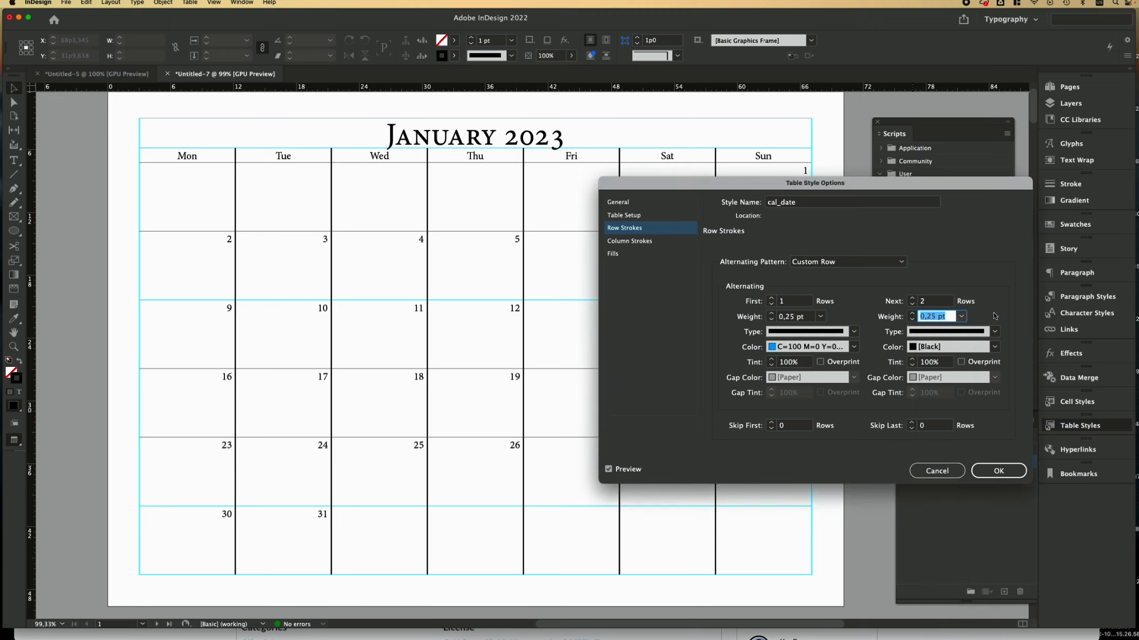
{"action": "left_click", "coordinate": [994, 347]}
{"action": "left_click", "coordinate": [934, 407]}
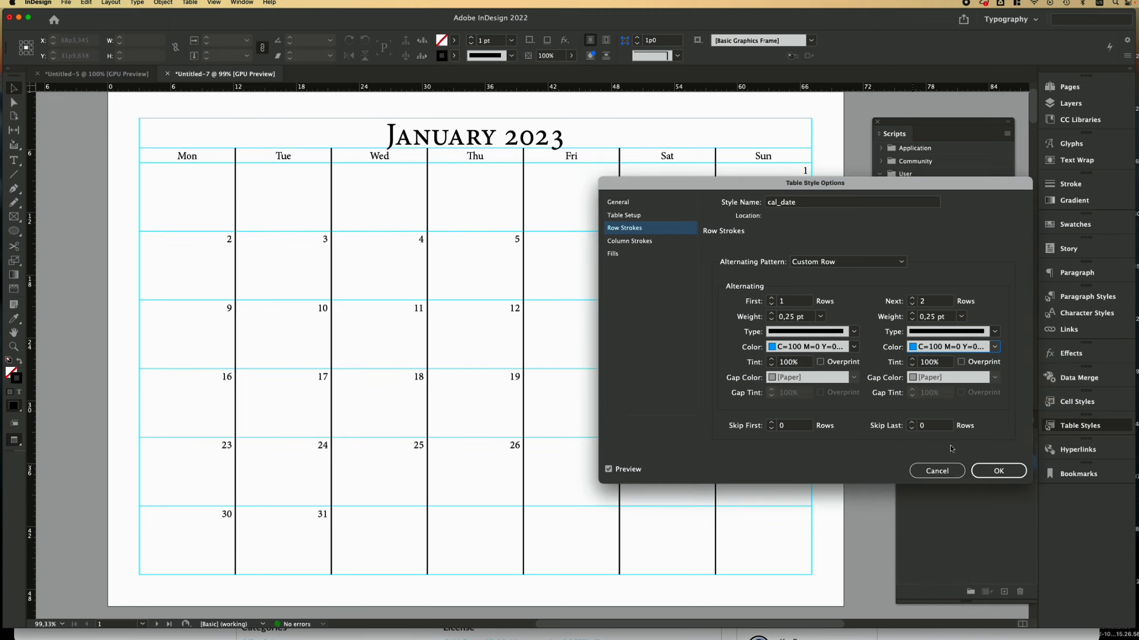
Step: Set Custom Column strokes to 0,25 pt C=100 M=0 Y=0 K=0 for both patterns and confirm
{"action": "left_click", "coordinate": [652, 242]}
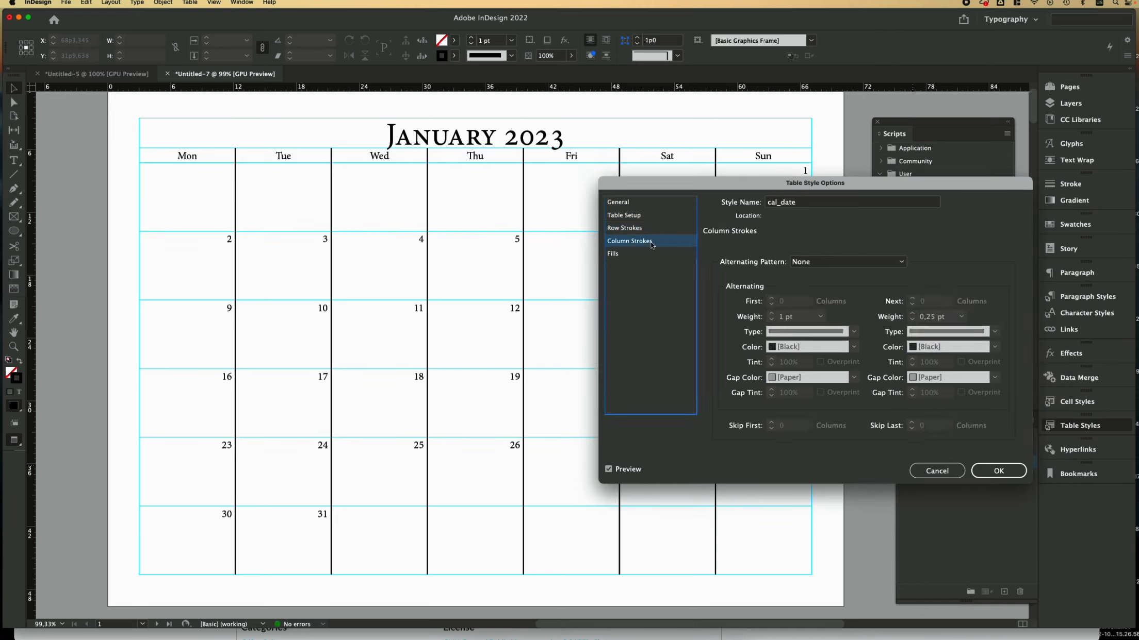
{"action": "left_click", "coordinate": [848, 262]}
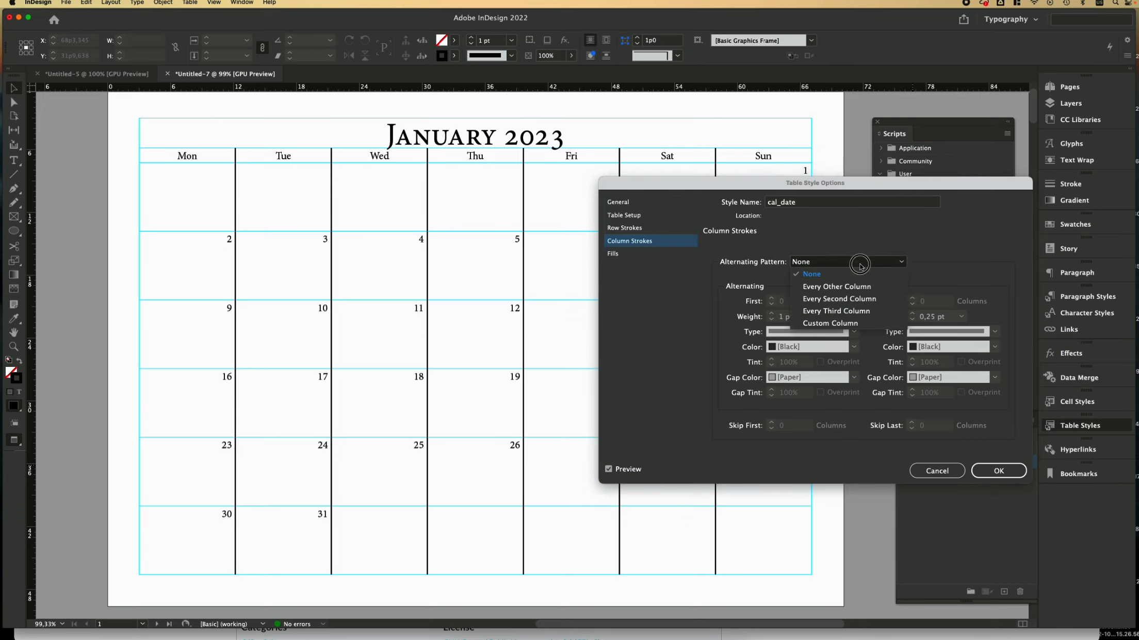
{"action": "left_click", "coordinate": [842, 323]}
{"action": "left_click", "coordinate": [819, 317]}
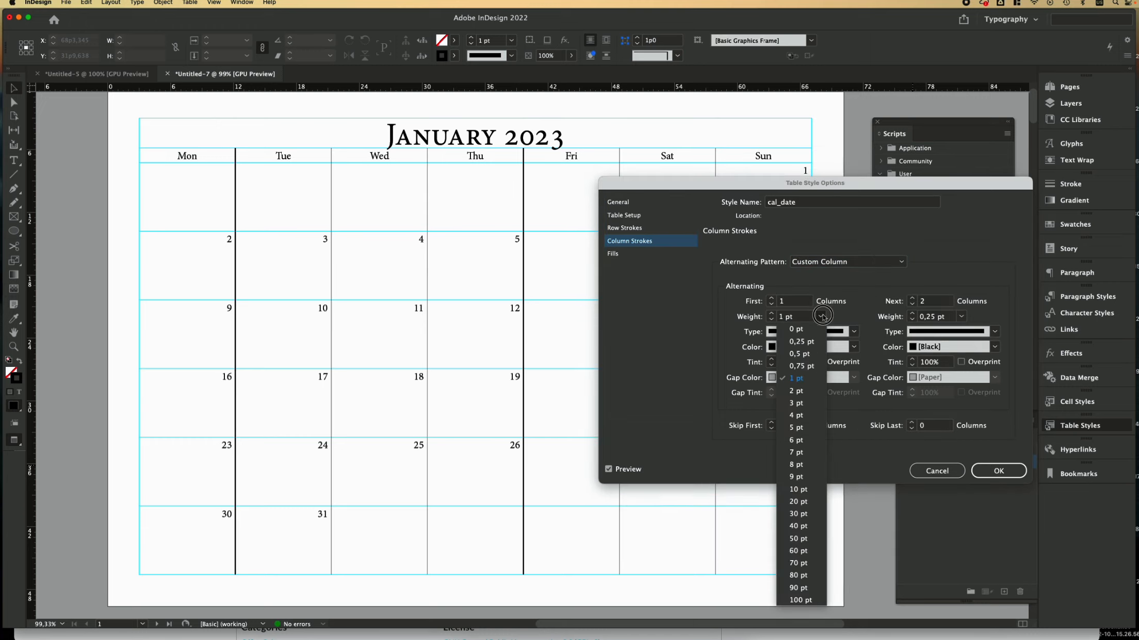
{"action": "left_click", "coordinate": [807, 348]}
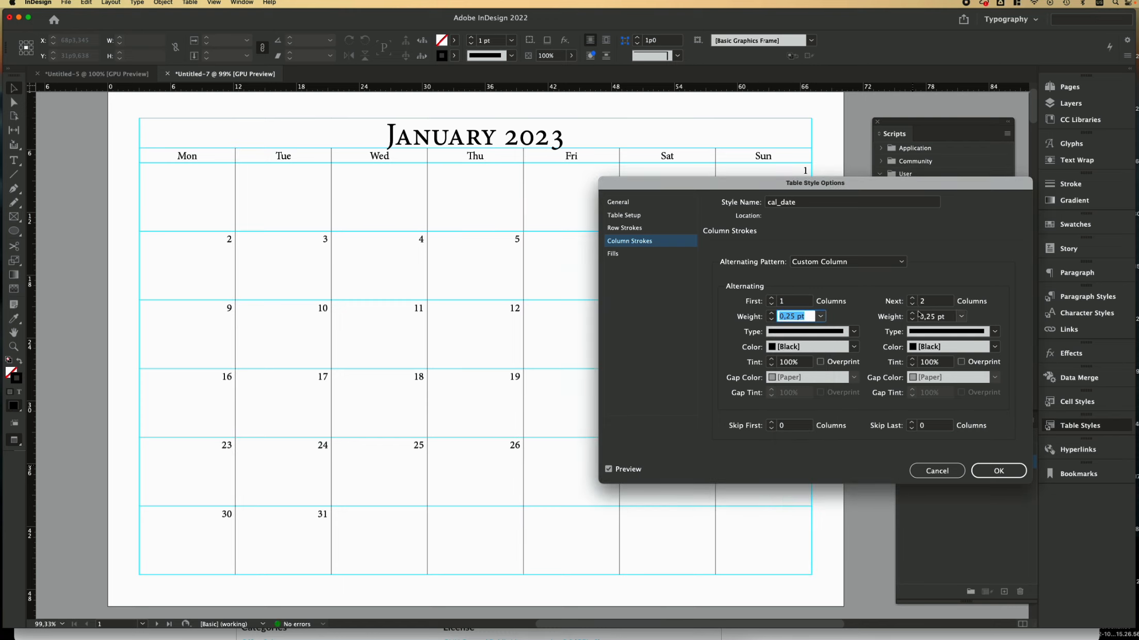
{"action": "left_click", "coordinate": [854, 347]}
{"action": "left_click", "coordinate": [785, 407]}
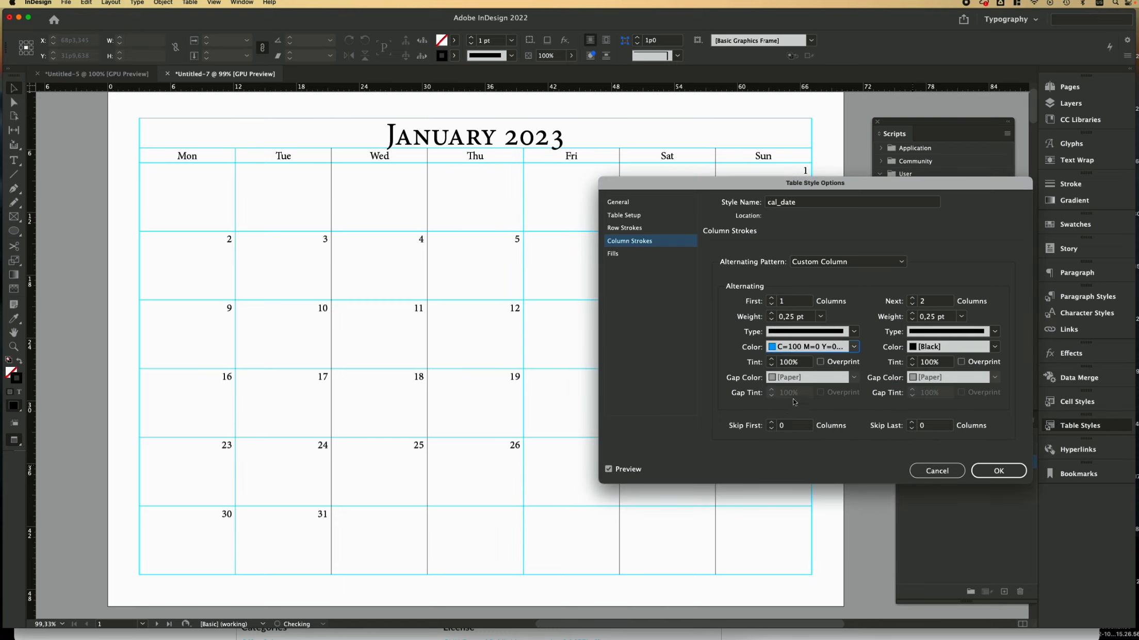
{"action": "left_click", "coordinate": [961, 316]}
{"action": "left_click", "coordinate": [942, 341]}
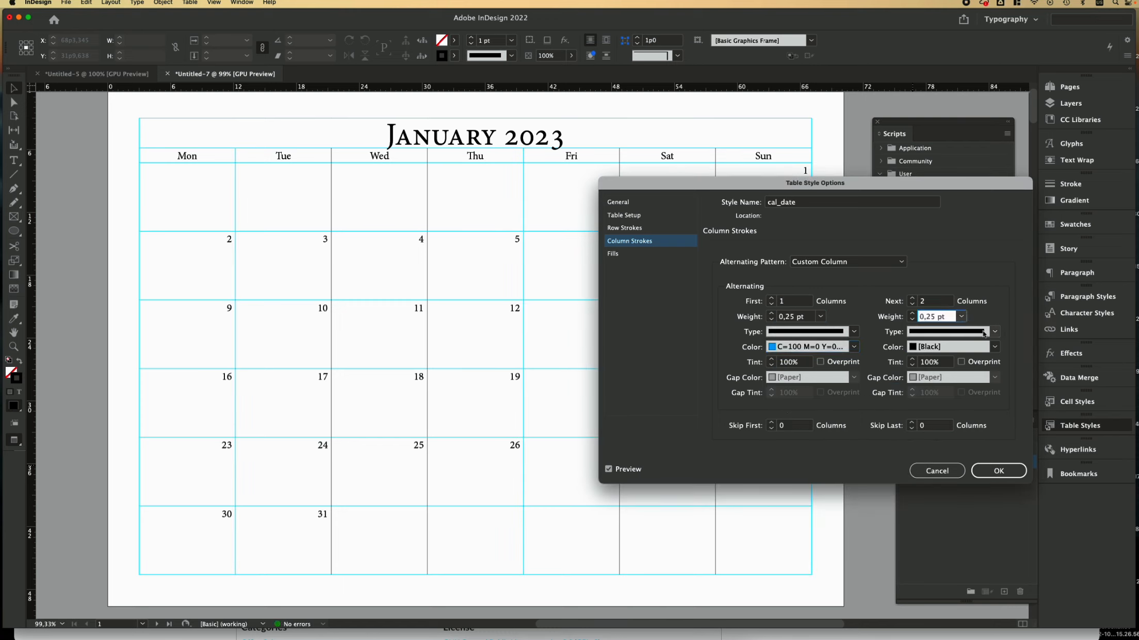
{"action": "left_click", "coordinate": [995, 350]}
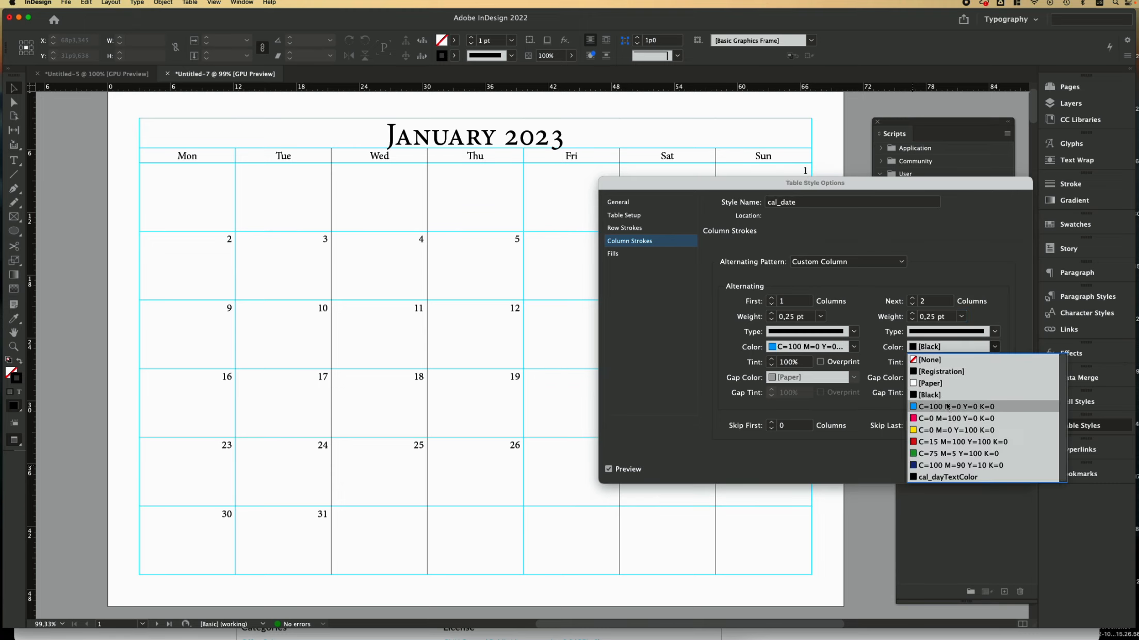
{"action": "left_click", "coordinate": [945, 407]}
{"action": "left_click", "coordinate": [1006, 471]}
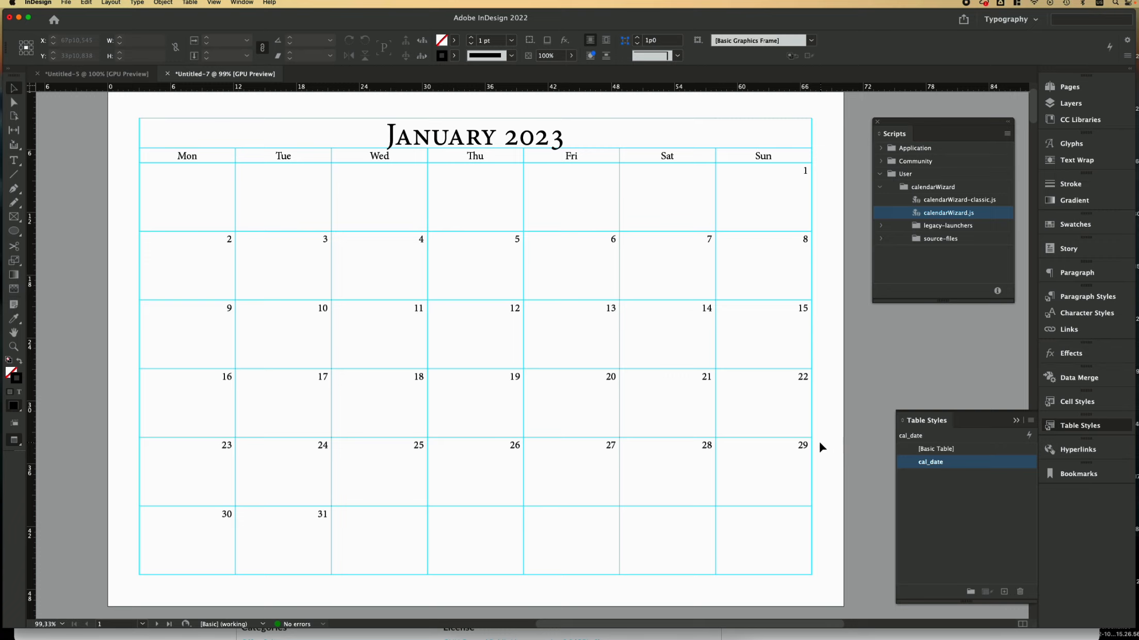
Step: Scroll through the February and March pages, then back to the top of February
{"action": "scroll", "coordinate": [819, 443], "scroll_direction": "down", "scroll_amount": 10}
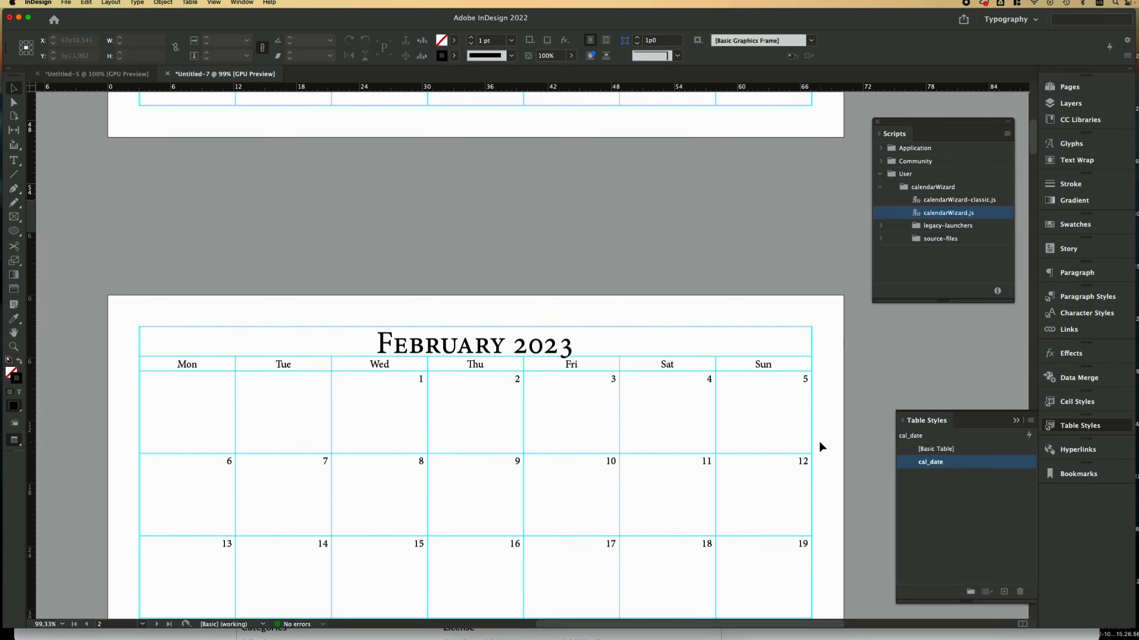
{"action": "scroll", "coordinate": [820, 445], "scroll_direction": "down", "scroll_amount": 12}
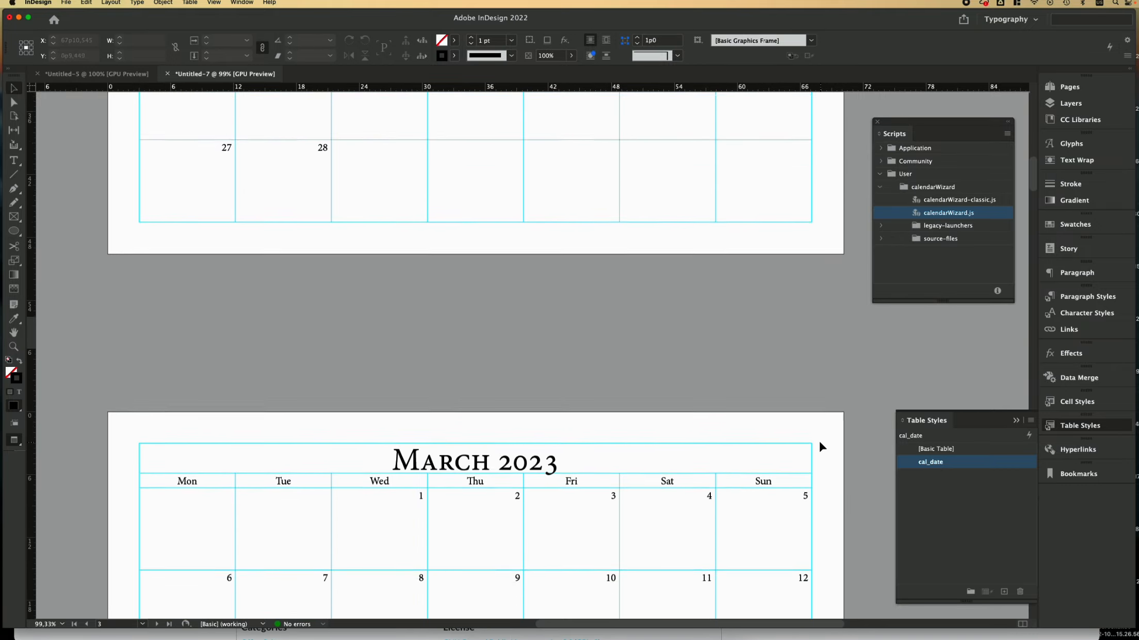
{"action": "scroll", "coordinate": [820, 447], "scroll_direction": "down", "scroll_amount": 12}
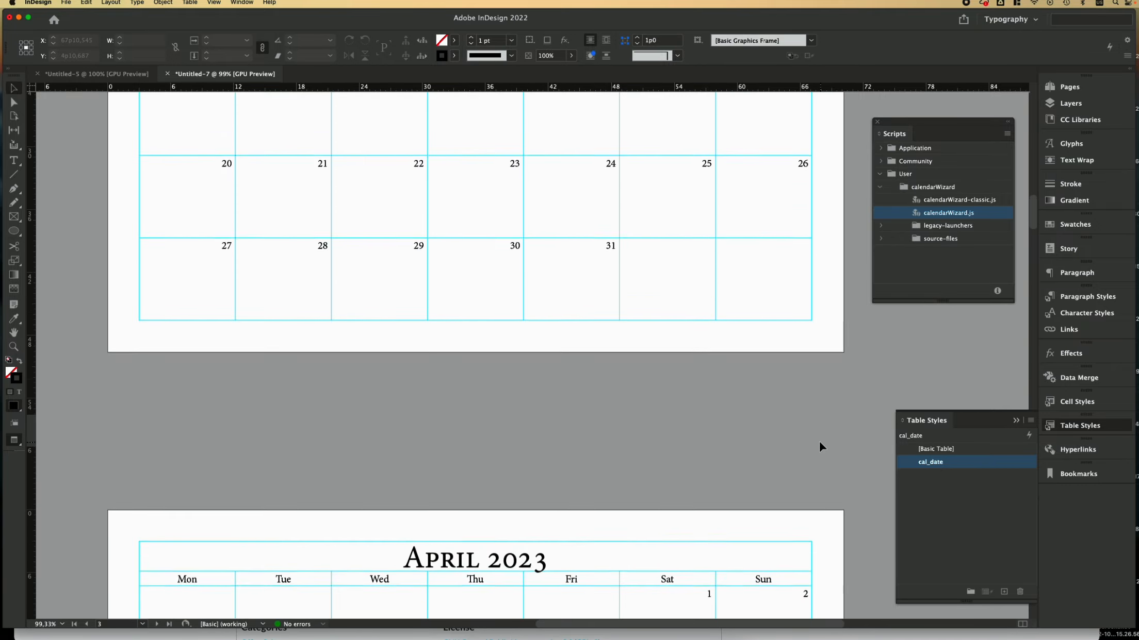
{"action": "scroll", "coordinate": [820, 447], "scroll_direction": "up", "scroll_amount": 18}
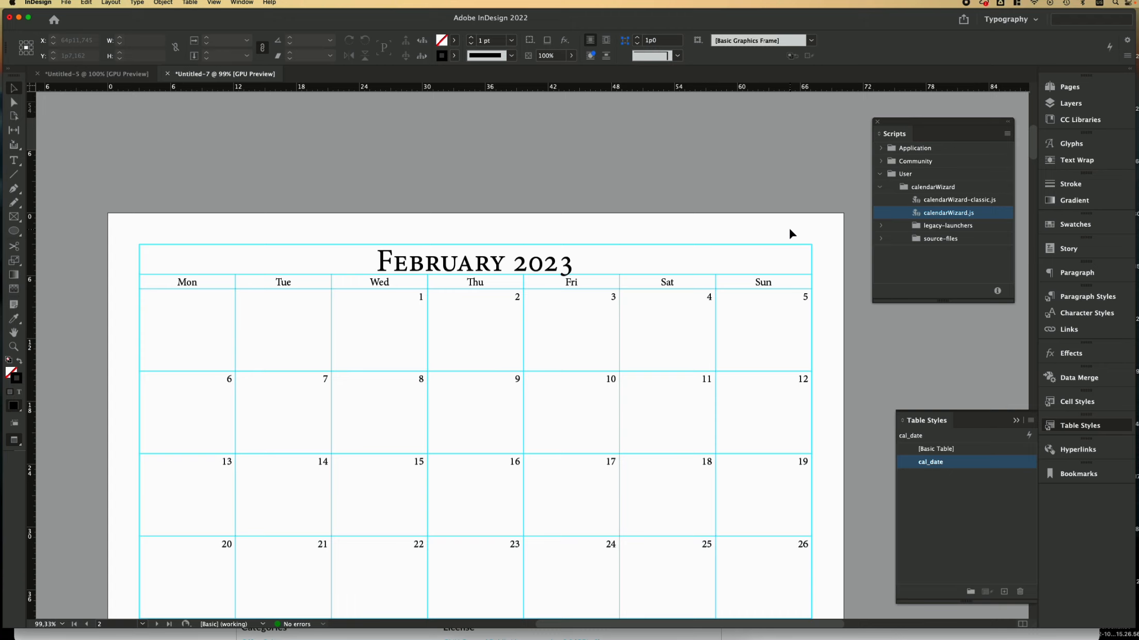
{"action": "scroll", "coordinate": [777, 236], "scroll_direction": "up", "scroll_amount": 2}
{"action": "scroll", "coordinate": [717, 407], "scroll_direction": "down", "scroll_amount": 1}
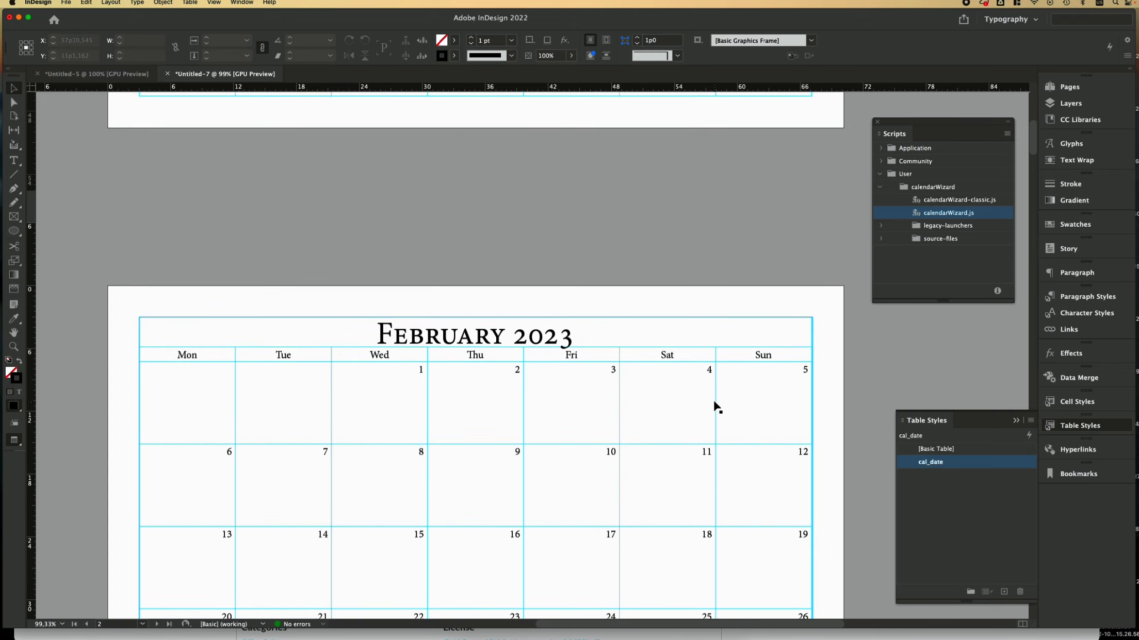
Step: Give the cal_title cell style 0 pt cell strokes, removing the black band behind February 2023
{"action": "double_click", "coordinate": [160, 340]}
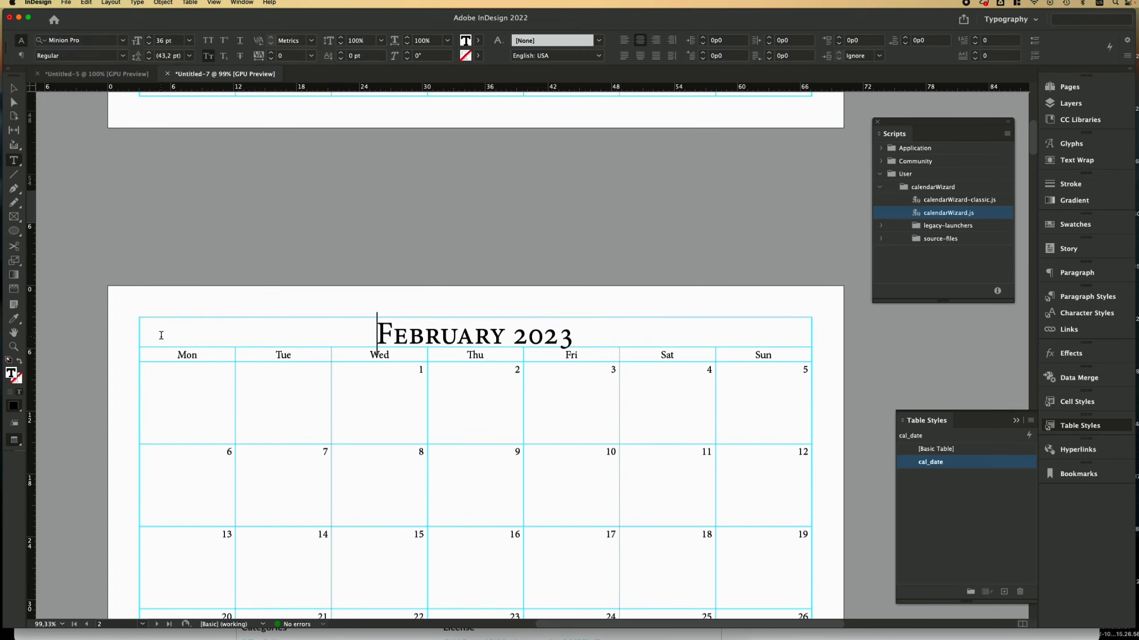
{"action": "left_click_drag", "start_coordinate": [173, 328], "coordinate": [814, 329]}
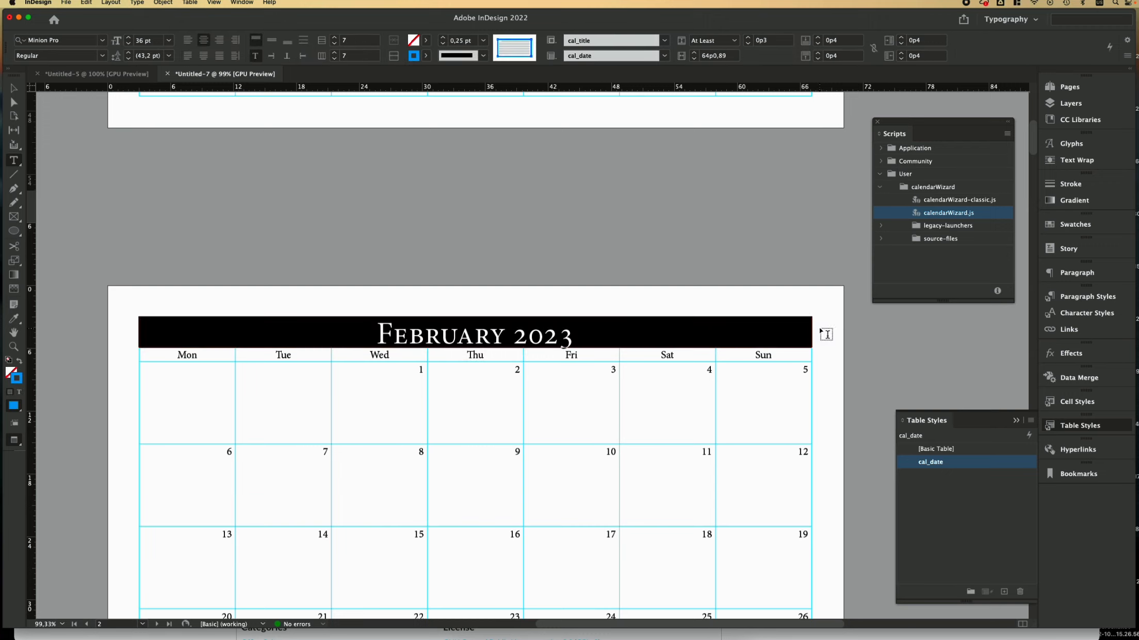
{"action": "left_click", "coordinate": [1070, 402]}
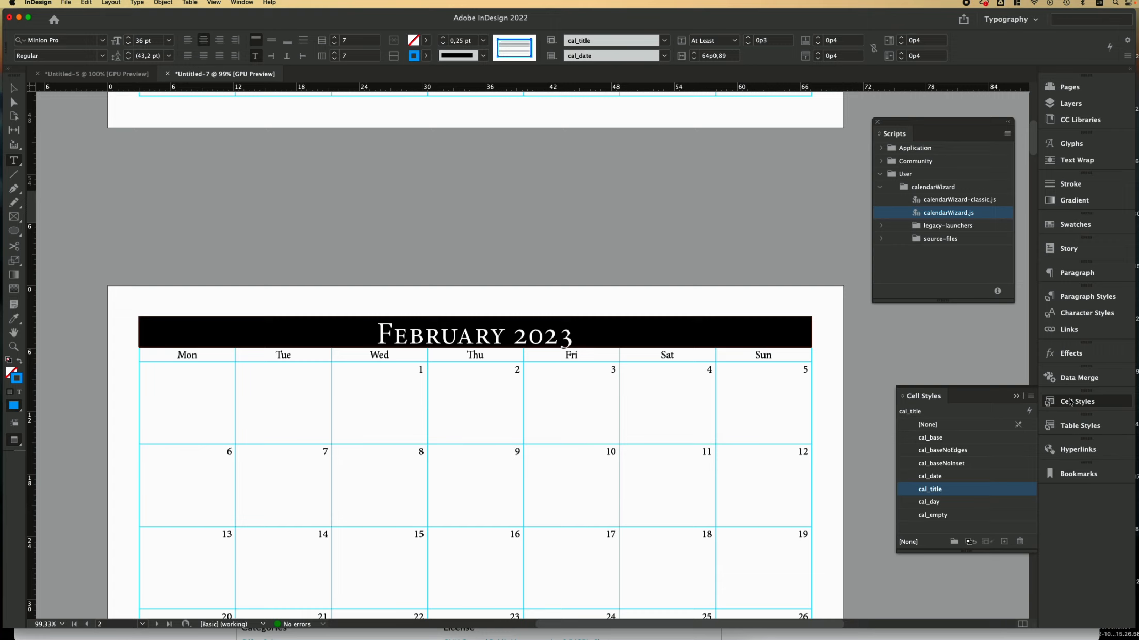
{"action": "left_click", "coordinate": [914, 489]}
{"action": "double_click", "coordinate": [1008, 494]}
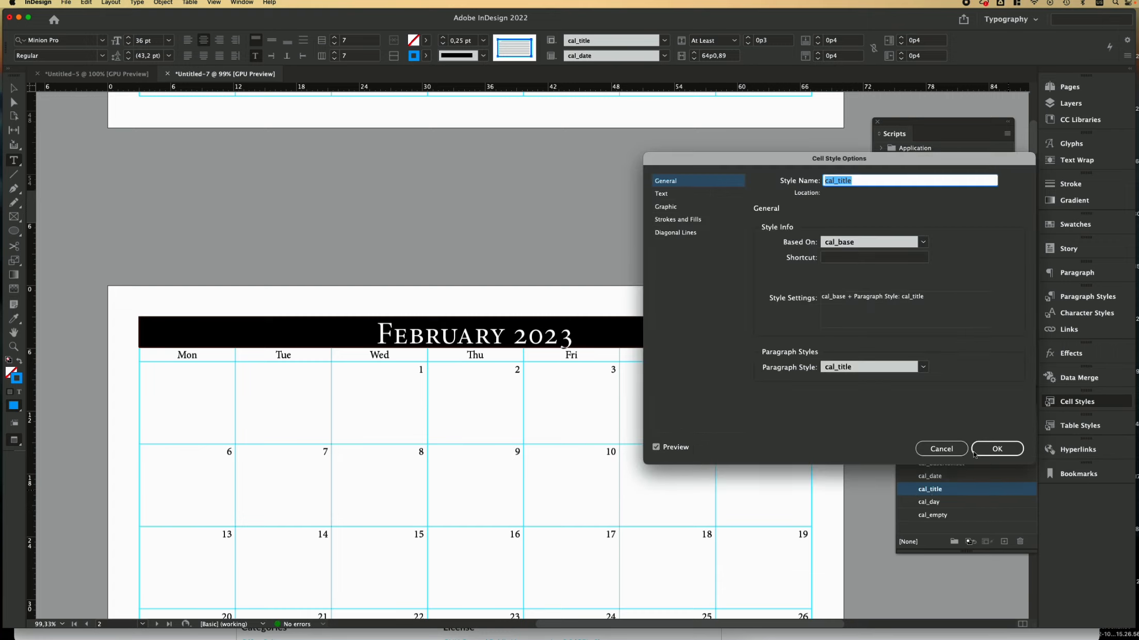
{"action": "left_click", "coordinate": [694, 194]}
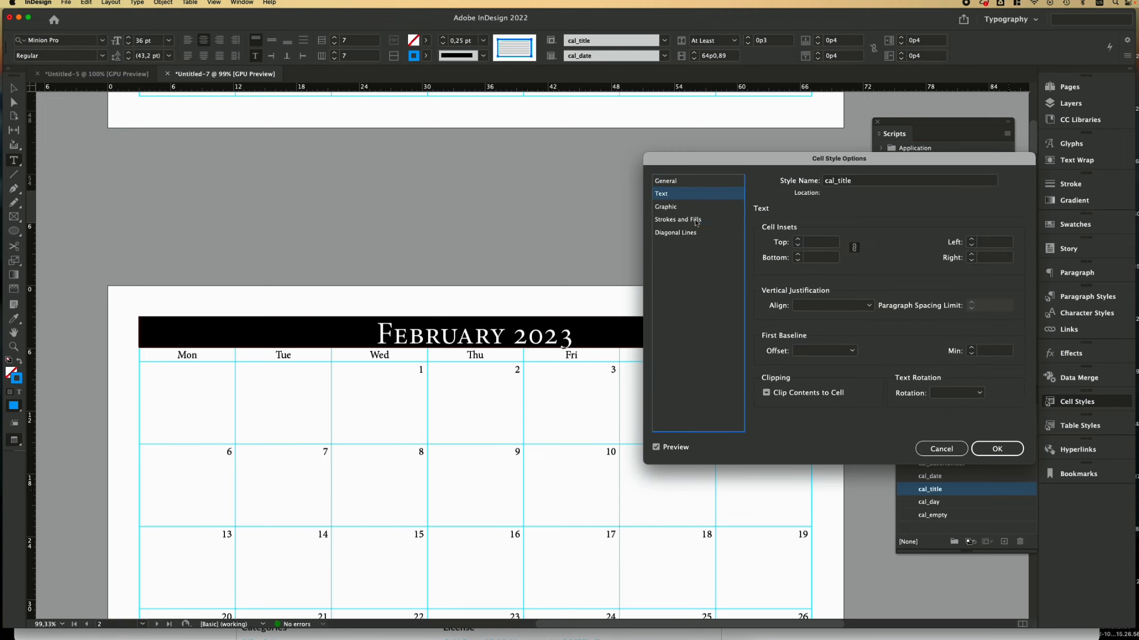
{"action": "left_click", "coordinate": [696, 221]}
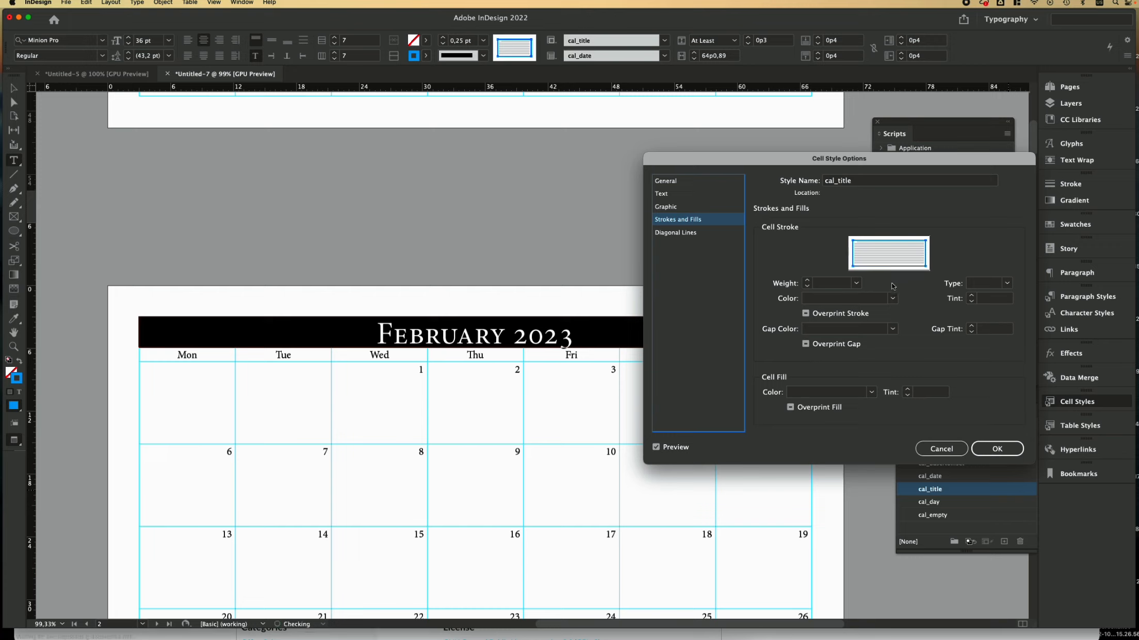
{"action": "left_click", "coordinate": [856, 283]}
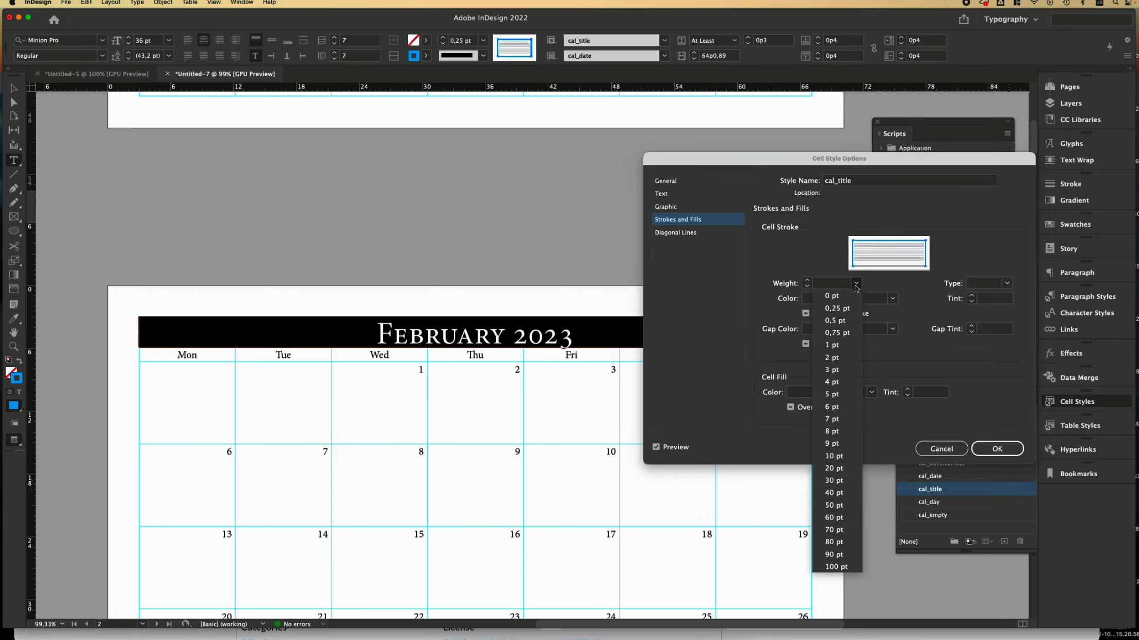
{"action": "left_click", "coordinate": [836, 363]}
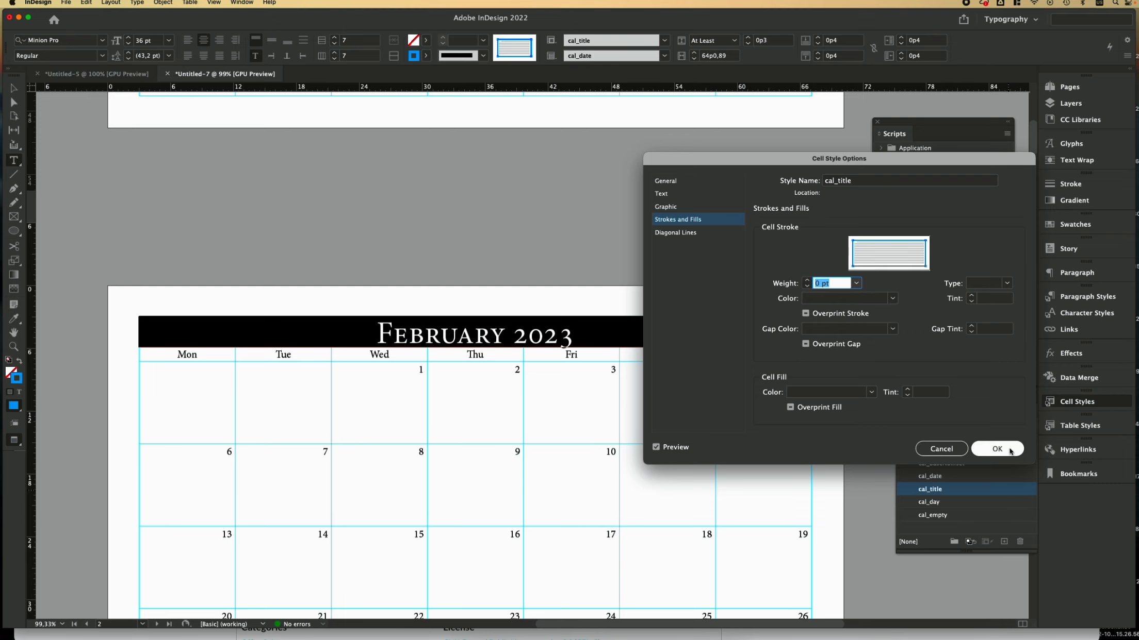
{"action": "left_click", "coordinate": [996, 448]}
{"action": "key", "text": "Escape"}
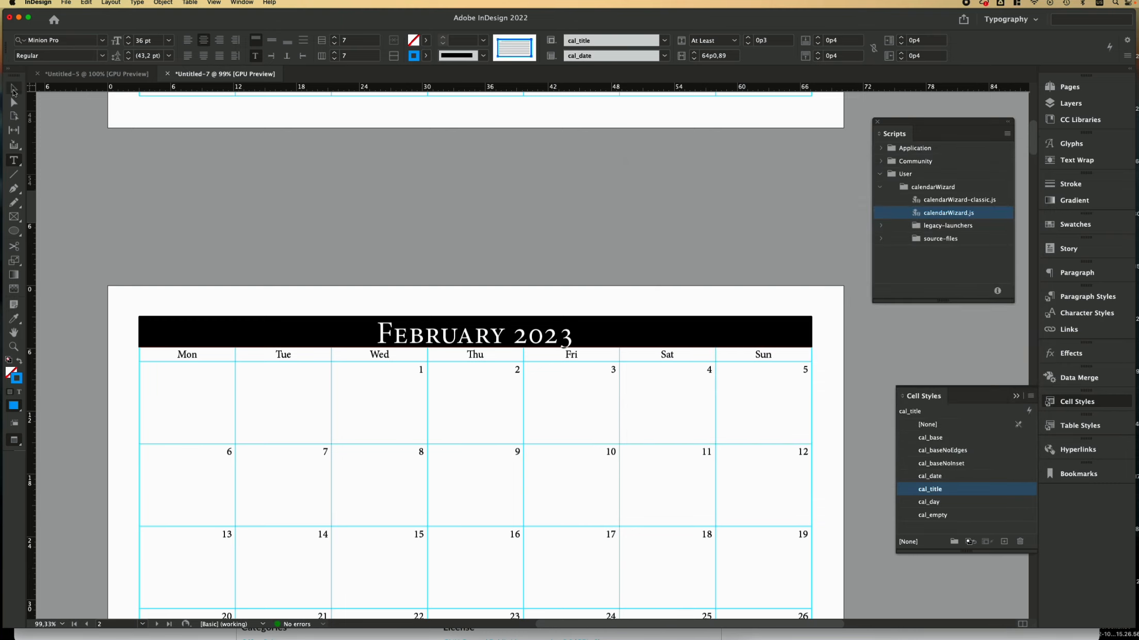
{"action": "left_click", "coordinate": [235, 203]}
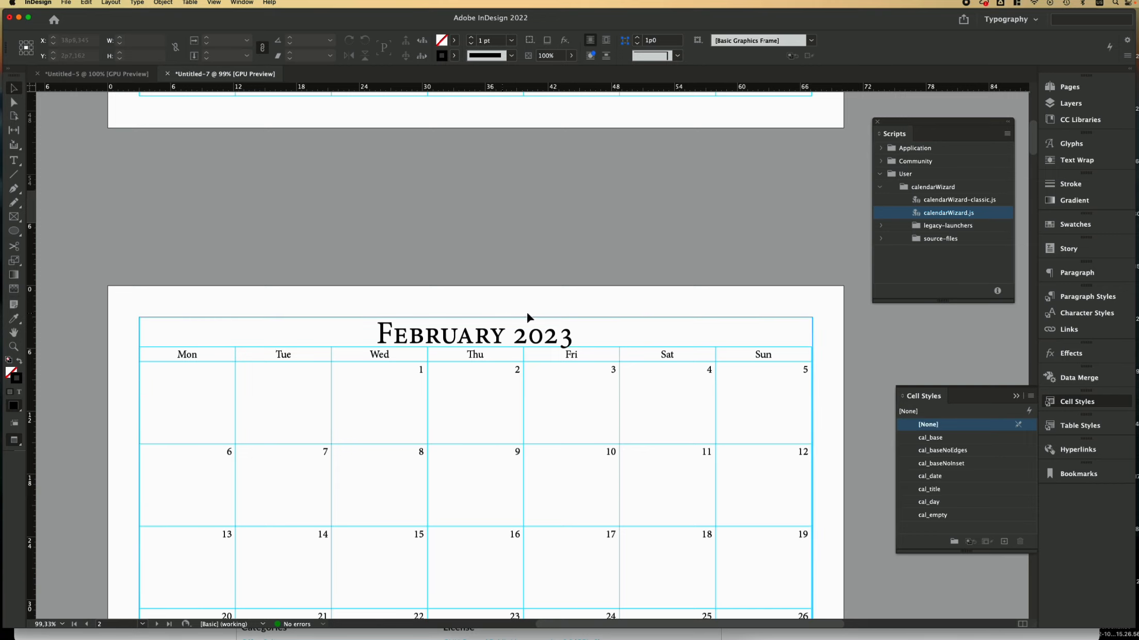
{"action": "scroll", "coordinate": [617, 280], "scroll_direction": "up", "scroll_amount": 15}
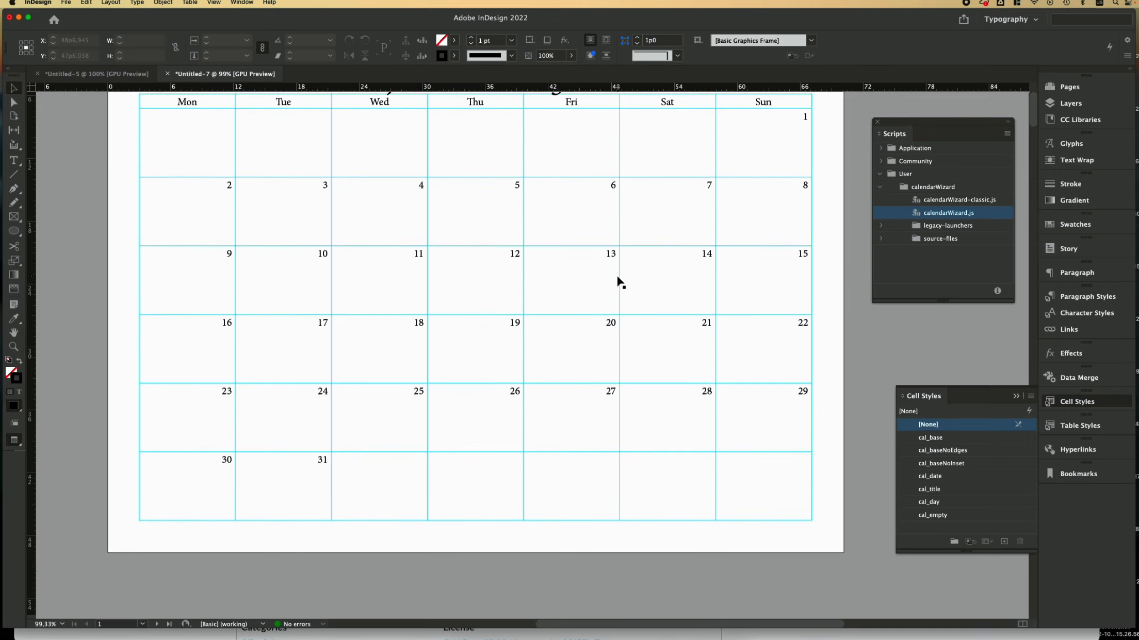
{"action": "scroll", "coordinate": [617, 278], "scroll_direction": "down", "scroll_amount": 20}
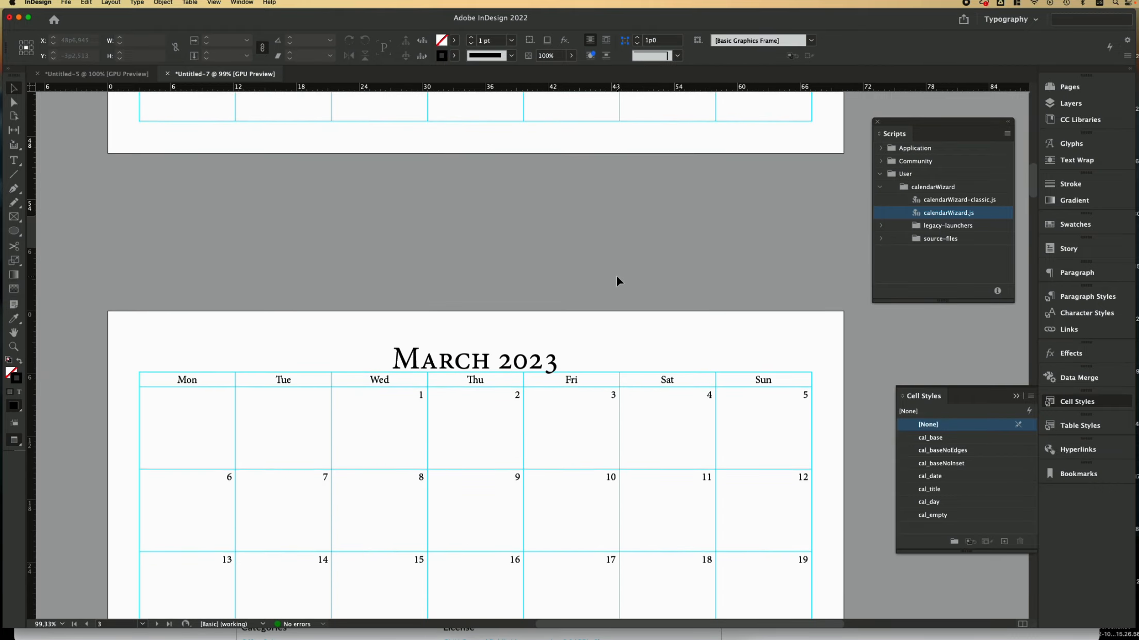
{"action": "scroll", "coordinate": [617, 281], "scroll_direction": "up", "scroll_amount": 12}
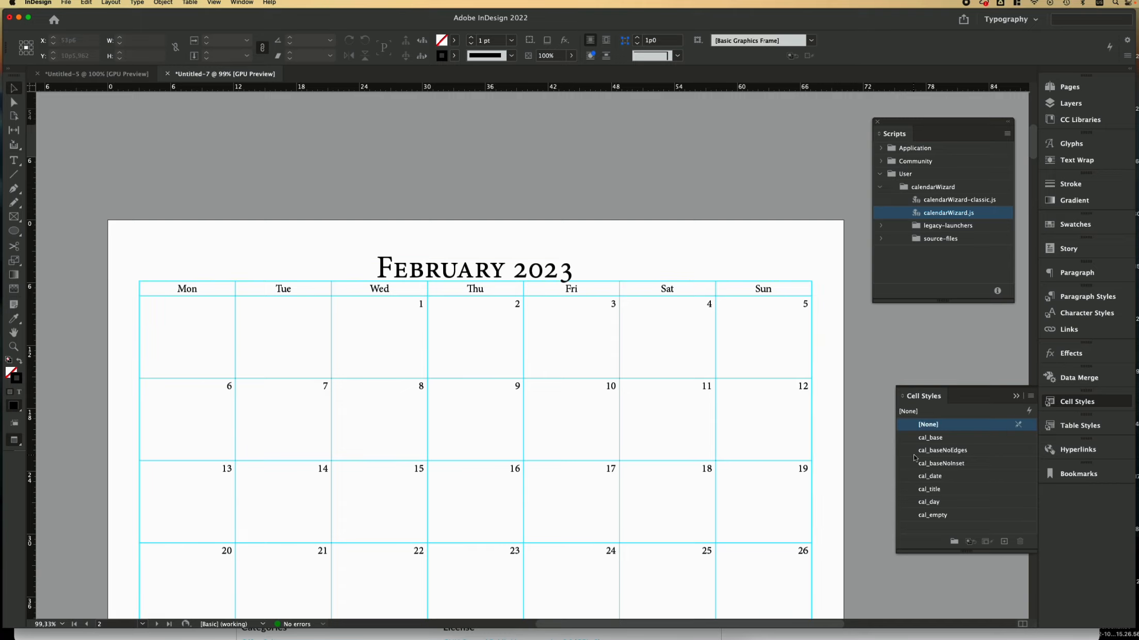
{"action": "scroll", "coordinate": [775, 454], "scroll_direction": "up", "scroll_amount": 12}
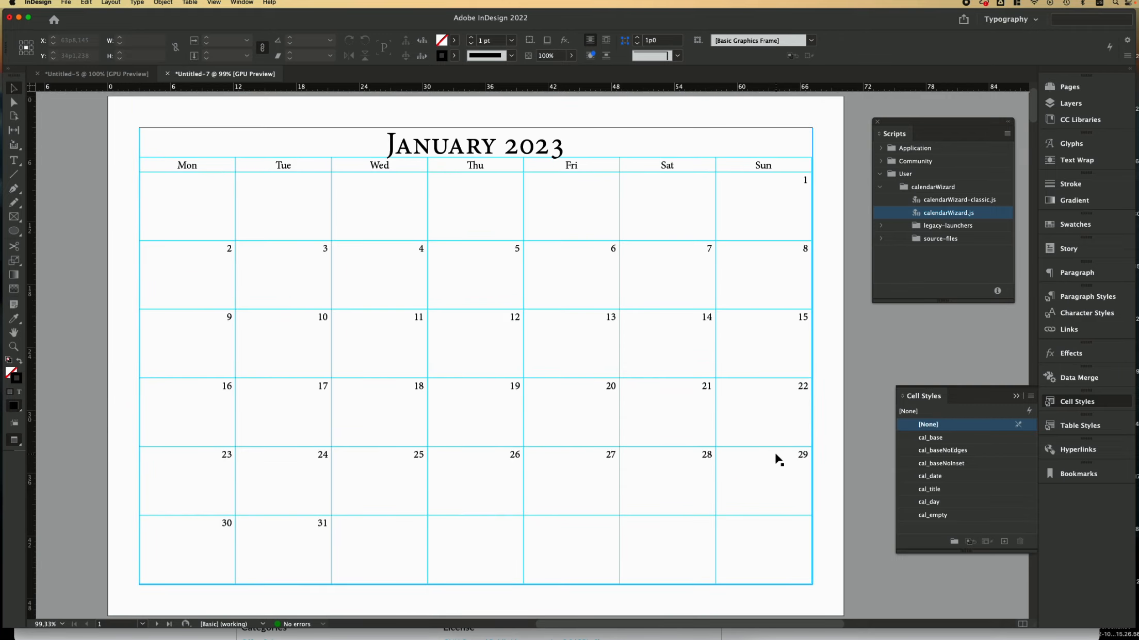
{"action": "scroll", "coordinate": [777, 458], "scroll_direction": "up", "scroll_amount": 3}
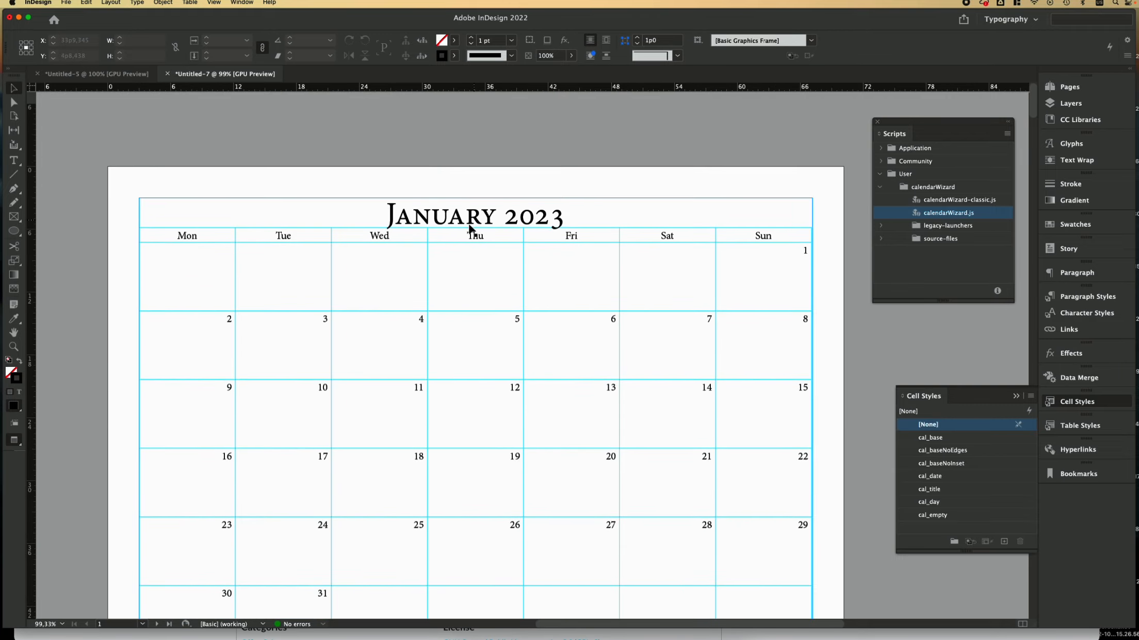
Step: Select the January 2023 month-title row of the table
{"action": "left_click", "coordinate": [1079, 298]}
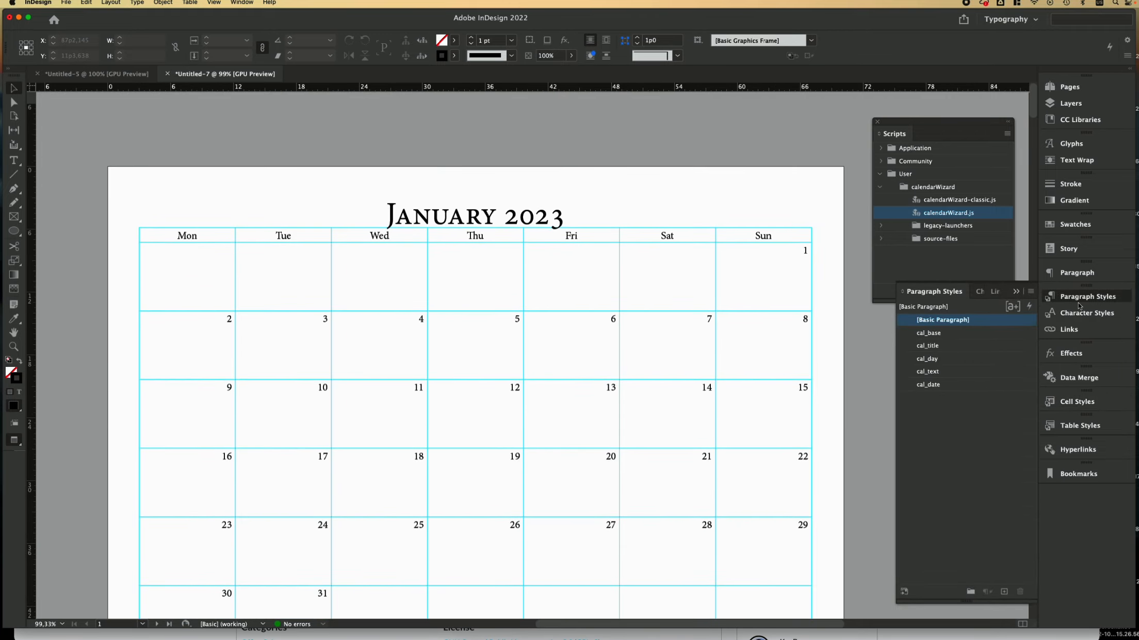
{"action": "left_click", "coordinate": [426, 216]}
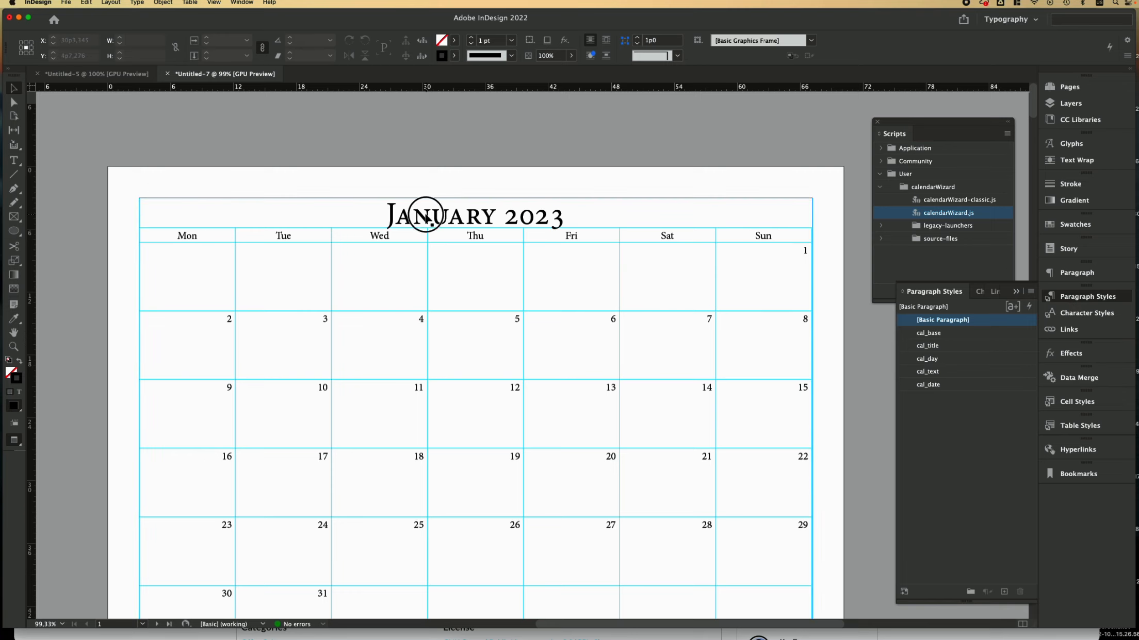
{"action": "key", "text": "super+Left"}
{"action": "key", "text": "super+shift+Right"}
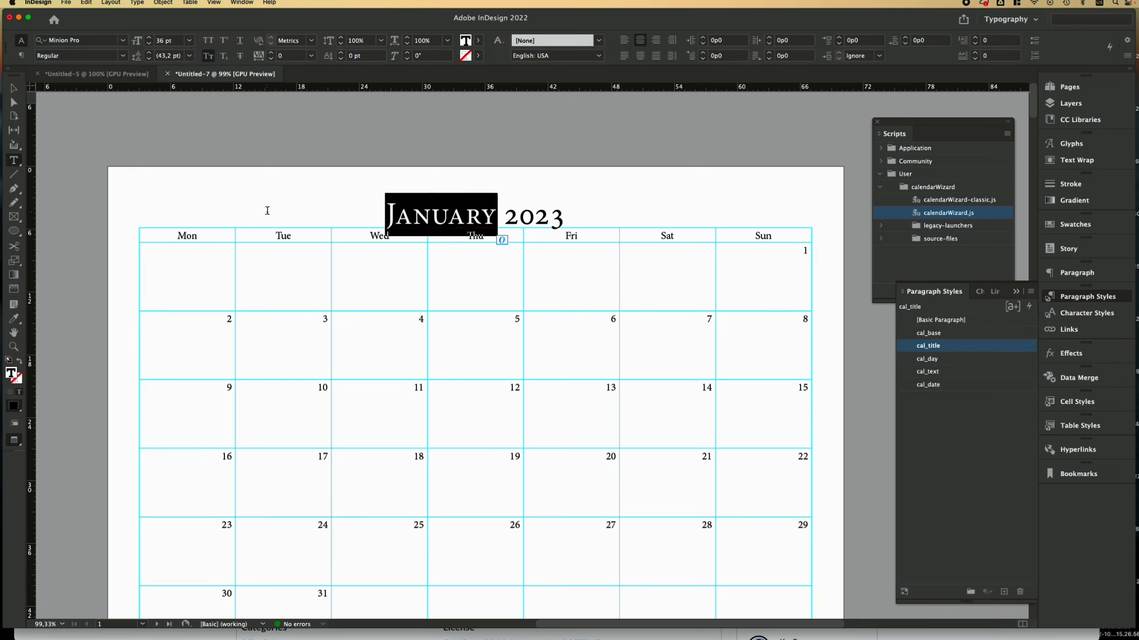
{"action": "key", "text": "super+shift+Right"}
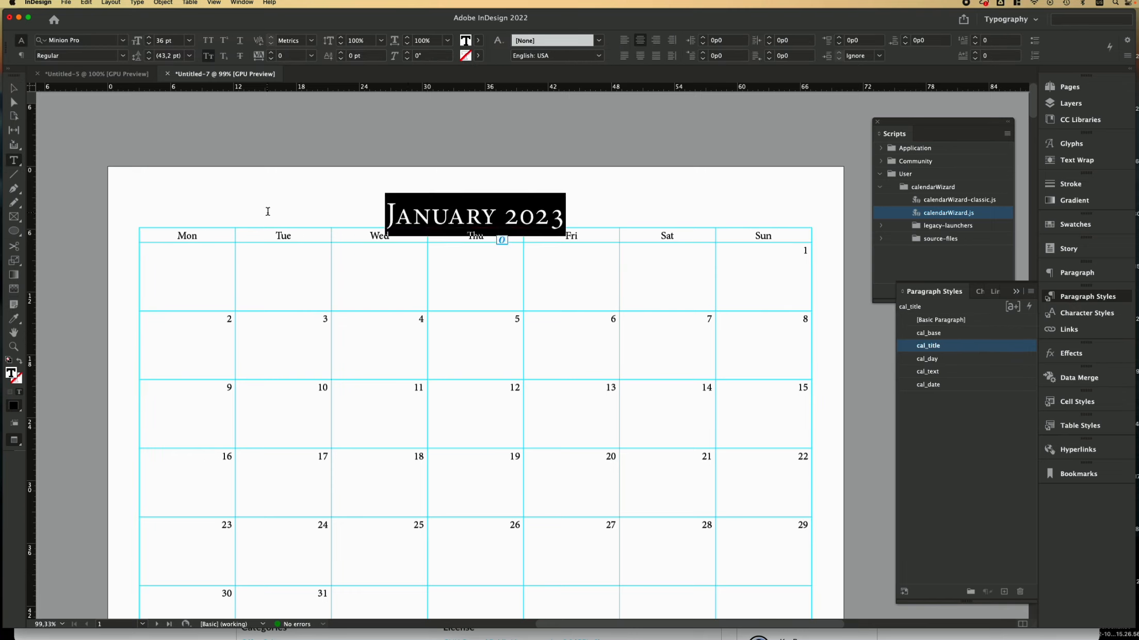
{"action": "left_click", "coordinate": [137, 213]}
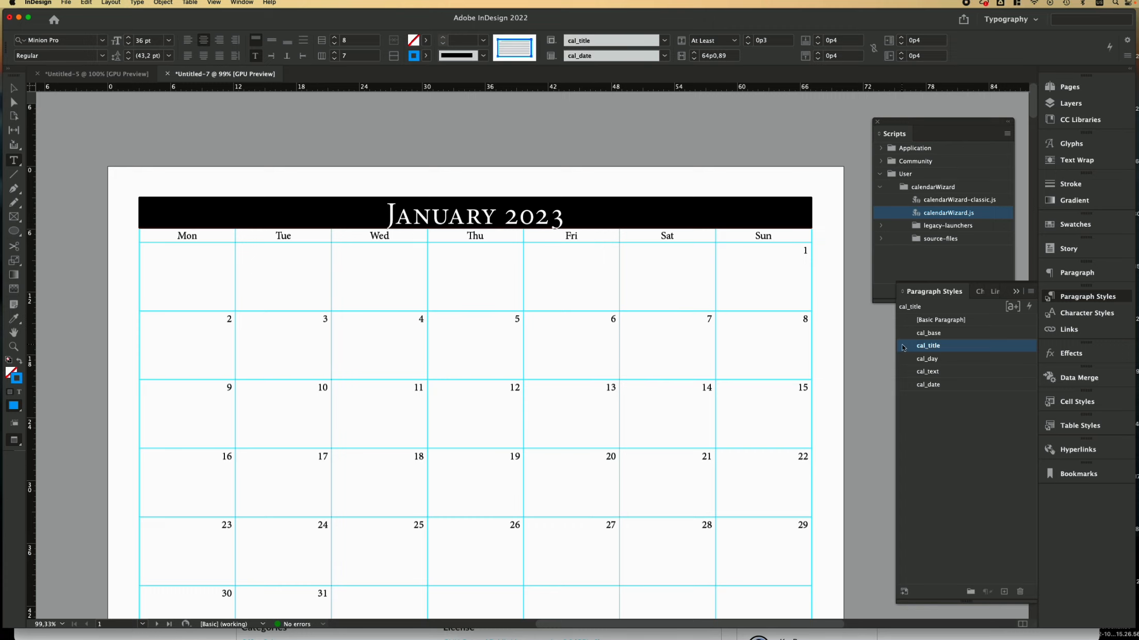
Step: Set the cal_title paragraph style font to Monaco at 25 pt
{"action": "double_click", "coordinate": [976, 352]}
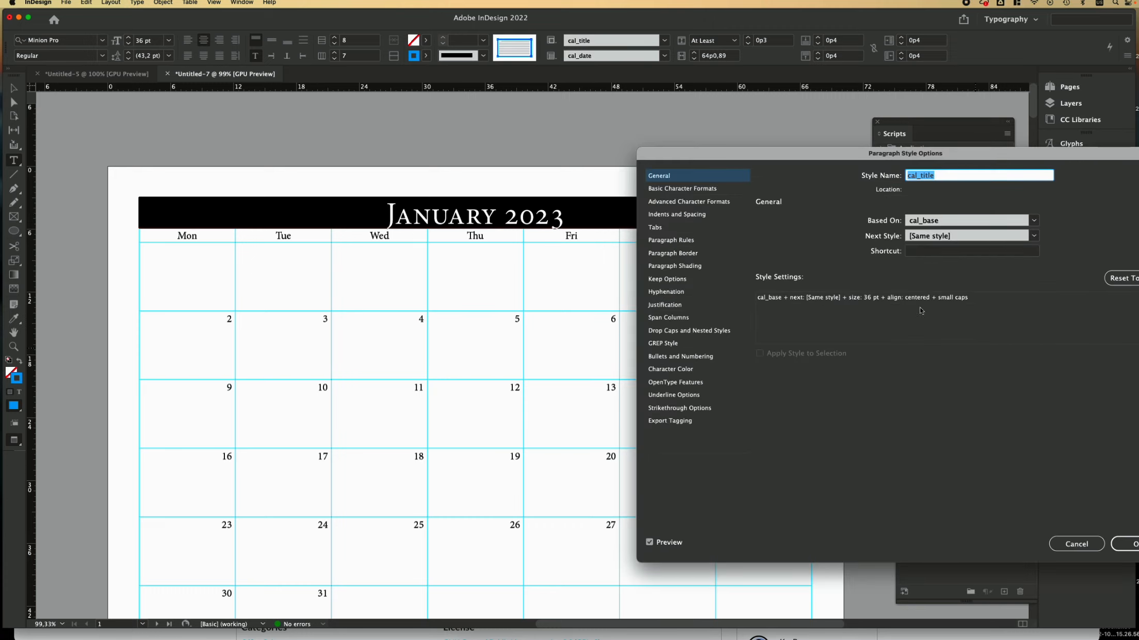
{"action": "left_click", "coordinate": [698, 189]}
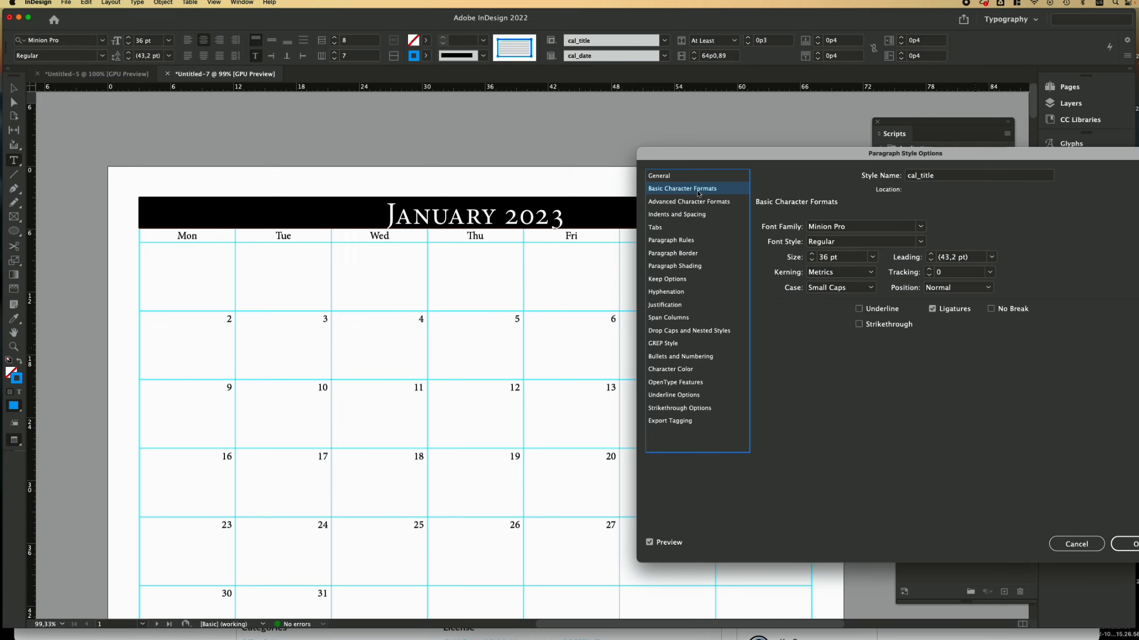
{"action": "left_click", "coordinate": [919, 227]}
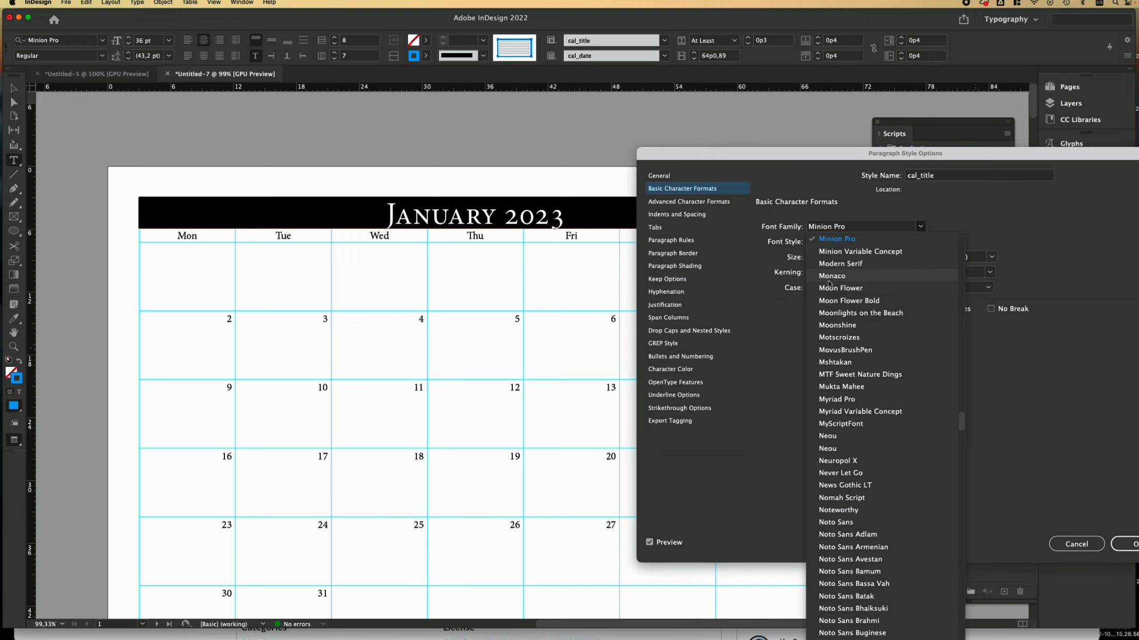
{"action": "left_click", "coordinate": [829, 281]}
{"action": "left_click", "coordinate": [812, 261]}
{"action": "left_click", "coordinate": [811, 260]}
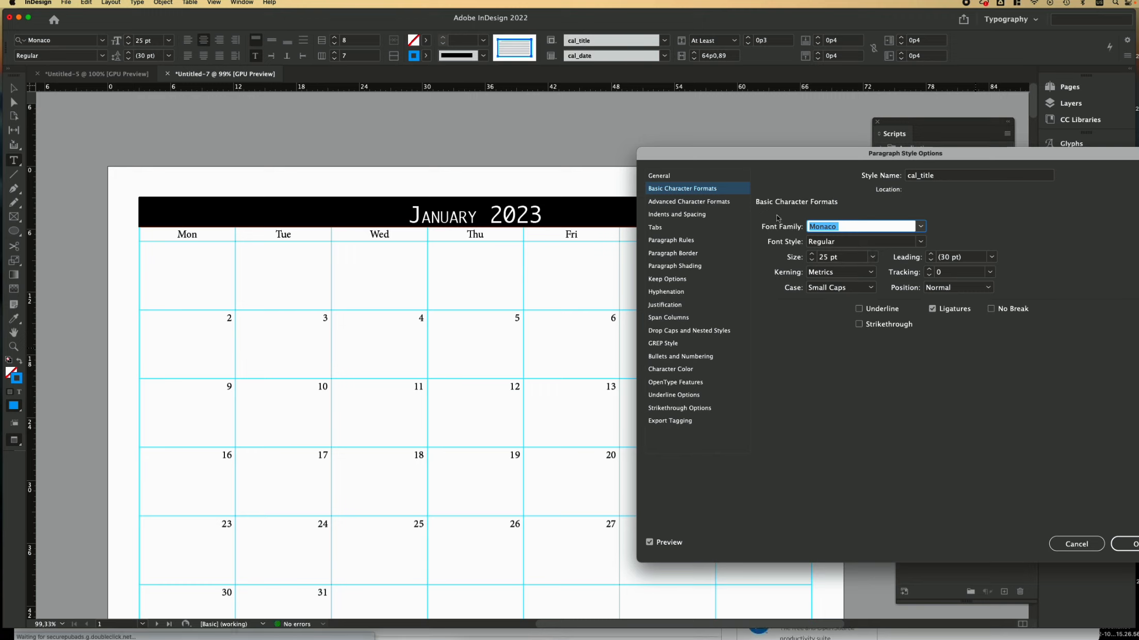
{"action": "left_click", "coordinate": [674, 371]}
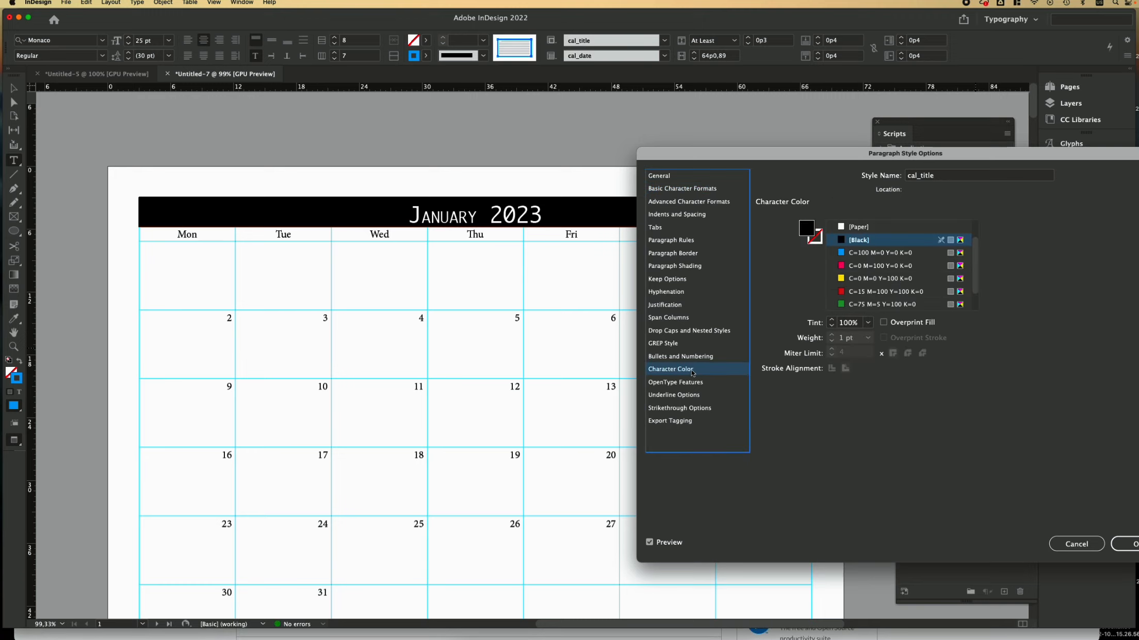
Step: Colour cal_title magenta (C=0 M=100 Y=0 K=0) at 50% tint and set Left Justify alignment
{"action": "left_click", "coordinate": [850, 266]}
{"action": "left_click", "coordinate": [868, 323]}
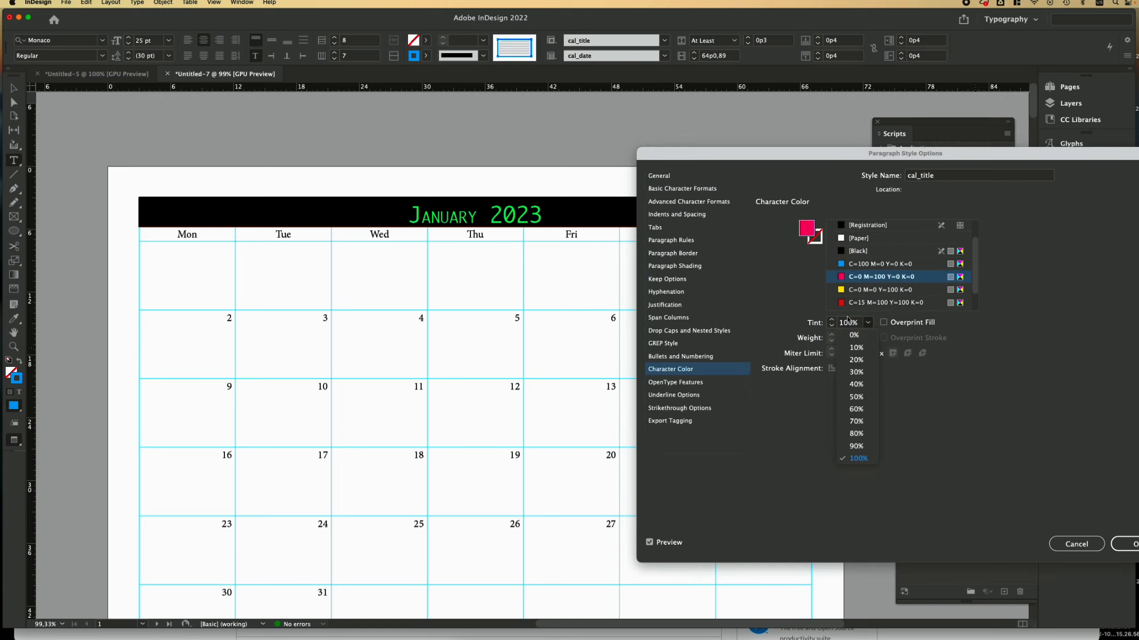
{"action": "left_click", "coordinate": [856, 396]}
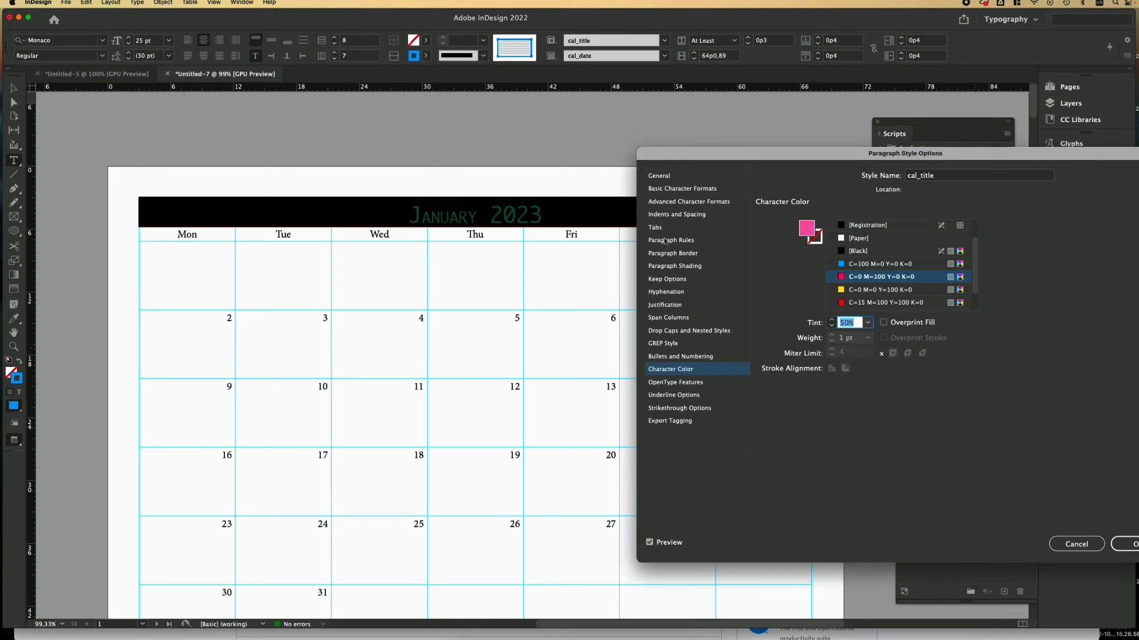
{"action": "left_click", "coordinate": [677, 217]}
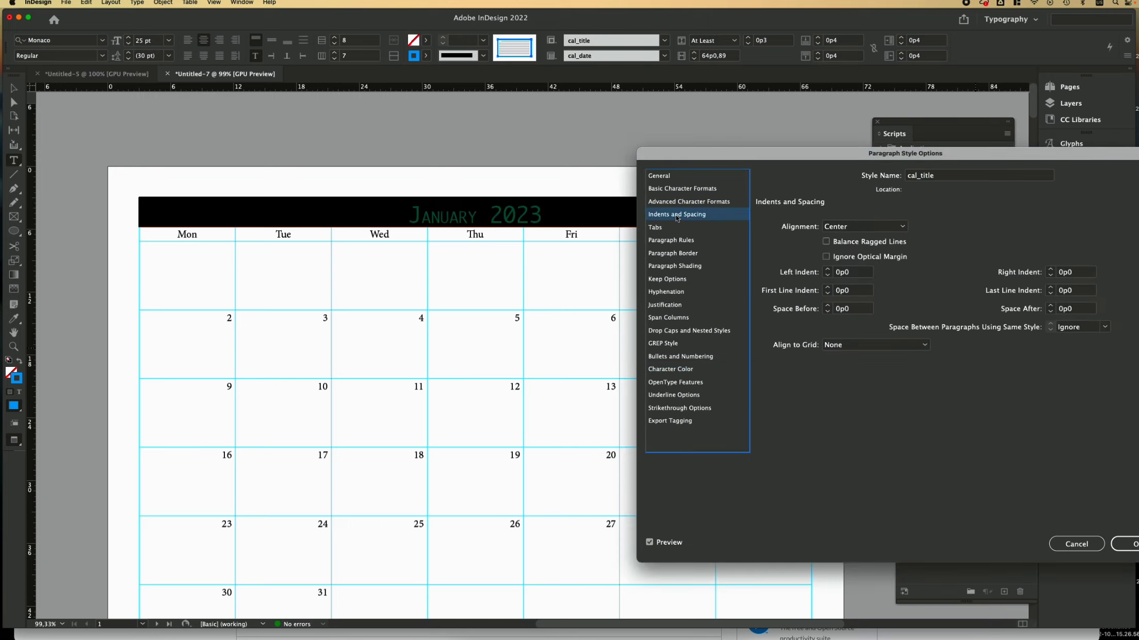
{"action": "left_click", "coordinate": [893, 227]}
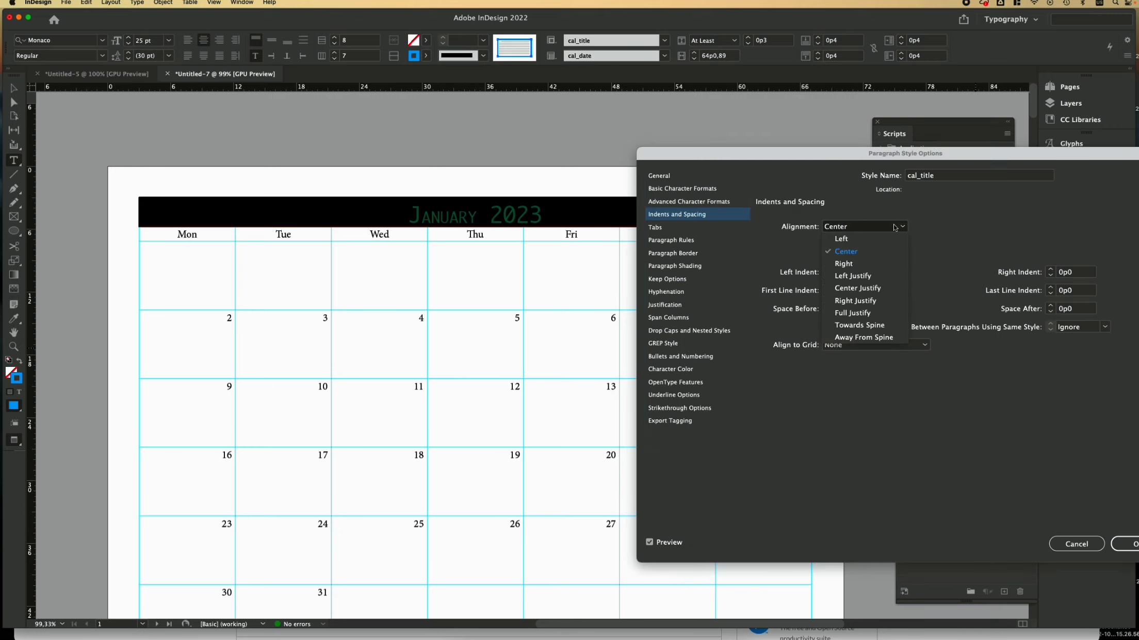
{"action": "left_click", "coordinate": [846, 277]}
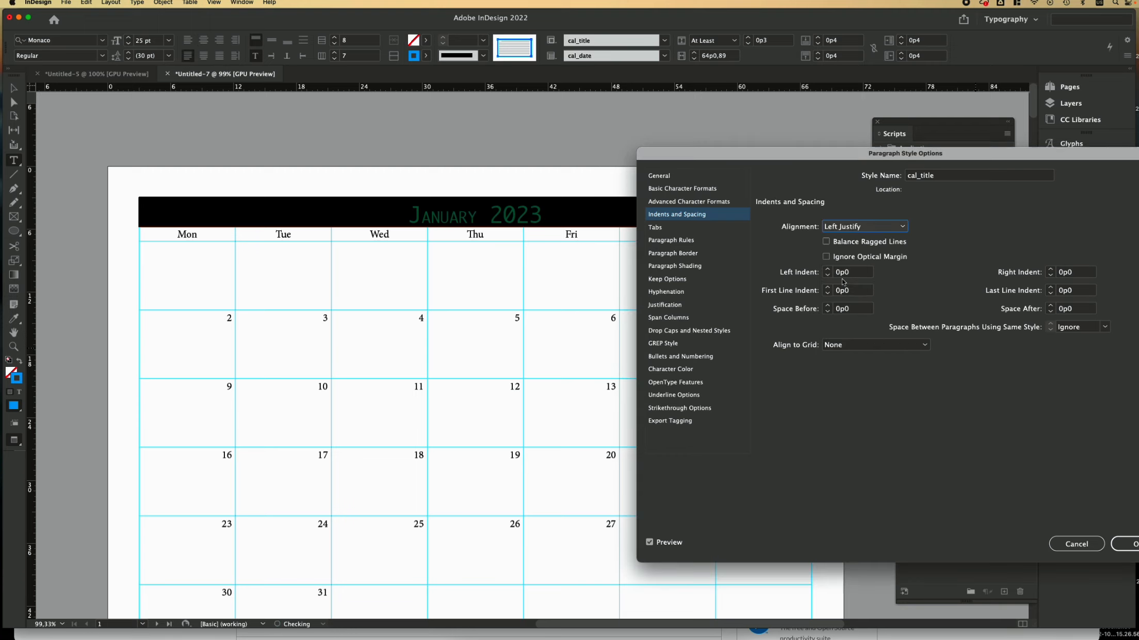
{"action": "left_click", "coordinate": [1121, 548]}
{"action": "left_click", "coordinate": [881, 544]}
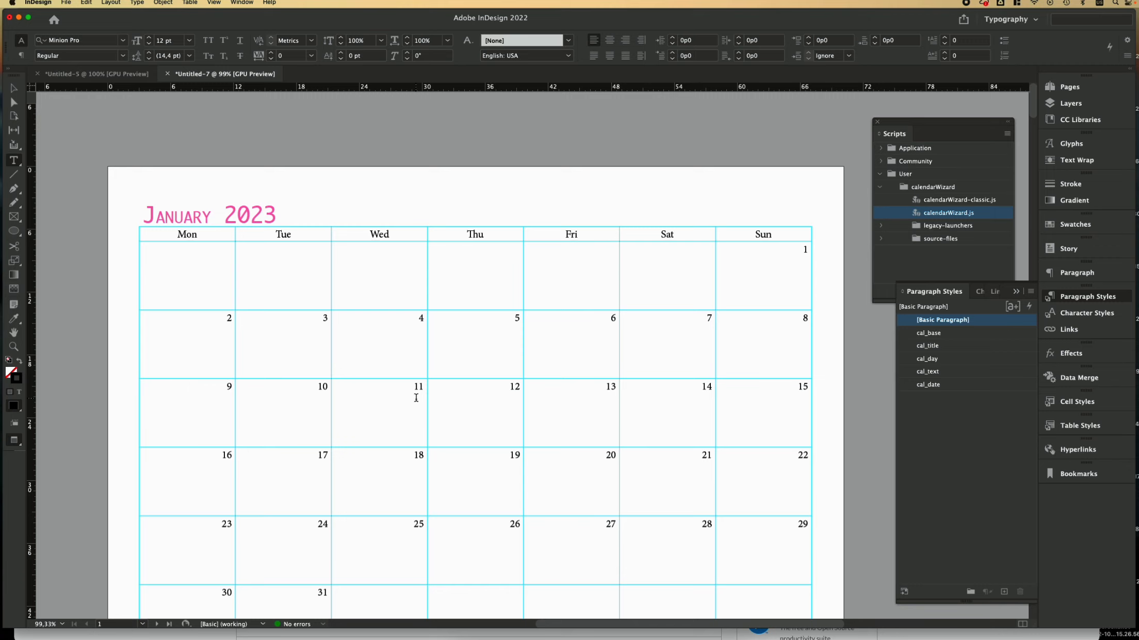
{"action": "scroll", "coordinate": [416, 400], "scroll_direction": "down", "scroll_amount": 8}
{"action": "scroll", "coordinate": [416, 397], "scroll_direction": "down", "scroll_amount": 10}
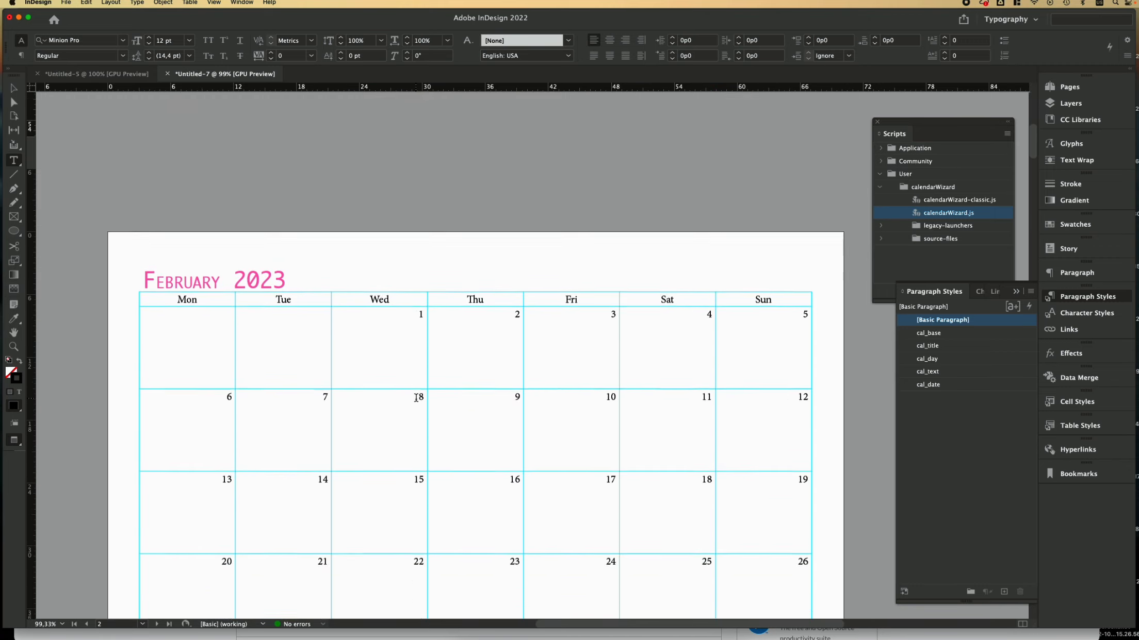
Step: Select the Mon–Sun weekday header row and open the cal_day paragraph style options
{"action": "scroll", "coordinate": [415, 397], "scroll_direction": "down", "scroll_amount": 5}
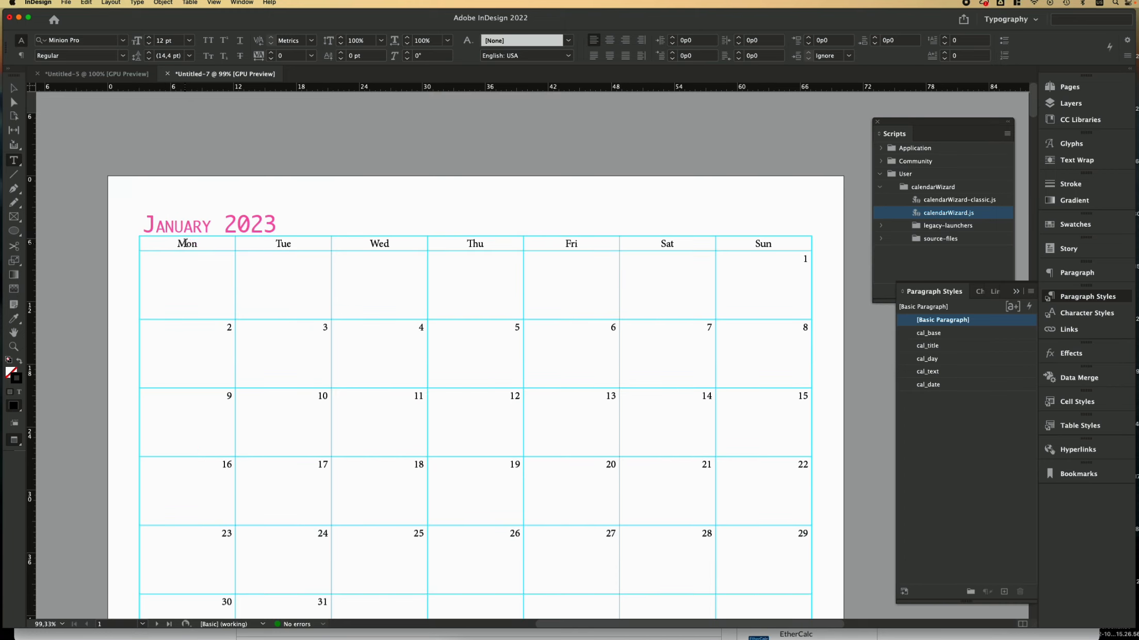
{"action": "double_click", "coordinate": [187, 243]}
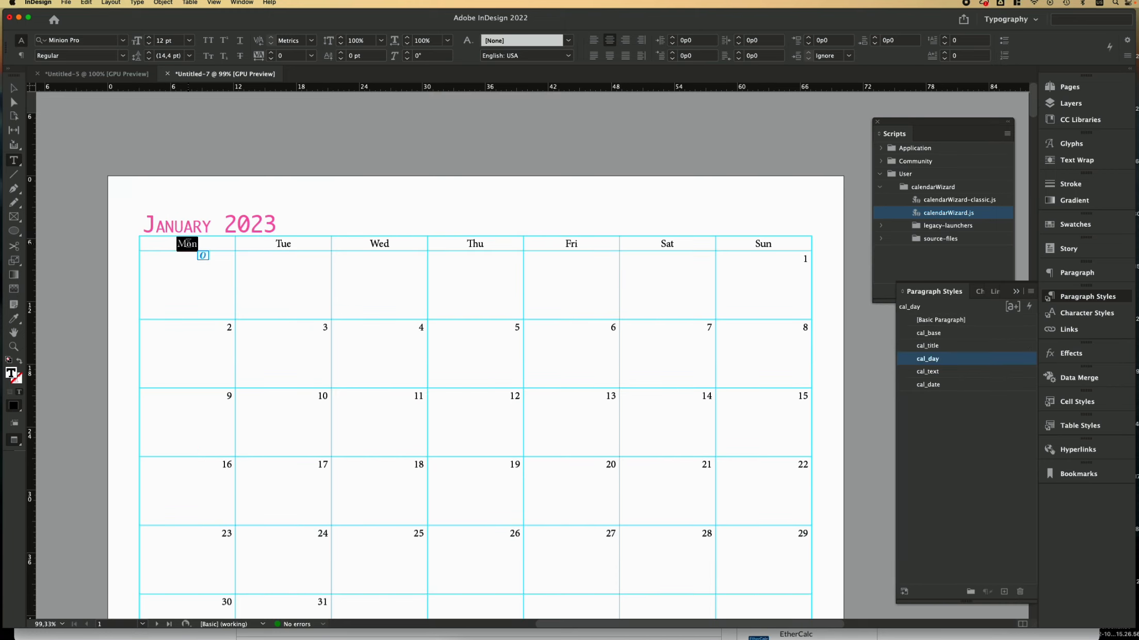
{"action": "left_click", "coordinate": [135, 243]}
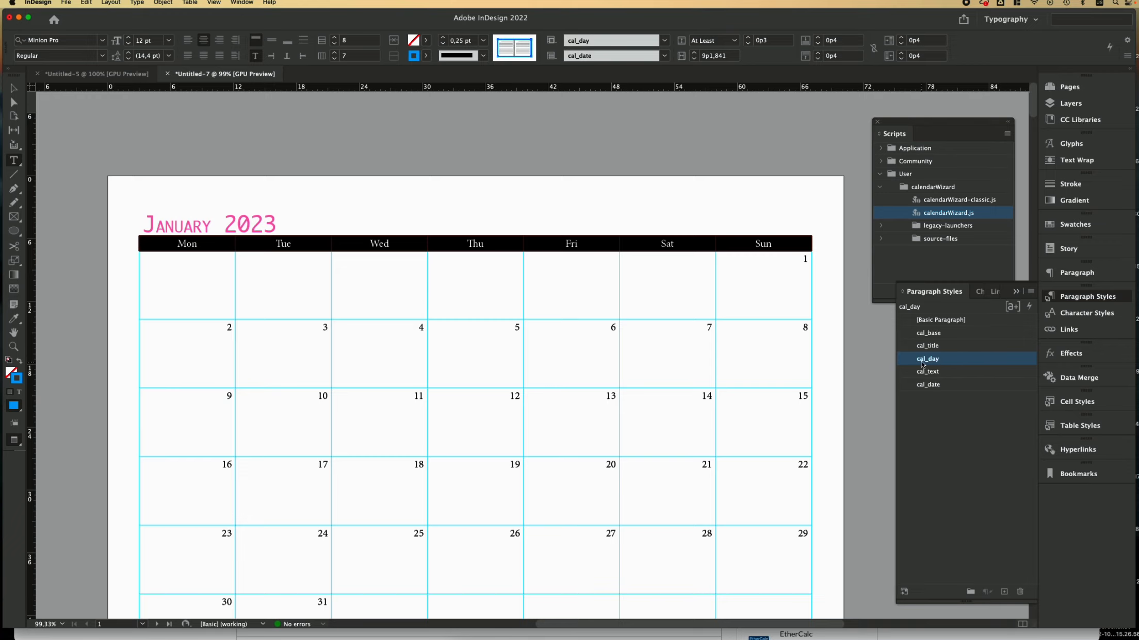
{"action": "double_click", "coordinate": [986, 363]}
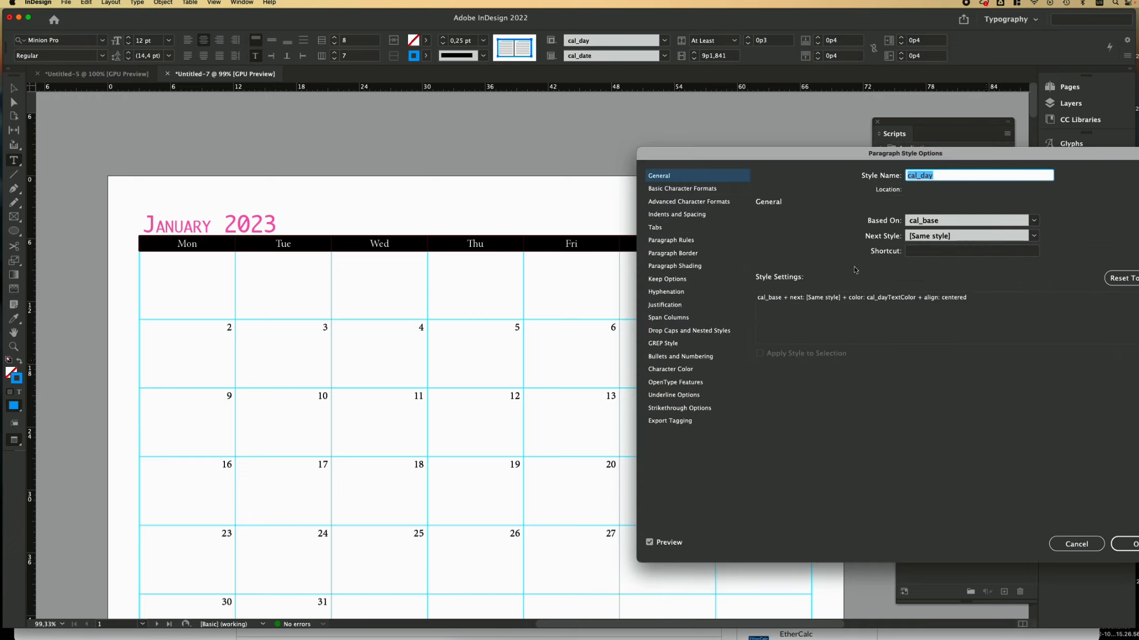
Step: Set cal_day to Monaco 10 pt in All Caps with Optical kerning
{"action": "left_click", "coordinate": [704, 192]}
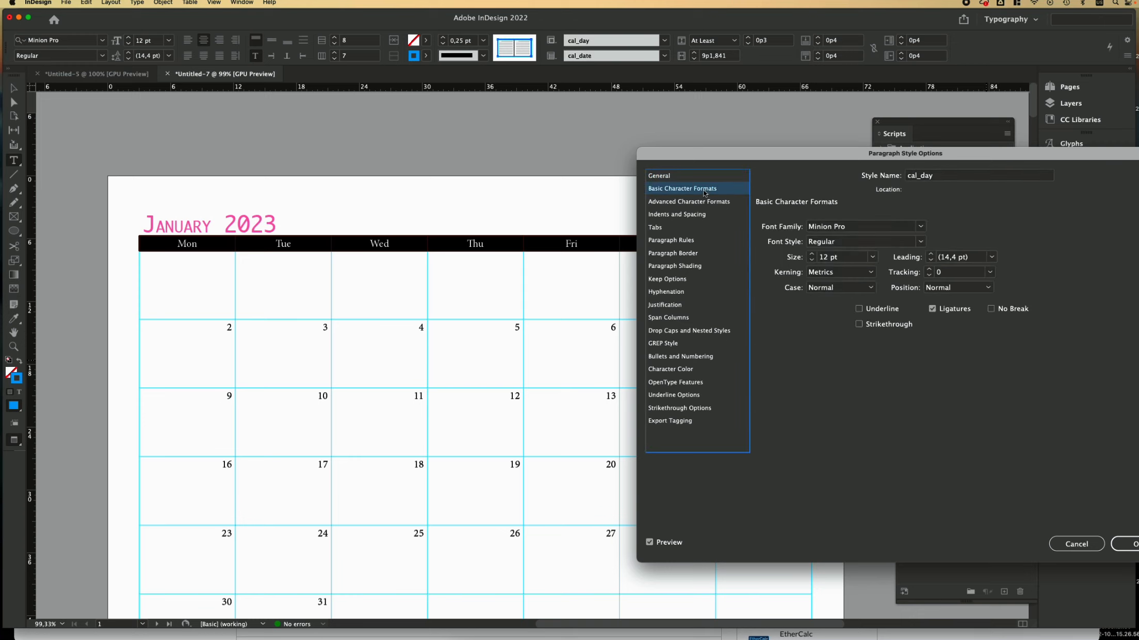
{"action": "left_click", "coordinate": [921, 227]}
{"action": "left_click", "coordinate": [838, 275]}
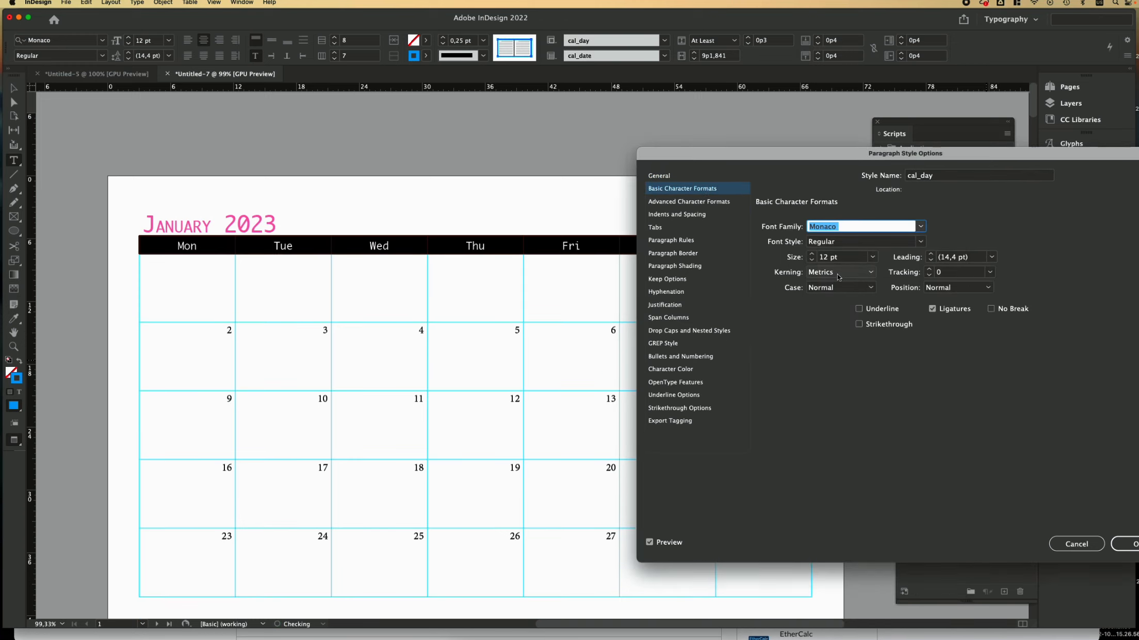
{"action": "left_click", "coordinate": [812, 260]}
{"action": "left_click", "coordinate": [811, 261]}
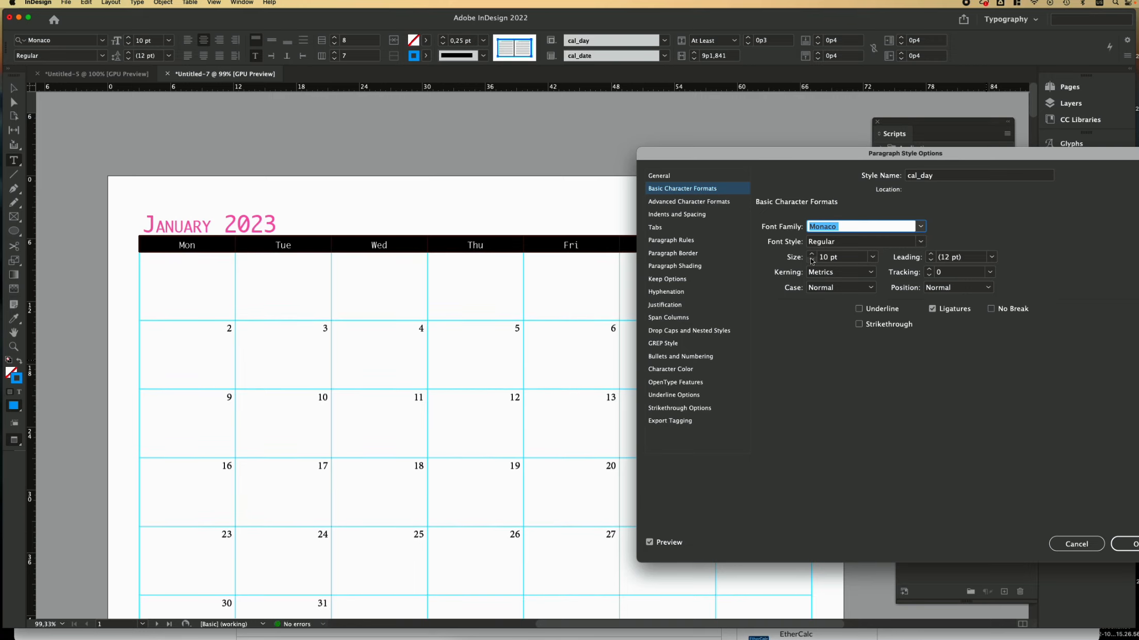
{"action": "left_click", "coordinate": [841, 287]}
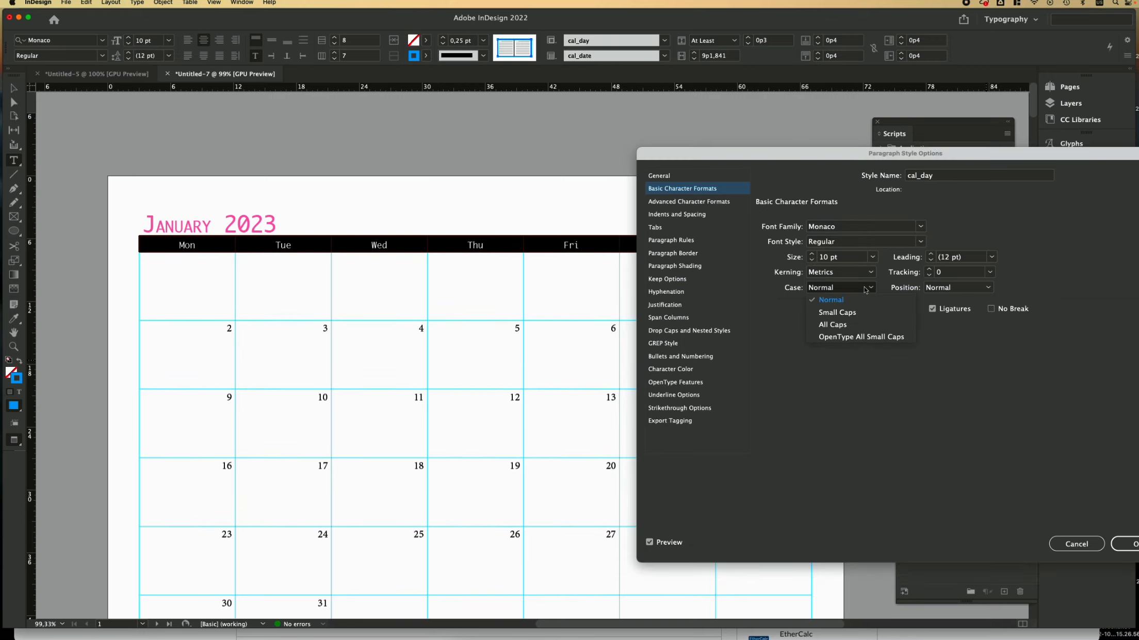
{"action": "left_click", "coordinate": [843, 324]}
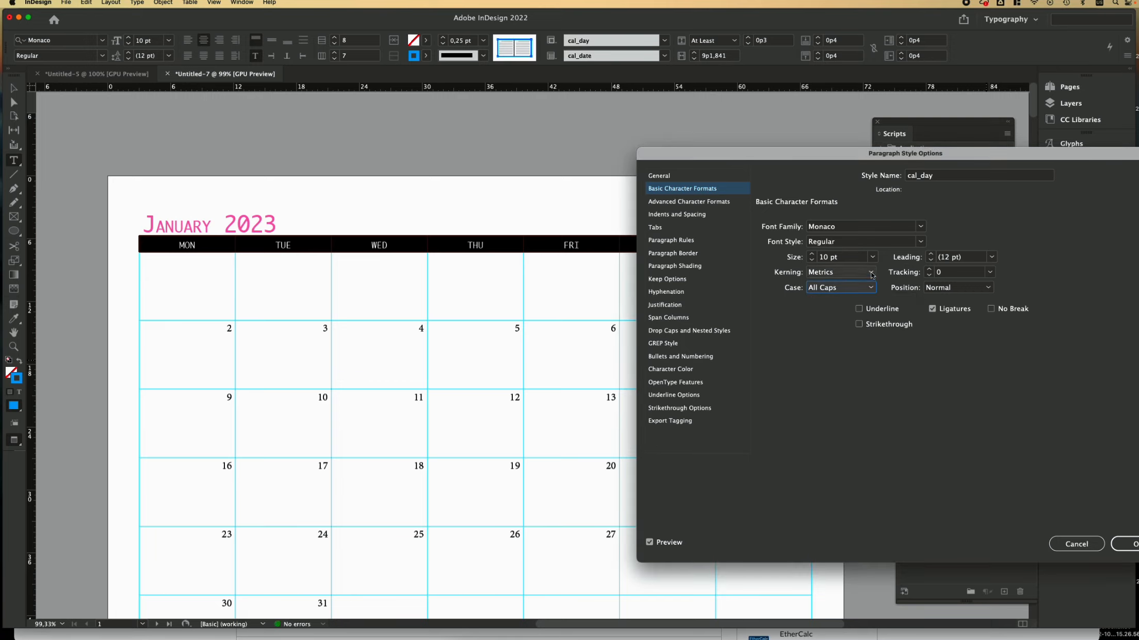
{"action": "left_click", "coordinate": [840, 272]}
{"action": "left_click", "coordinate": [839, 287]}
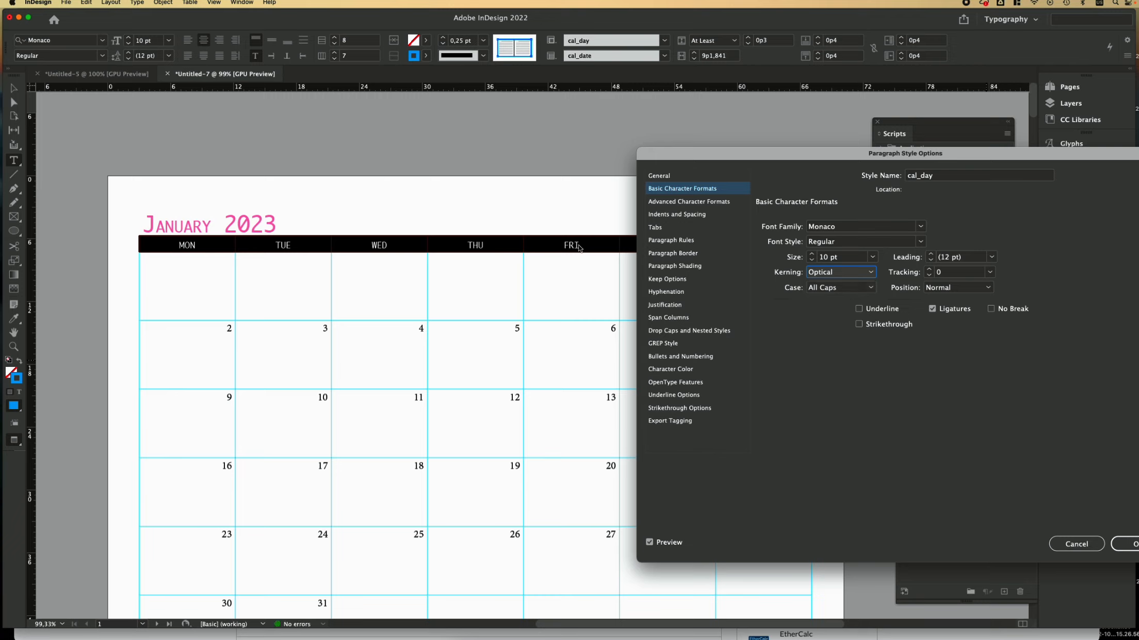
{"action": "left_click", "coordinate": [681, 214]}
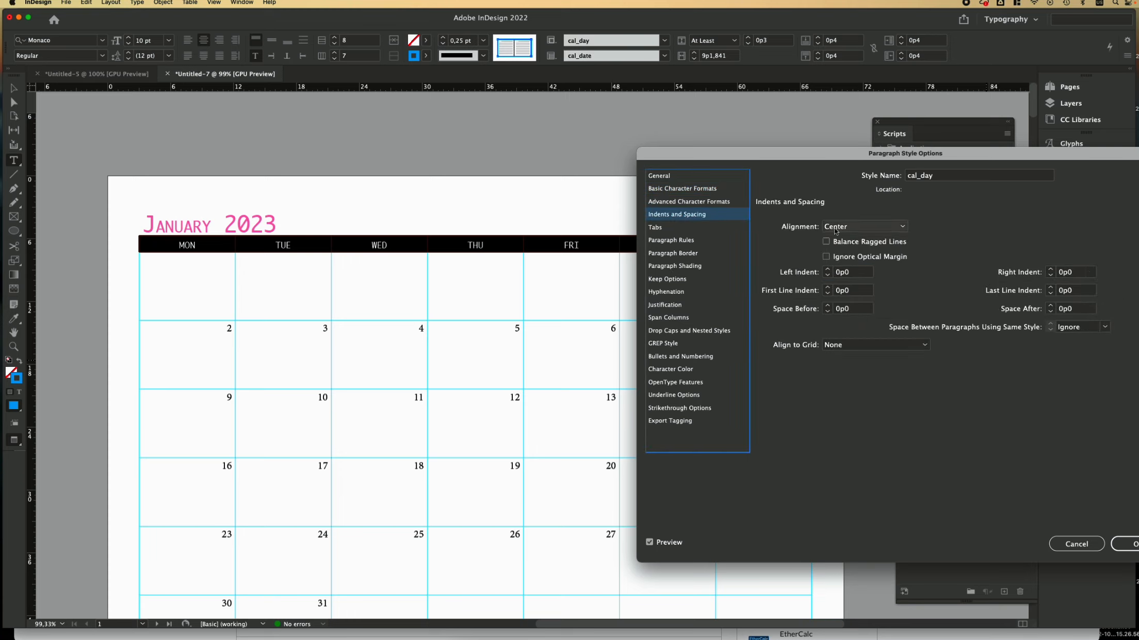
Step: Colour the cal_day weekday names magenta (C=0 M=100 Y=0 K=0) at 60% tint and apply it
{"action": "left_click", "coordinate": [684, 369]}
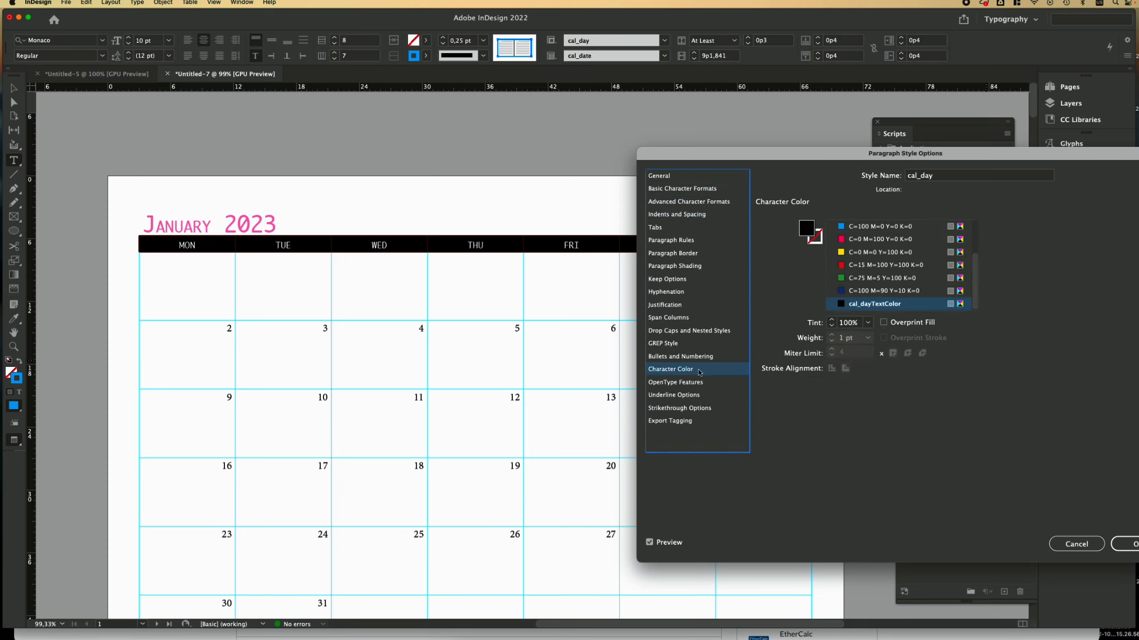
{"action": "left_click", "coordinate": [843, 252]}
{"action": "left_click", "coordinate": [842, 278]}
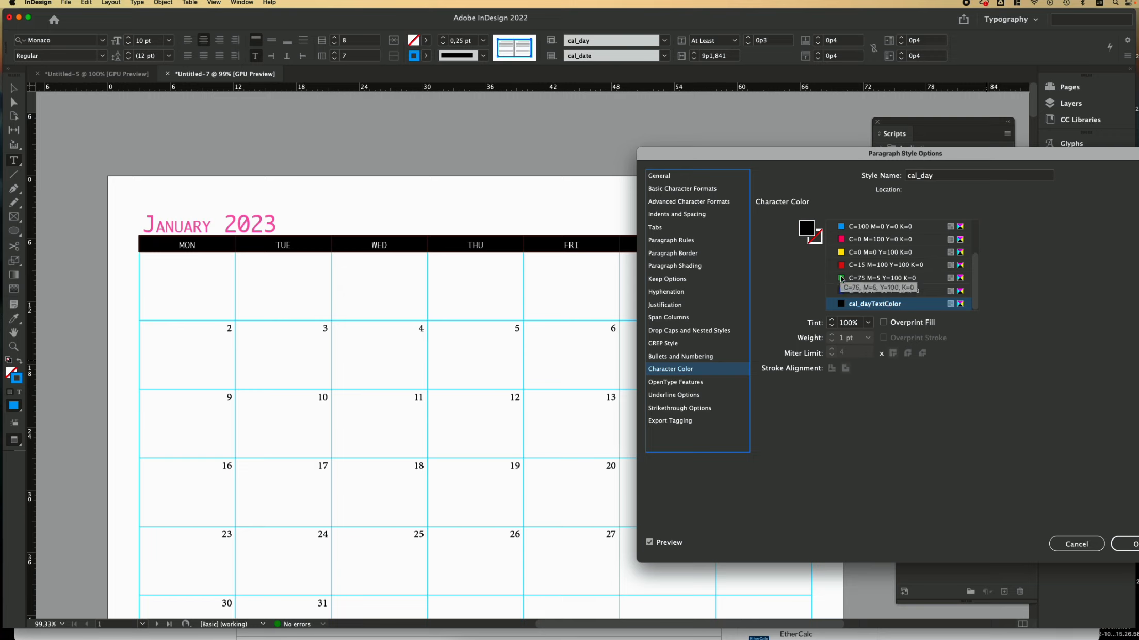
{"action": "scroll", "coordinate": [842, 279], "scroll_direction": "up", "scroll_amount": 1}
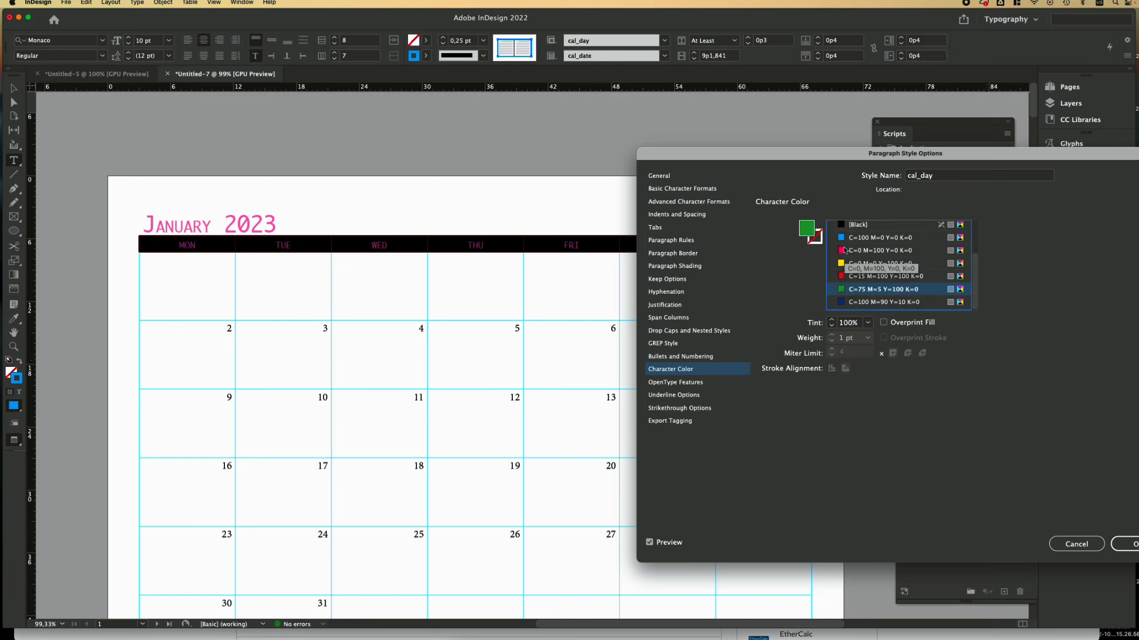
{"action": "left_click", "coordinate": [844, 251]}
{"action": "scroll", "coordinate": [845, 251], "scroll_direction": "down", "scroll_amount": 1}
{"action": "left_click", "coordinate": [869, 323]}
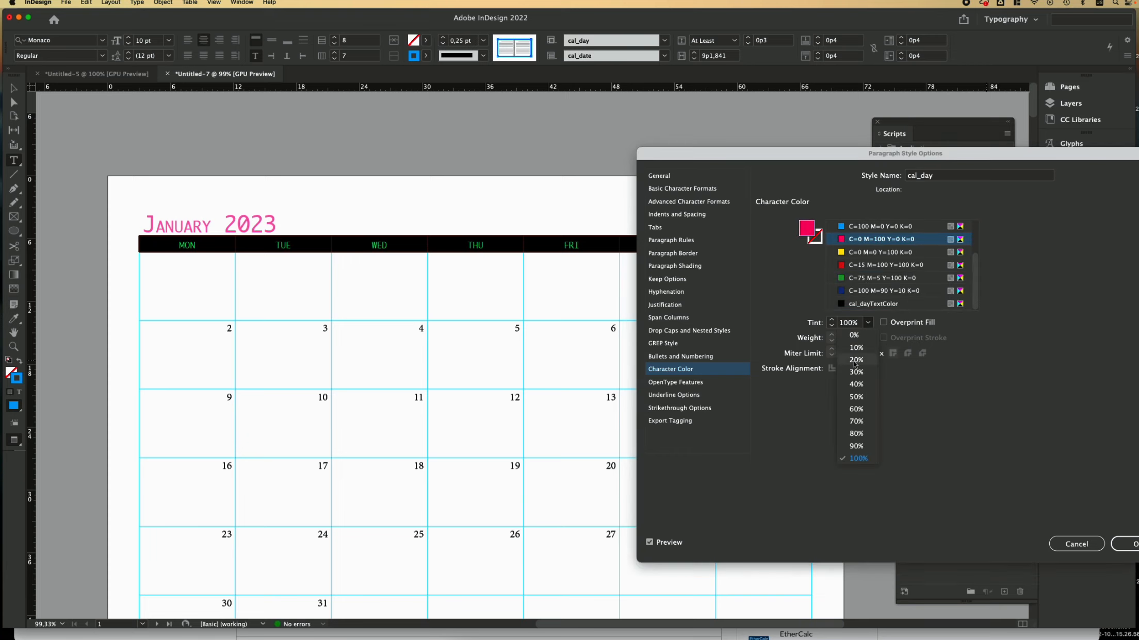
{"action": "left_click", "coordinate": [854, 409]}
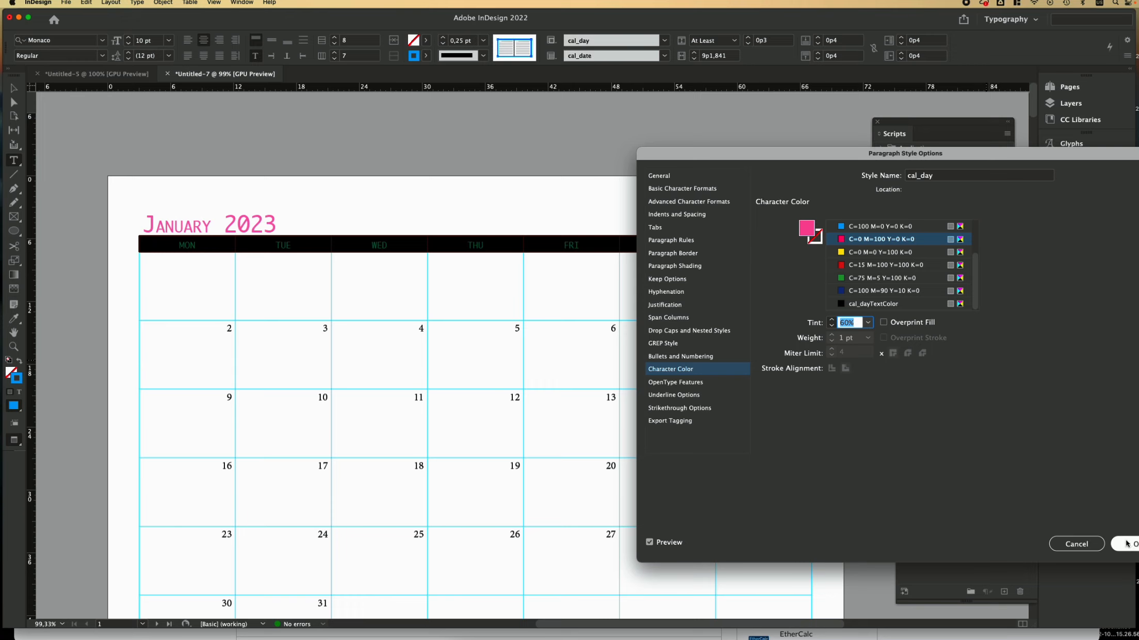
{"action": "left_click_drag", "start_coordinate": [1087, 154], "coordinate": [1041, 128]}
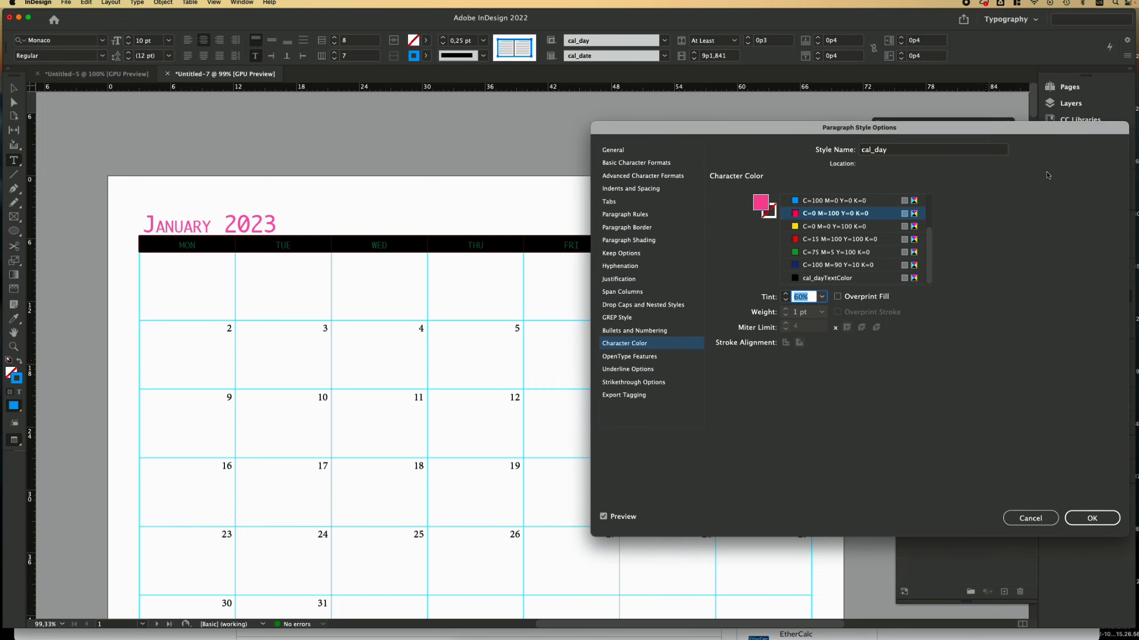
{"action": "left_click", "coordinate": [1097, 516]}
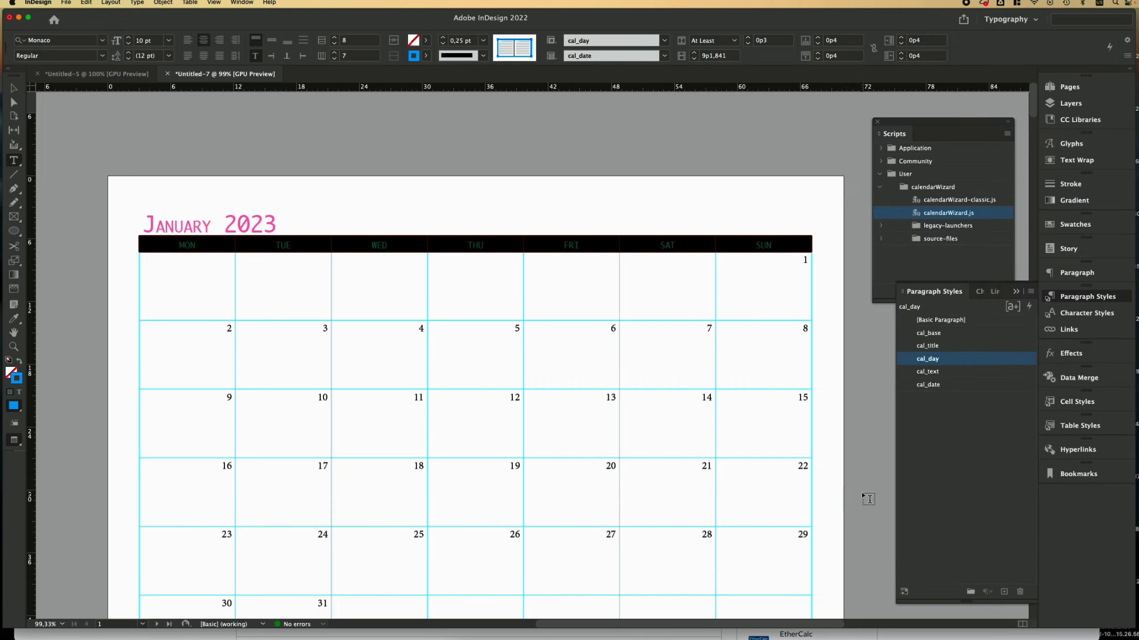
{"action": "left_click", "coordinate": [868, 499]}
Step: After checking February, select the January 2023 date cells from the first week downward
{"action": "scroll", "coordinate": [649, 399], "scroll_direction": "down", "scroll_amount": 5}
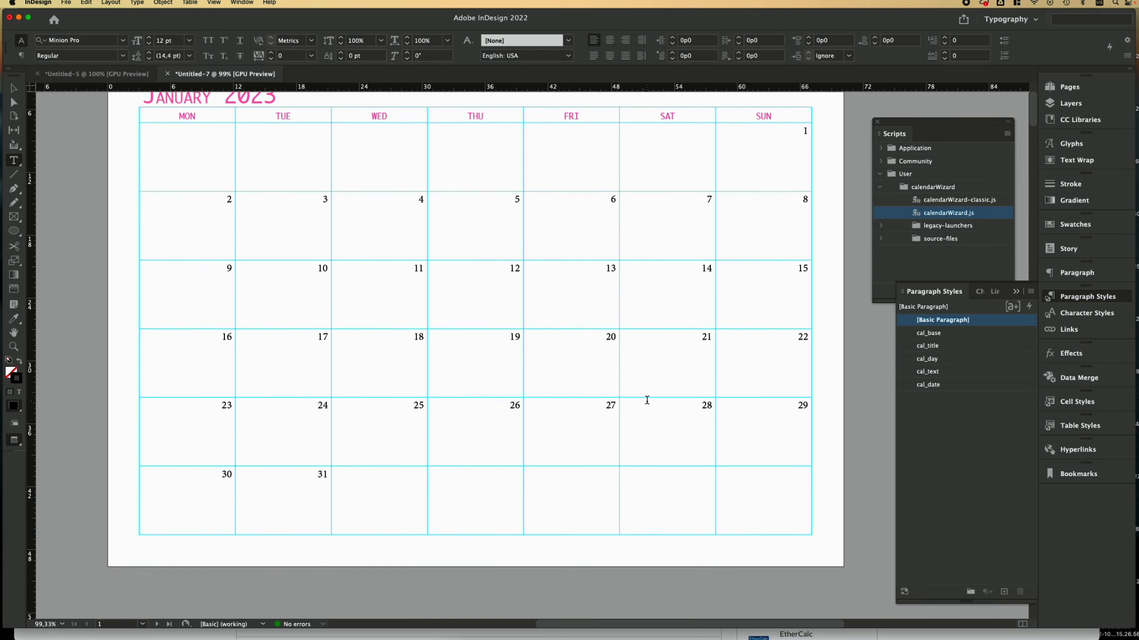
{"action": "scroll", "coordinate": [646, 400], "scroll_direction": "down", "scroll_amount": 12}
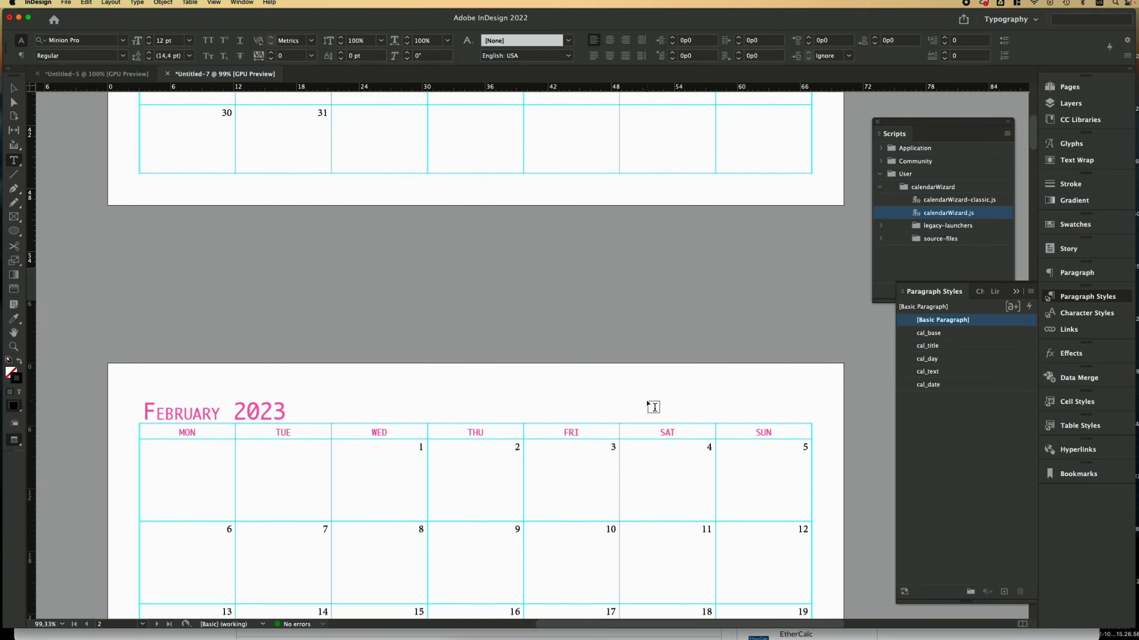
{"action": "scroll", "coordinate": [648, 403], "scroll_direction": "down", "scroll_amount": 9}
{"action": "scroll", "coordinate": [653, 407], "scroll_direction": "up", "scroll_amount": 20}
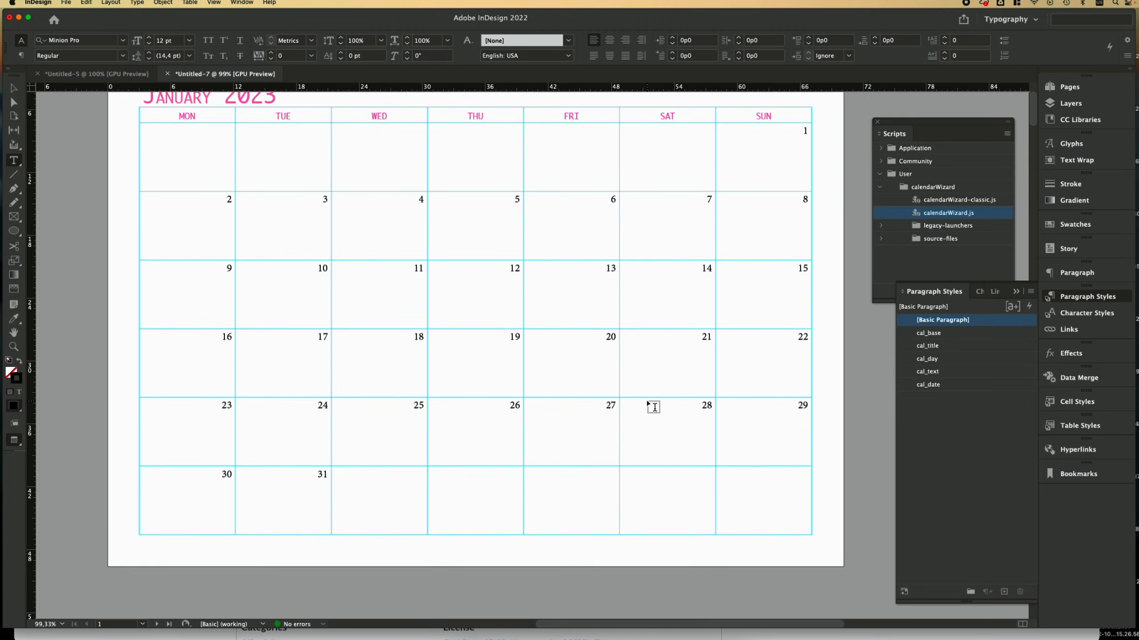
{"action": "scroll", "coordinate": [652, 407], "scroll_direction": "up", "scroll_amount": 3}
{"action": "scroll", "coordinate": [613, 342], "scroll_direction": "down", "scroll_amount": 1}
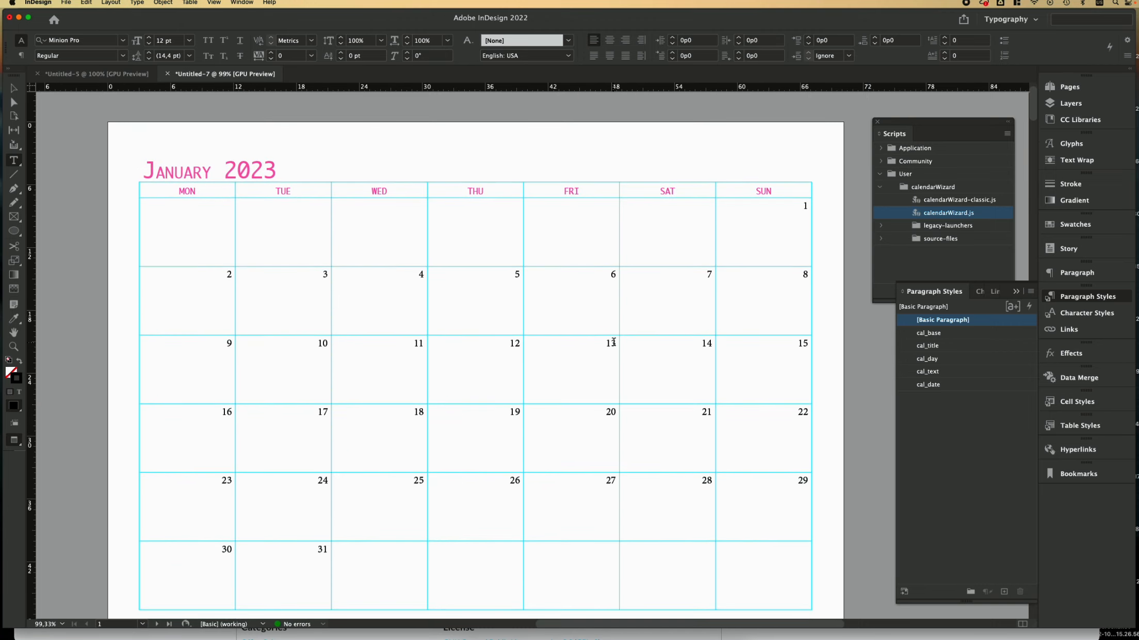
{"action": "left_click_drag", "start_coordinate": [186, 216], "coordinate": [707, 554]}
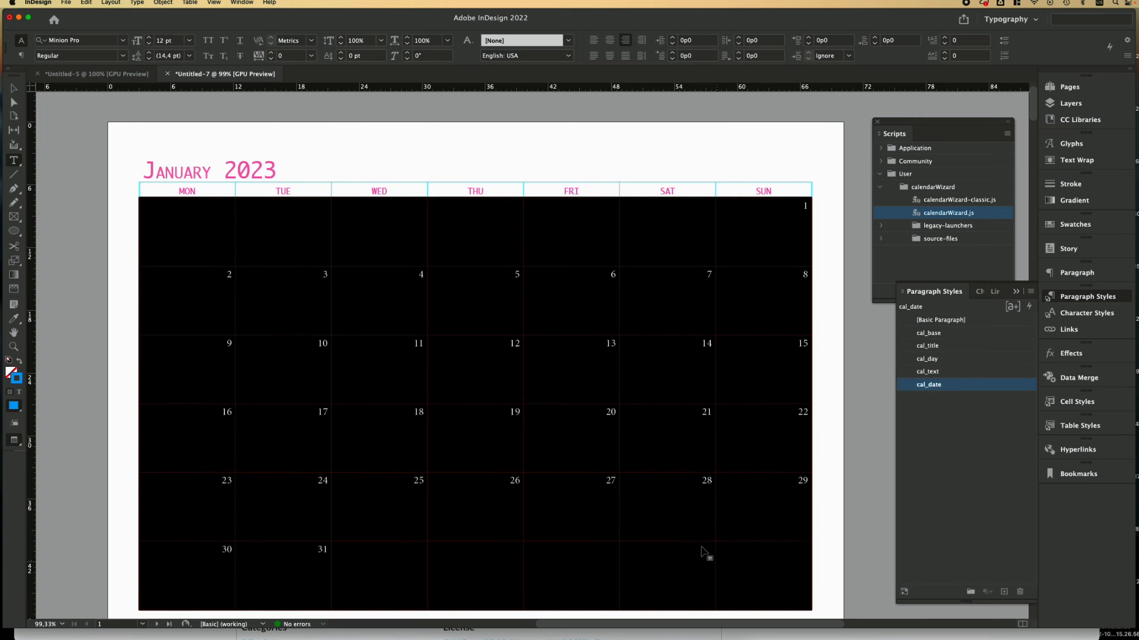
Step: Select all the January date cells through the last week row
{"action": "left_click", "coordinate": [233, 240]}
{"action": "left_click", "coordinate": [173, 213]}
{"action": "left_click_drag", "start_coordinate": [173, 213], "coordinate": [743, 562]}
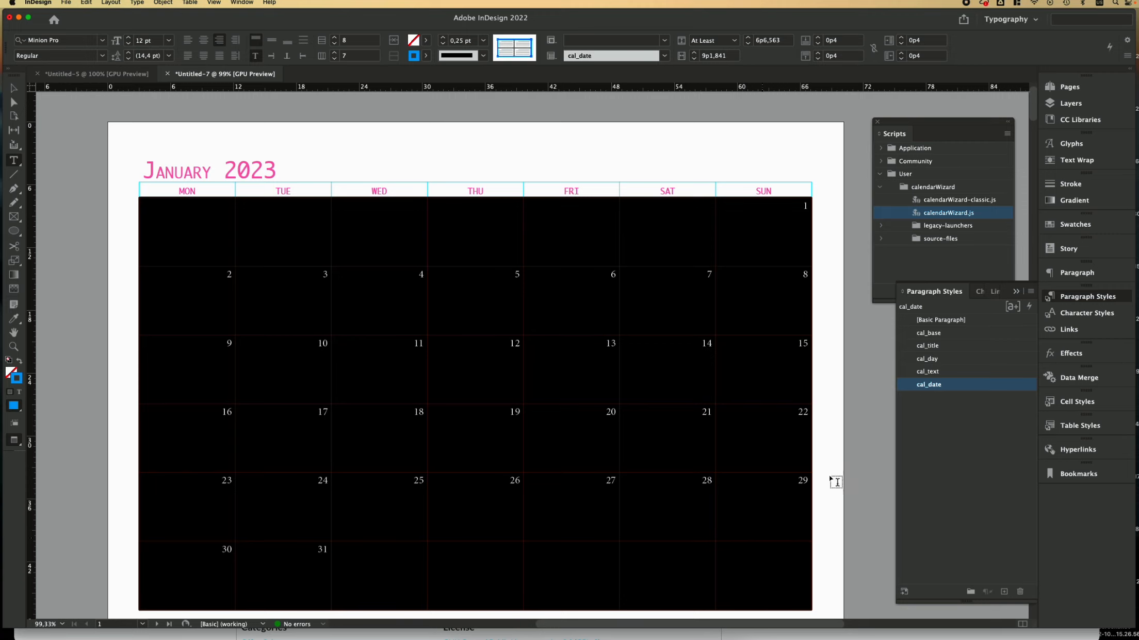
Step: Set the cal_date paragraph style font to Monaco at 8 pt
{"action": "double_click", "coordinate": [980, 392]}
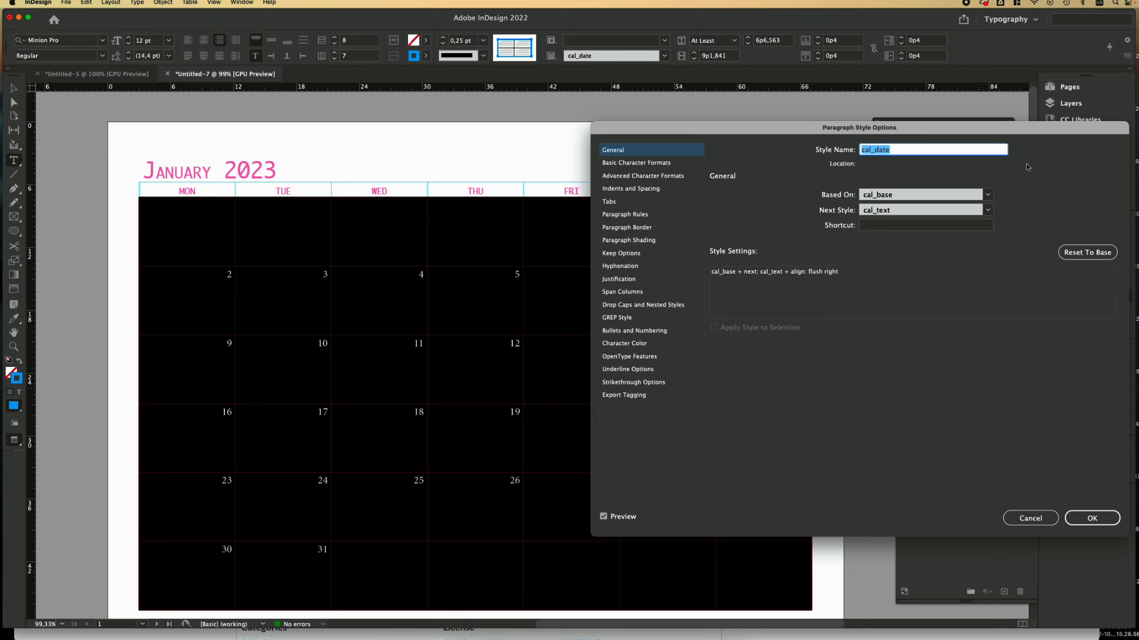
{"action": "left_click_drag", "start_coordinate": [1039, 128], "coordinate": [998, 109]}
{"action": "left_click", "coordinate": [601, 146]}
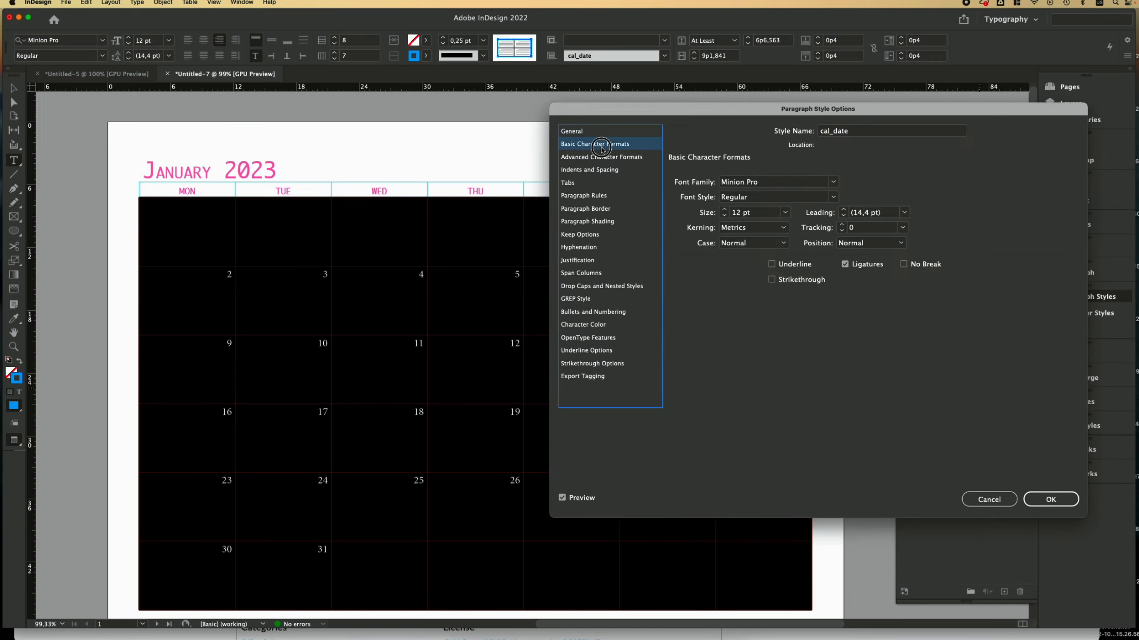
{"action": "left_click", "coordinate": [833, 181]}
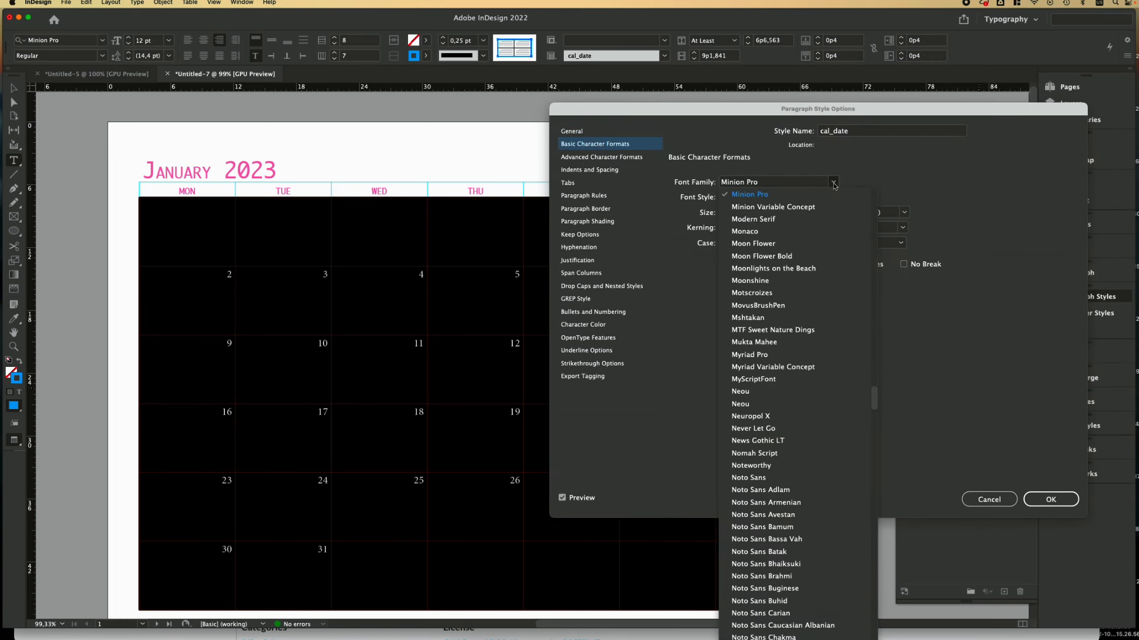
{"action": "left_click", "coordinate": [745, 232]}
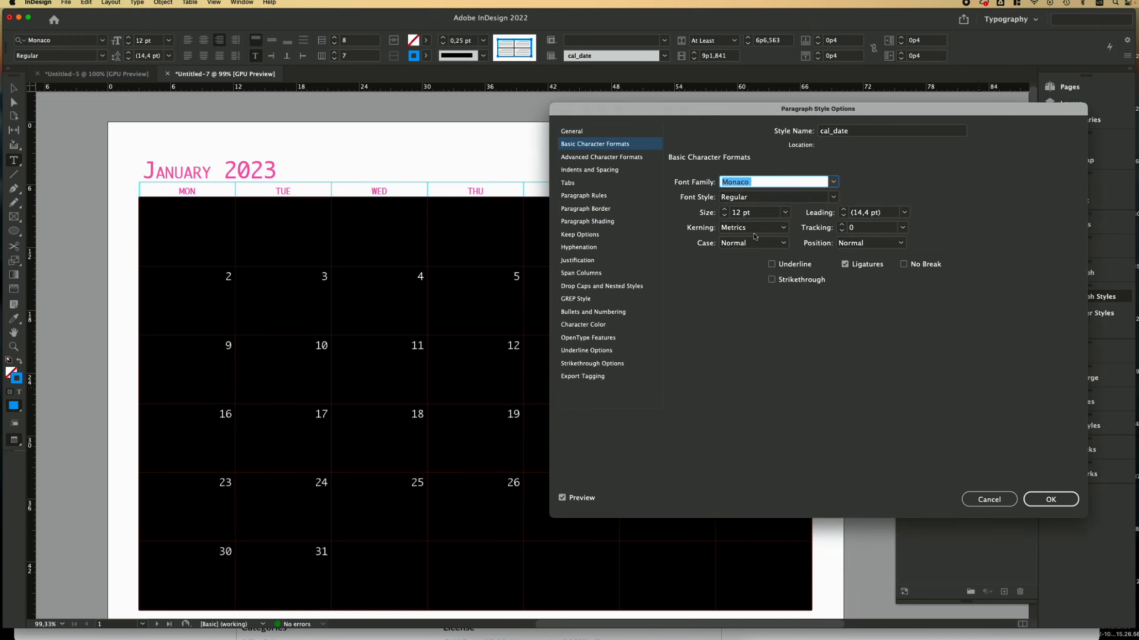
{"action": "left_click", "coordinate": [724, 215]}
{"action": "left_click", "coordinate": [725, 215]}
{"action": "left_click", "coordinate": [724, 216]}
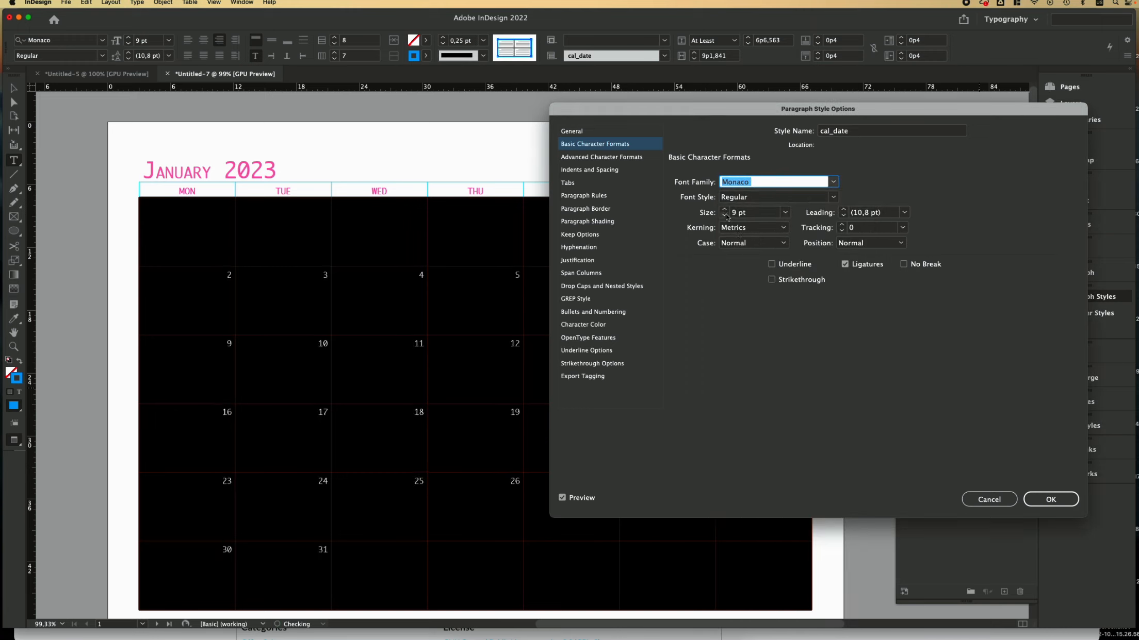
{"action": "left_click", "coordinate": [725, 216]}
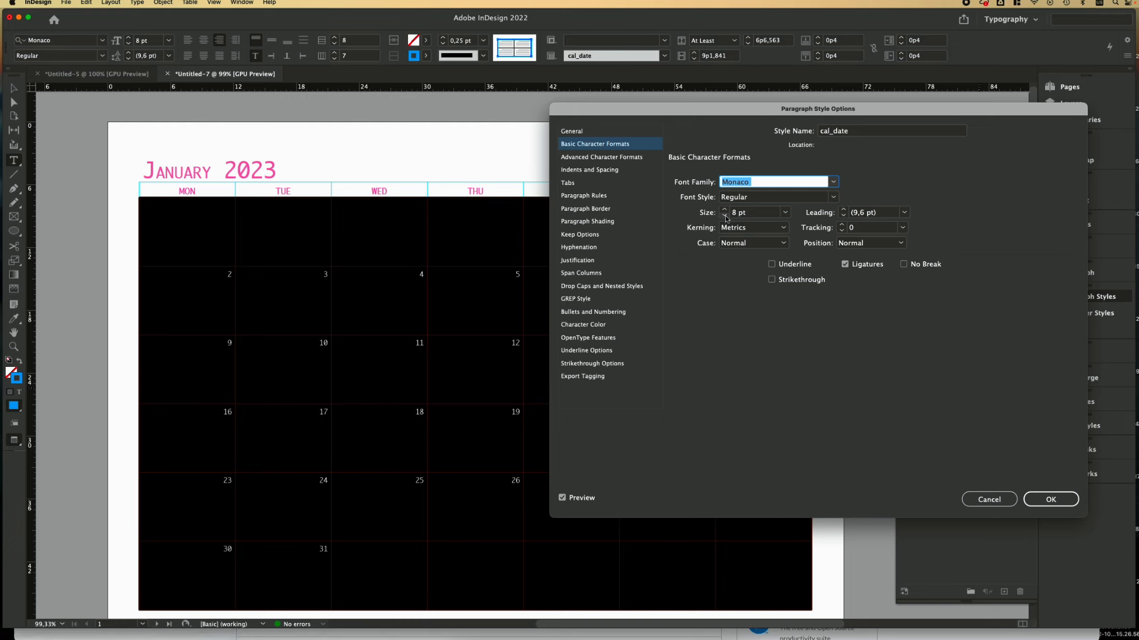
Step: Colour cal_date navy (C=100 M=90 Y=10 K=0) at 80% tint and confirm the style
{"action": "left_click", "coordinate": [590, 327]}
{"action": "left_click", "coordinate": [755, 259]}
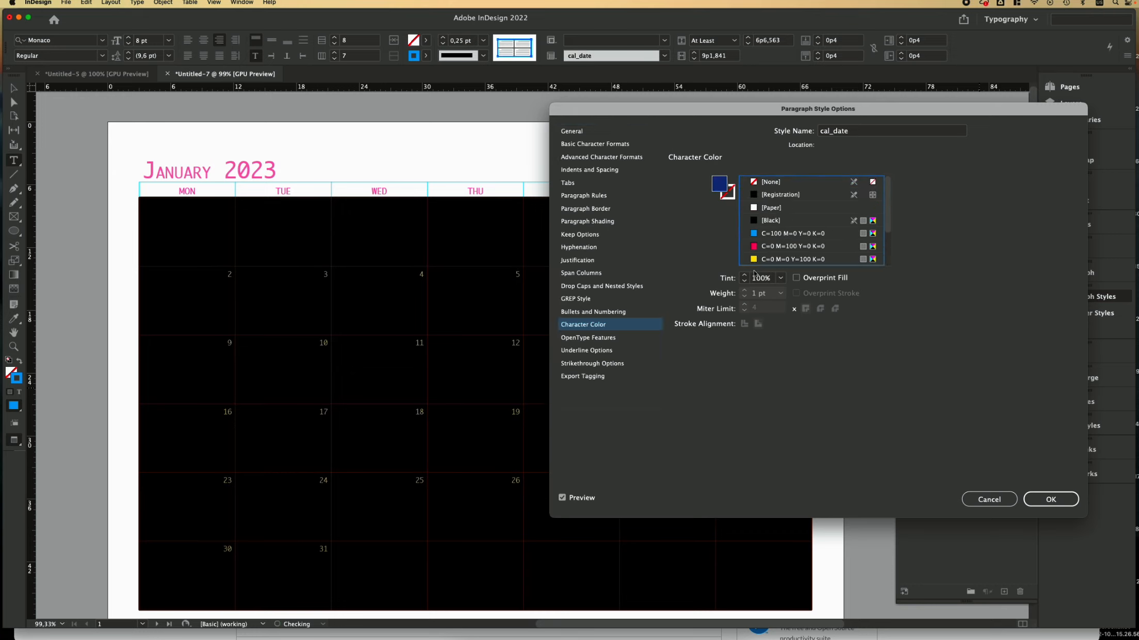
{"action": "left_click", "coordinate": [780, 278]}
{"action": "left_click", "coordinate": [768, 388]}
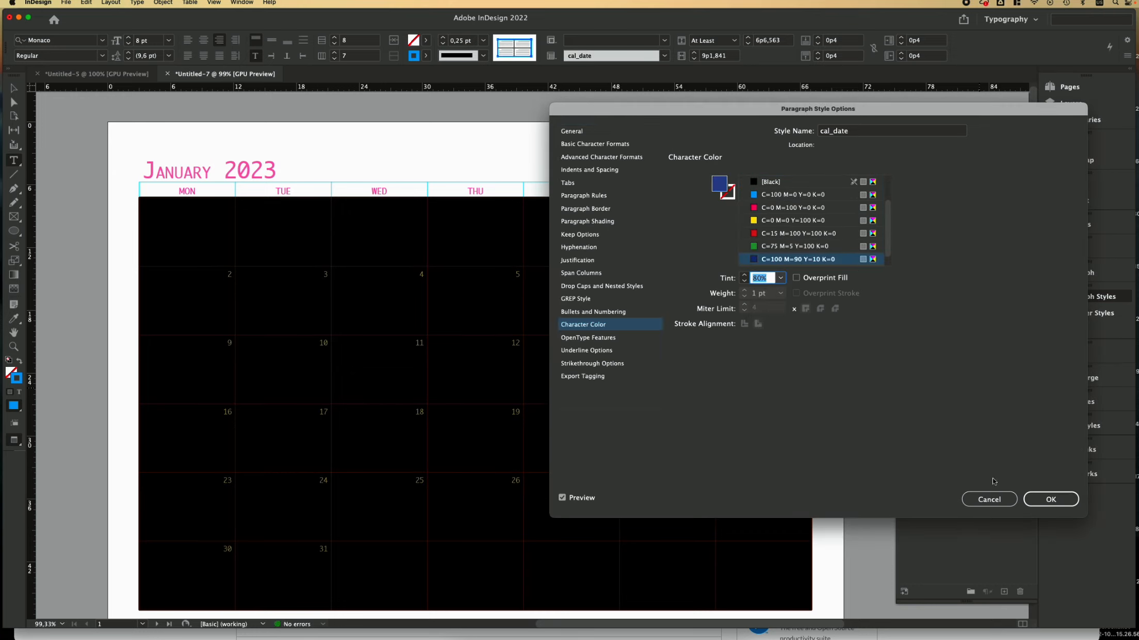
{"action": "left_click", "coordinate": [1049, 500]}
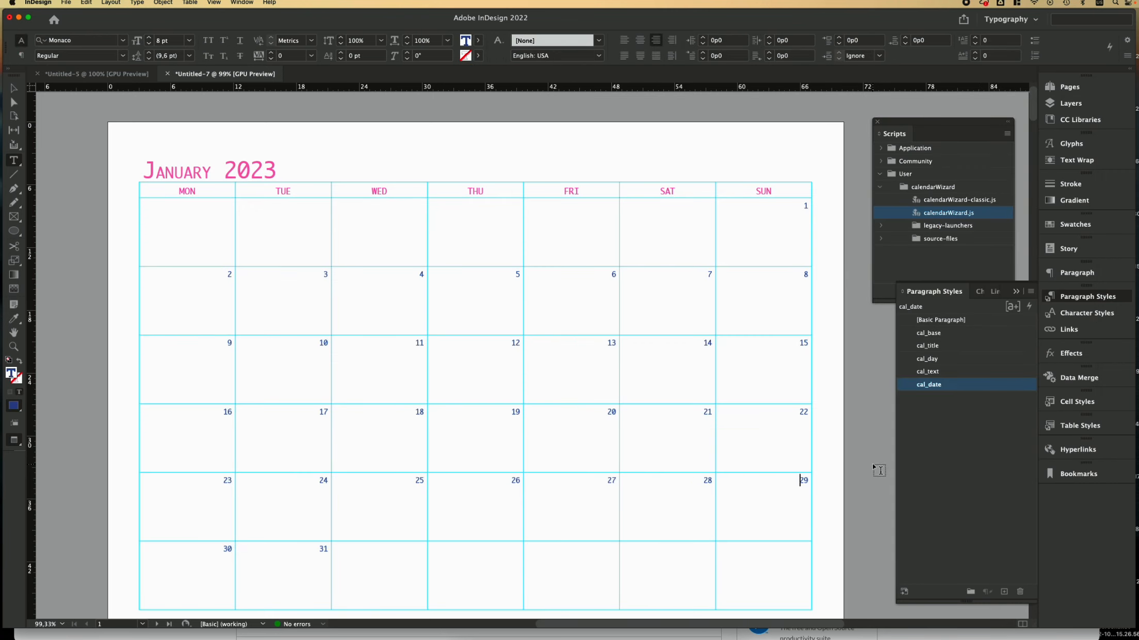
{"action": "scroll", "coordinate": [877, 469], "scroll_direction": "down", "scroll_amount": 1}
{"action": "left_click", "coordinate": [14, 88]}
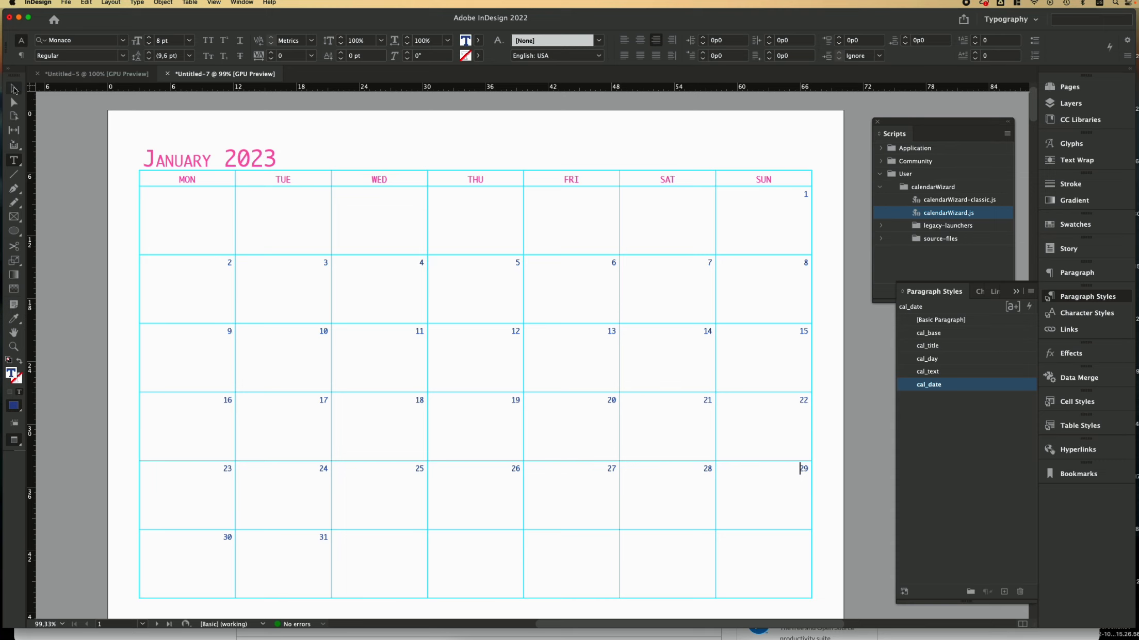
{"action": "scroll", "coordinate": [639, 481], "scroll_direction": "down", "scroll_amount": 20}
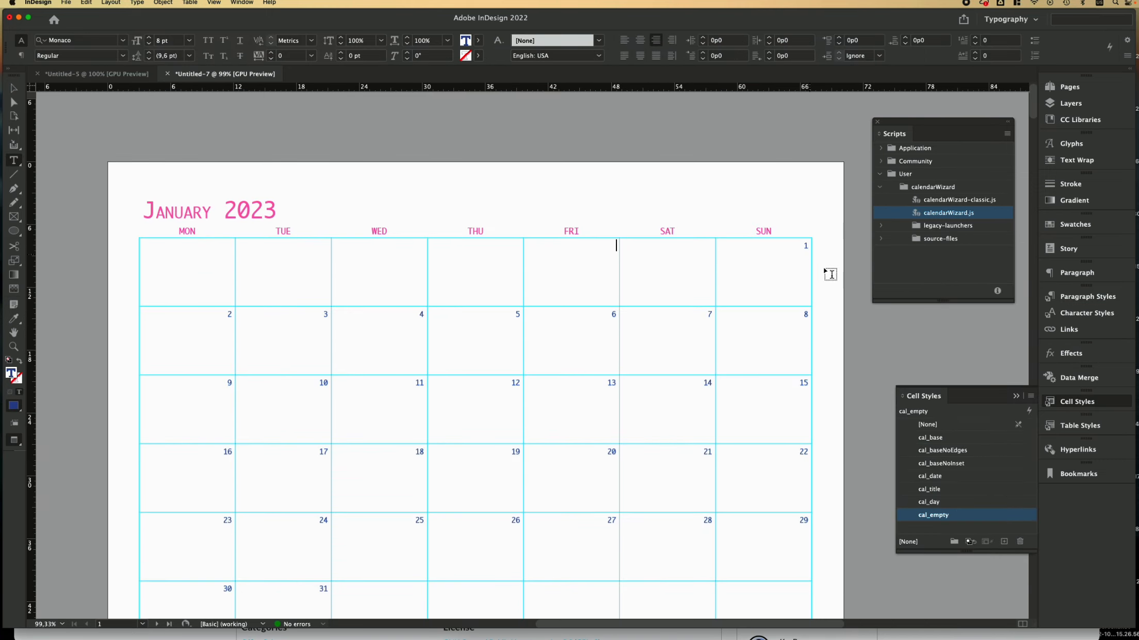
{"action": "left_click", "coordinate": [14, 88]}
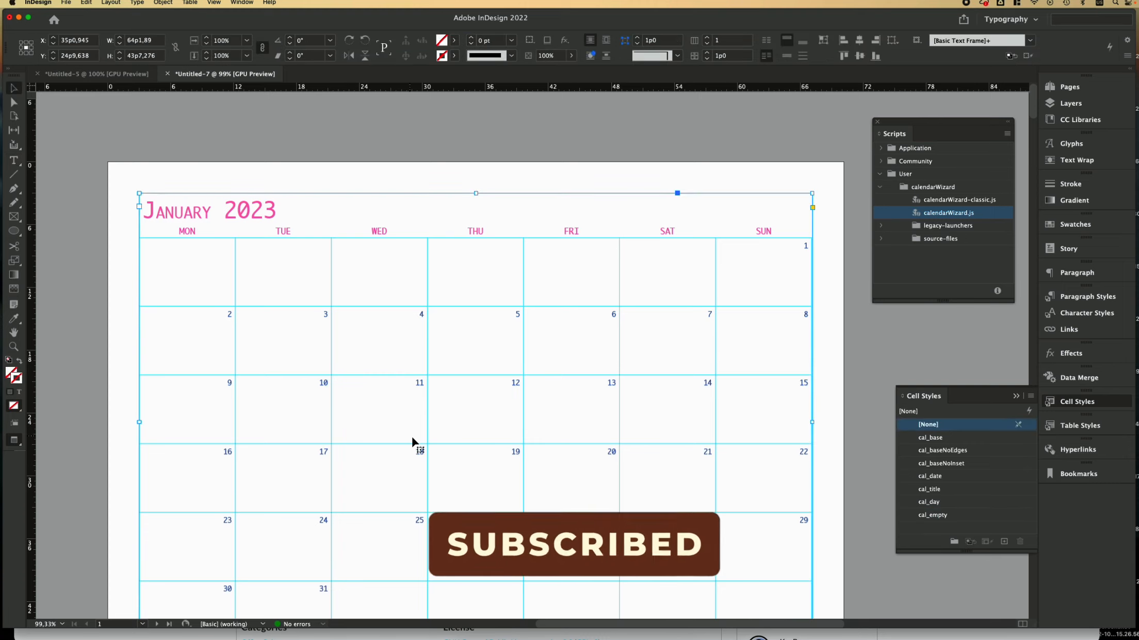
{"action": "left_click", "coordinate": [831, 428]}
{"action": "scroll", "coordinate": [830, 428], "scroll_direction": "down", "scroll_amount": 10}
{"action": "scroll", "coordinate": [830, 423], "scroll_direction": "down", "scroll_amount": 10}
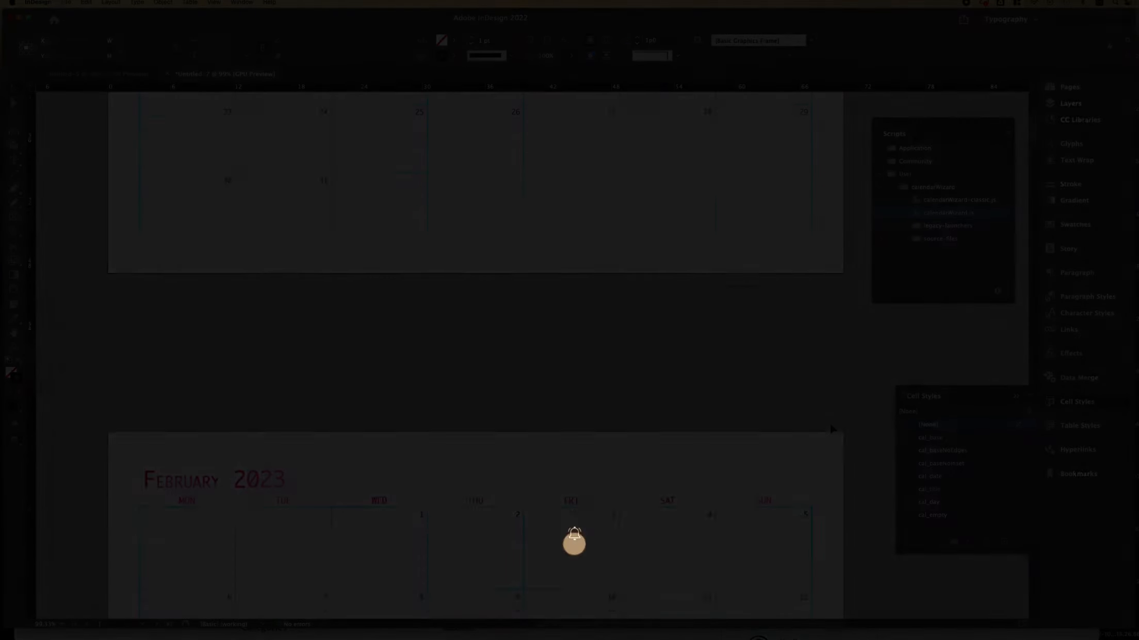